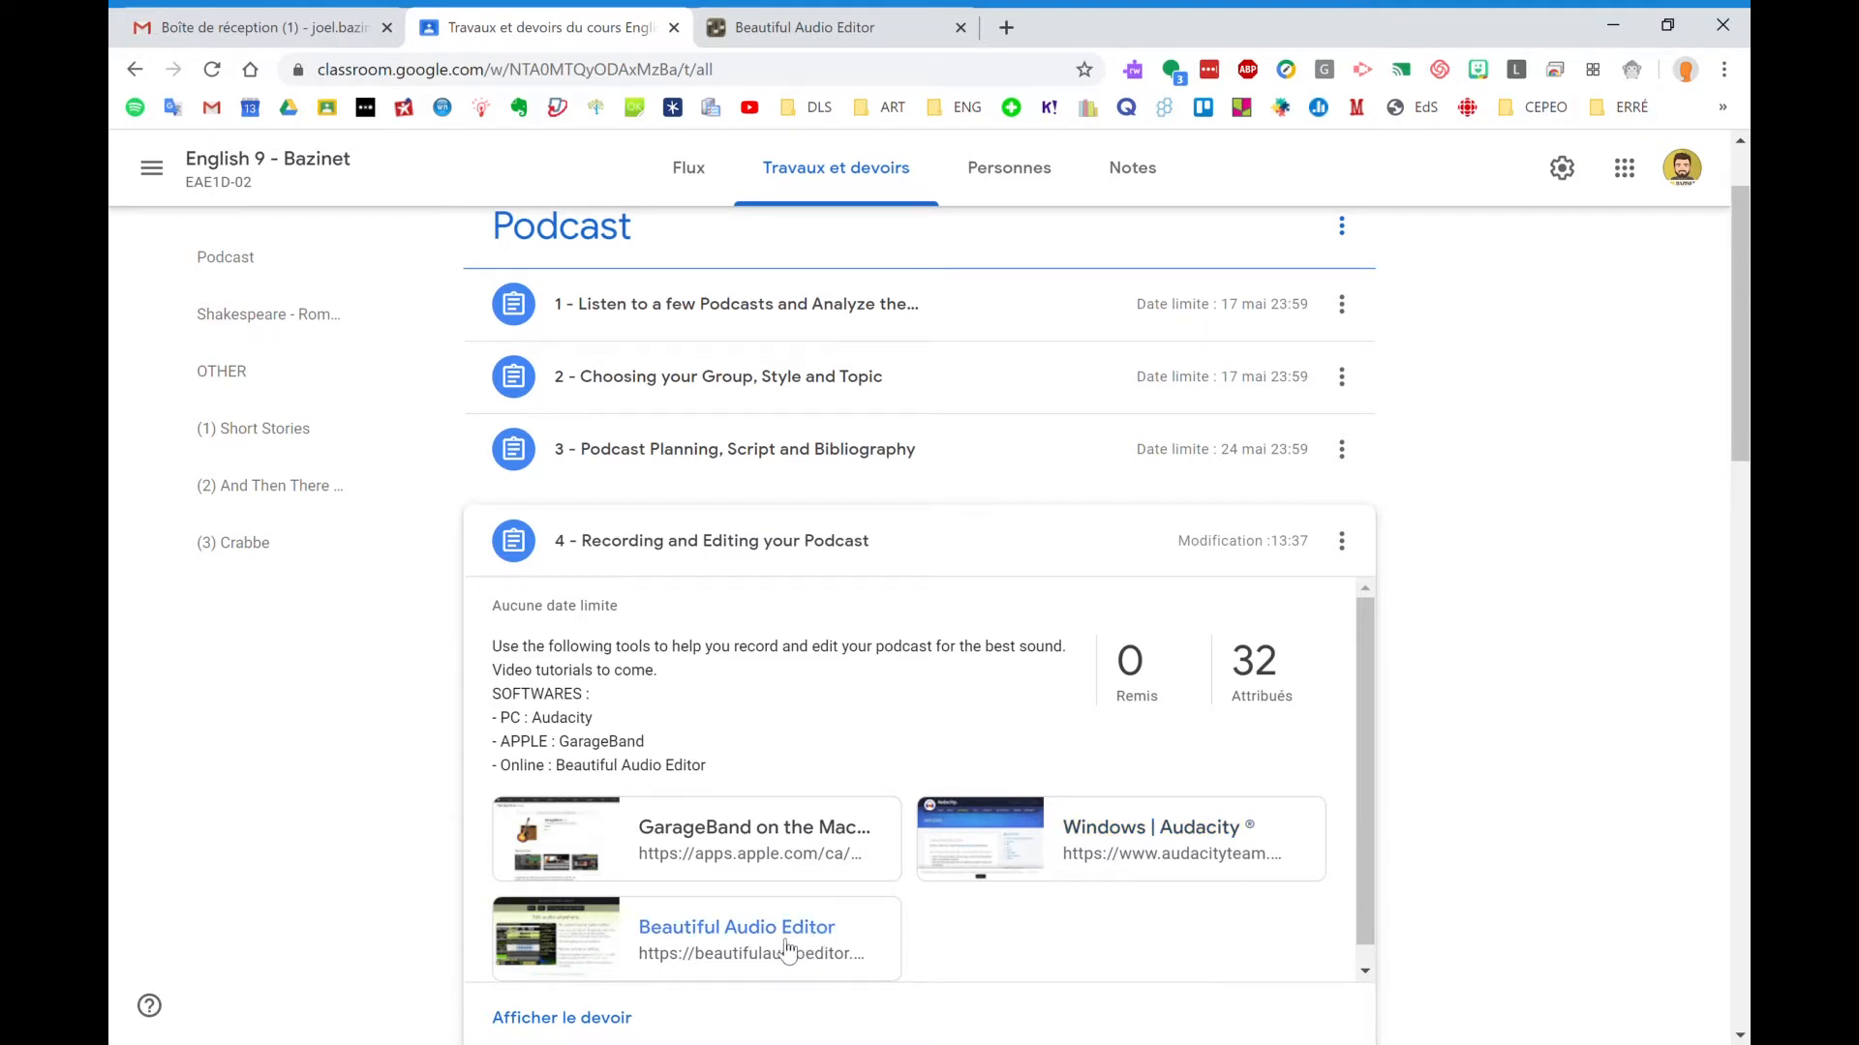
Step: Launch the Beautiful Audio Editor web app from its Chrome Web Store listing and acknowledge the new Google Drive project notice
{"action": "left_click", "coordinate": [751, 19]}
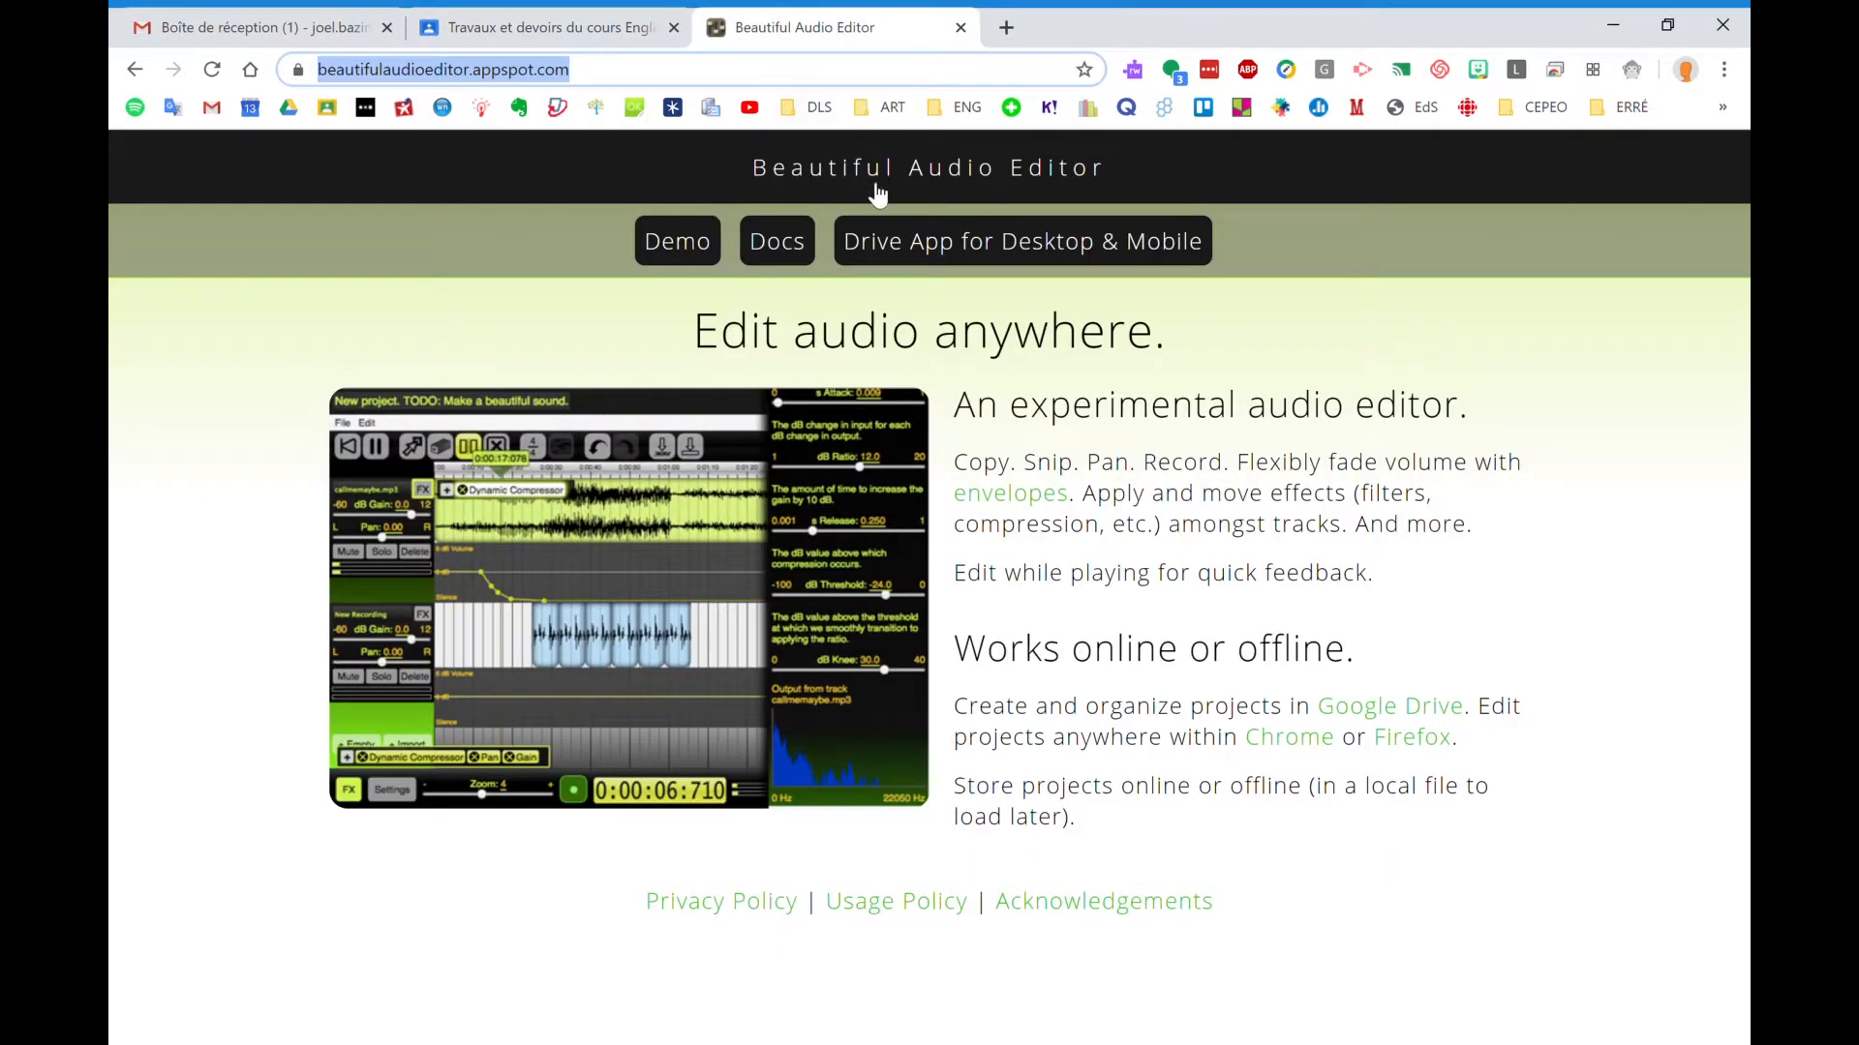
{"action": "left_click", "coordinate": [924, 254]}
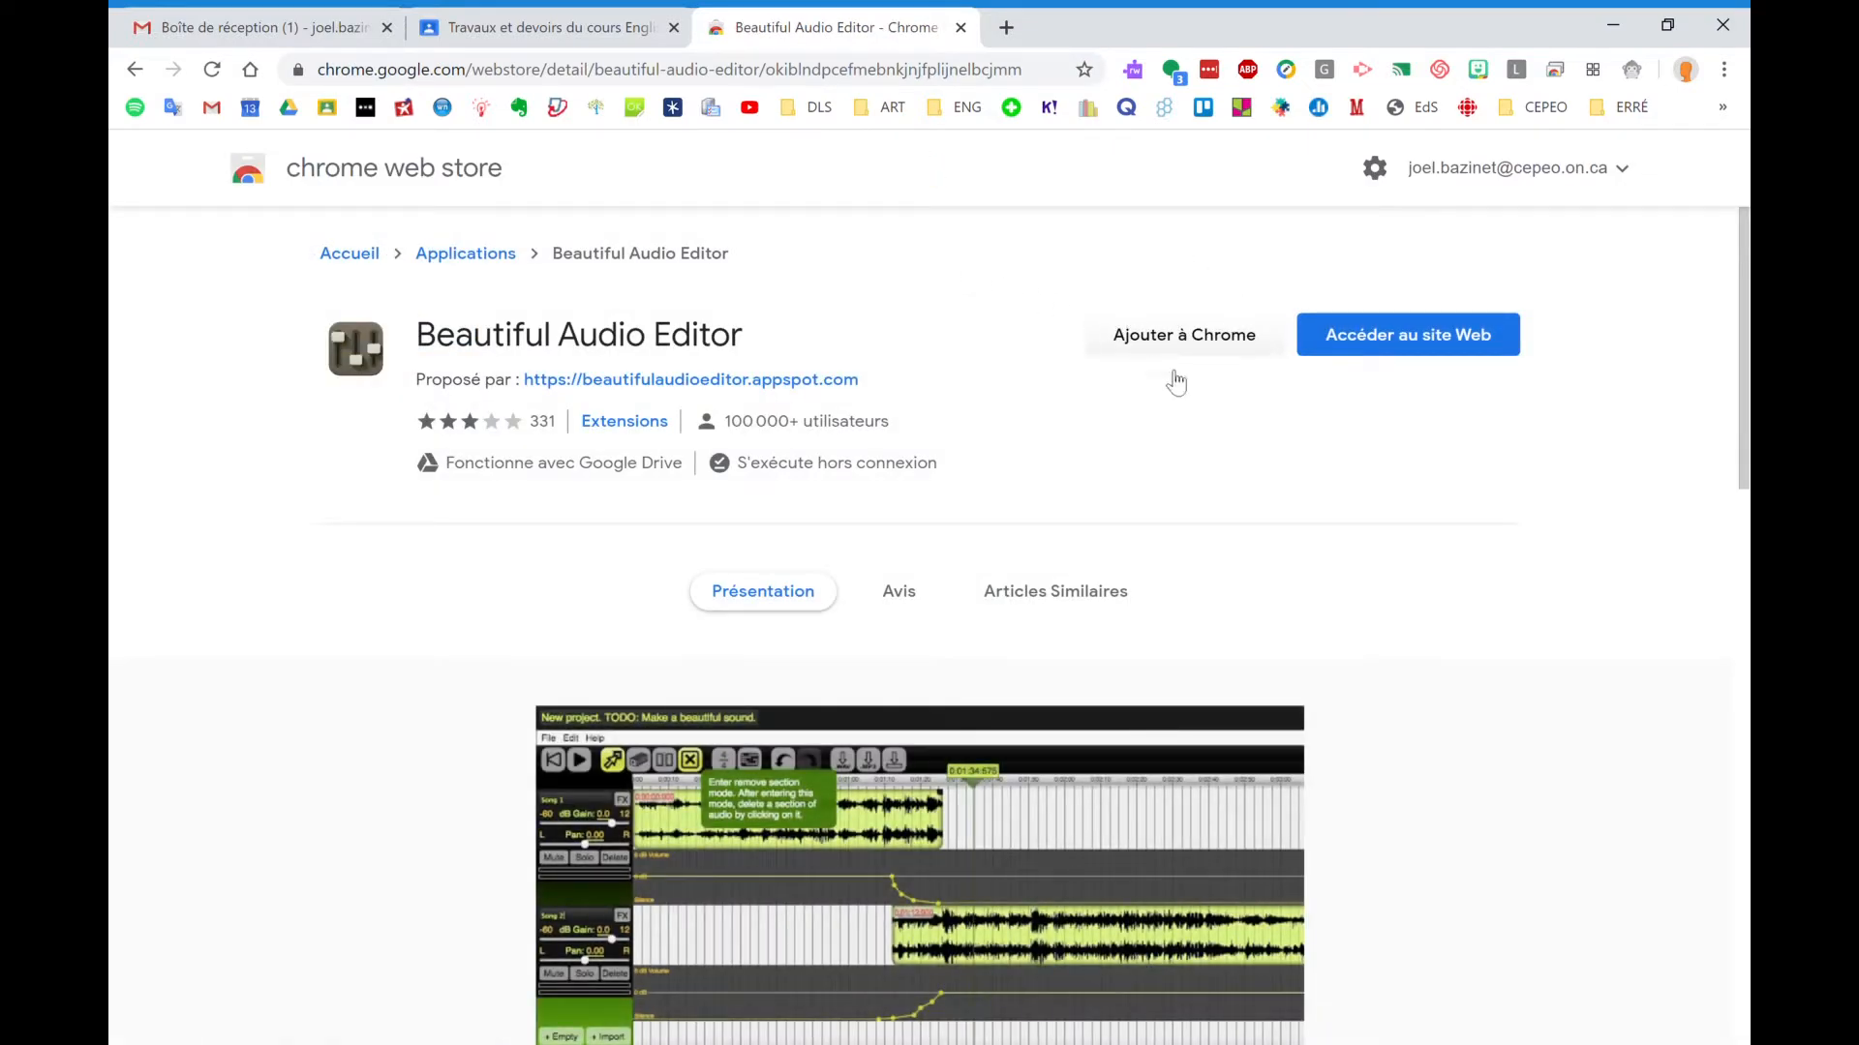
{"action": "left_click", "coordinate": [1423, 345]}
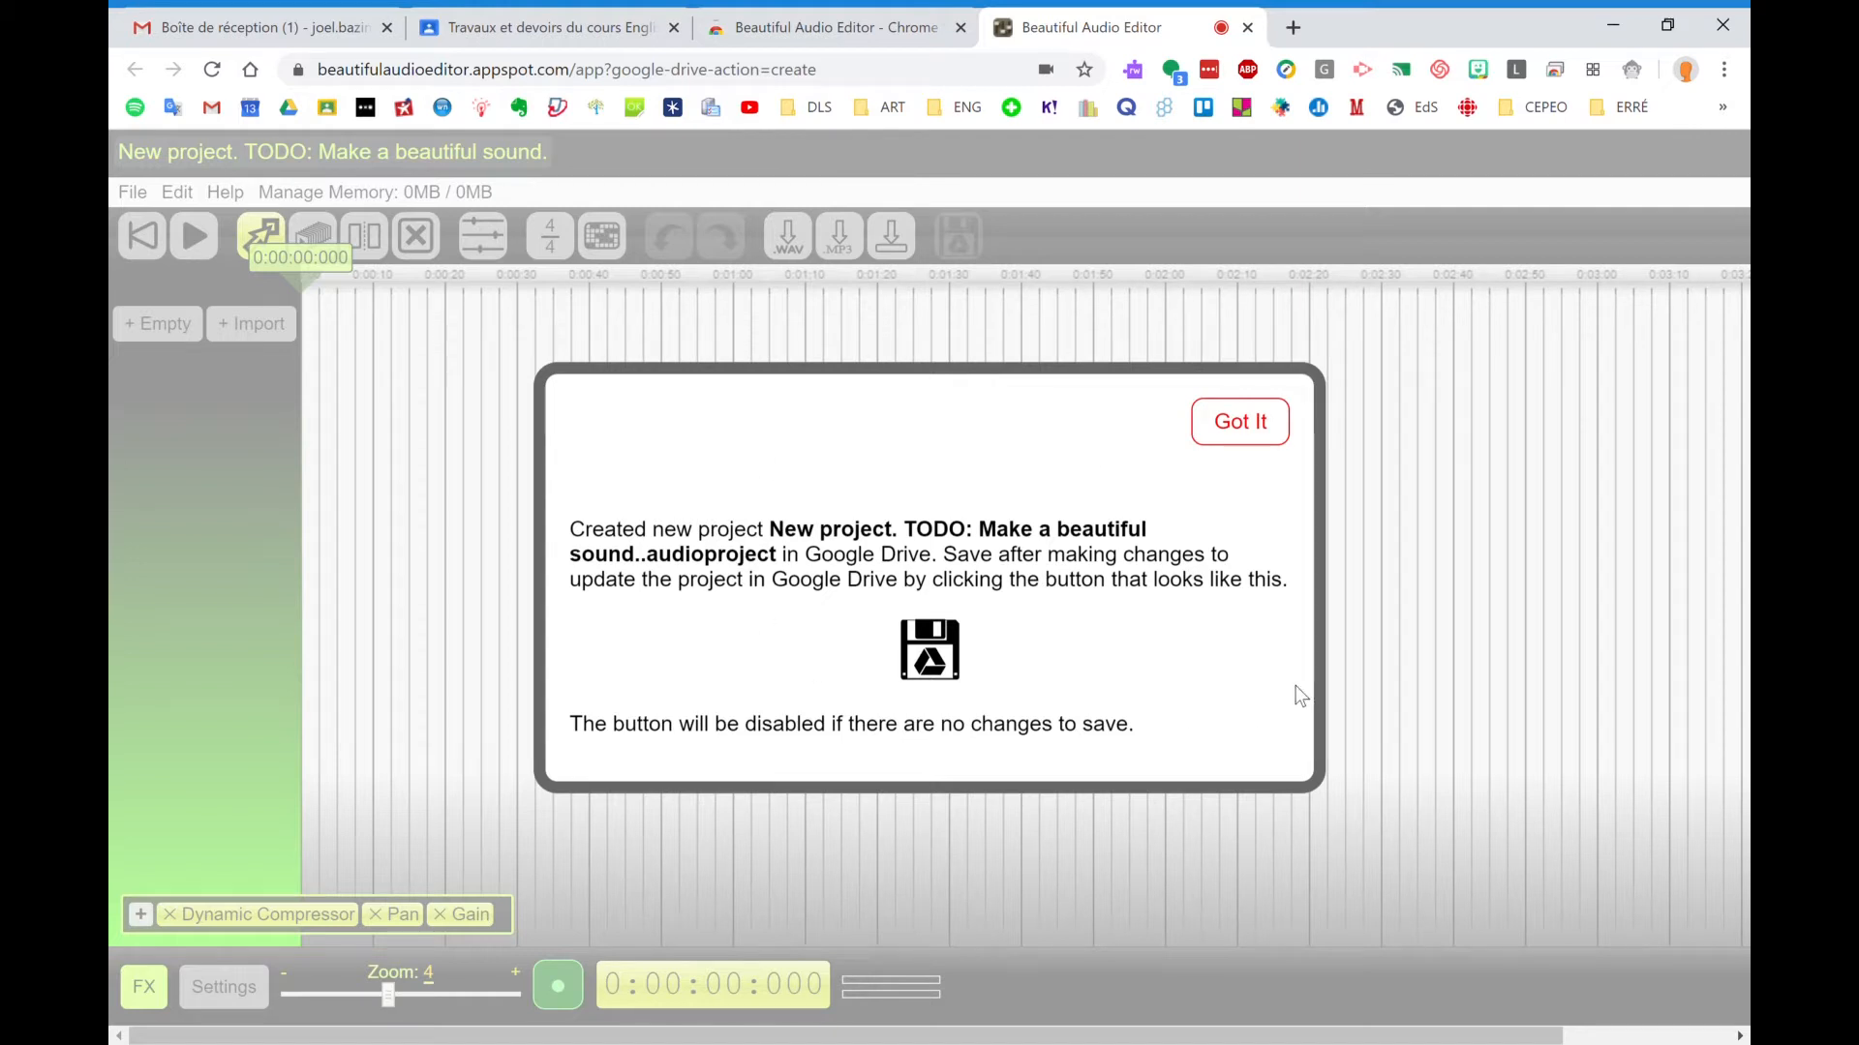
{"action": "left_click", "coordinate": [1240, 430]}
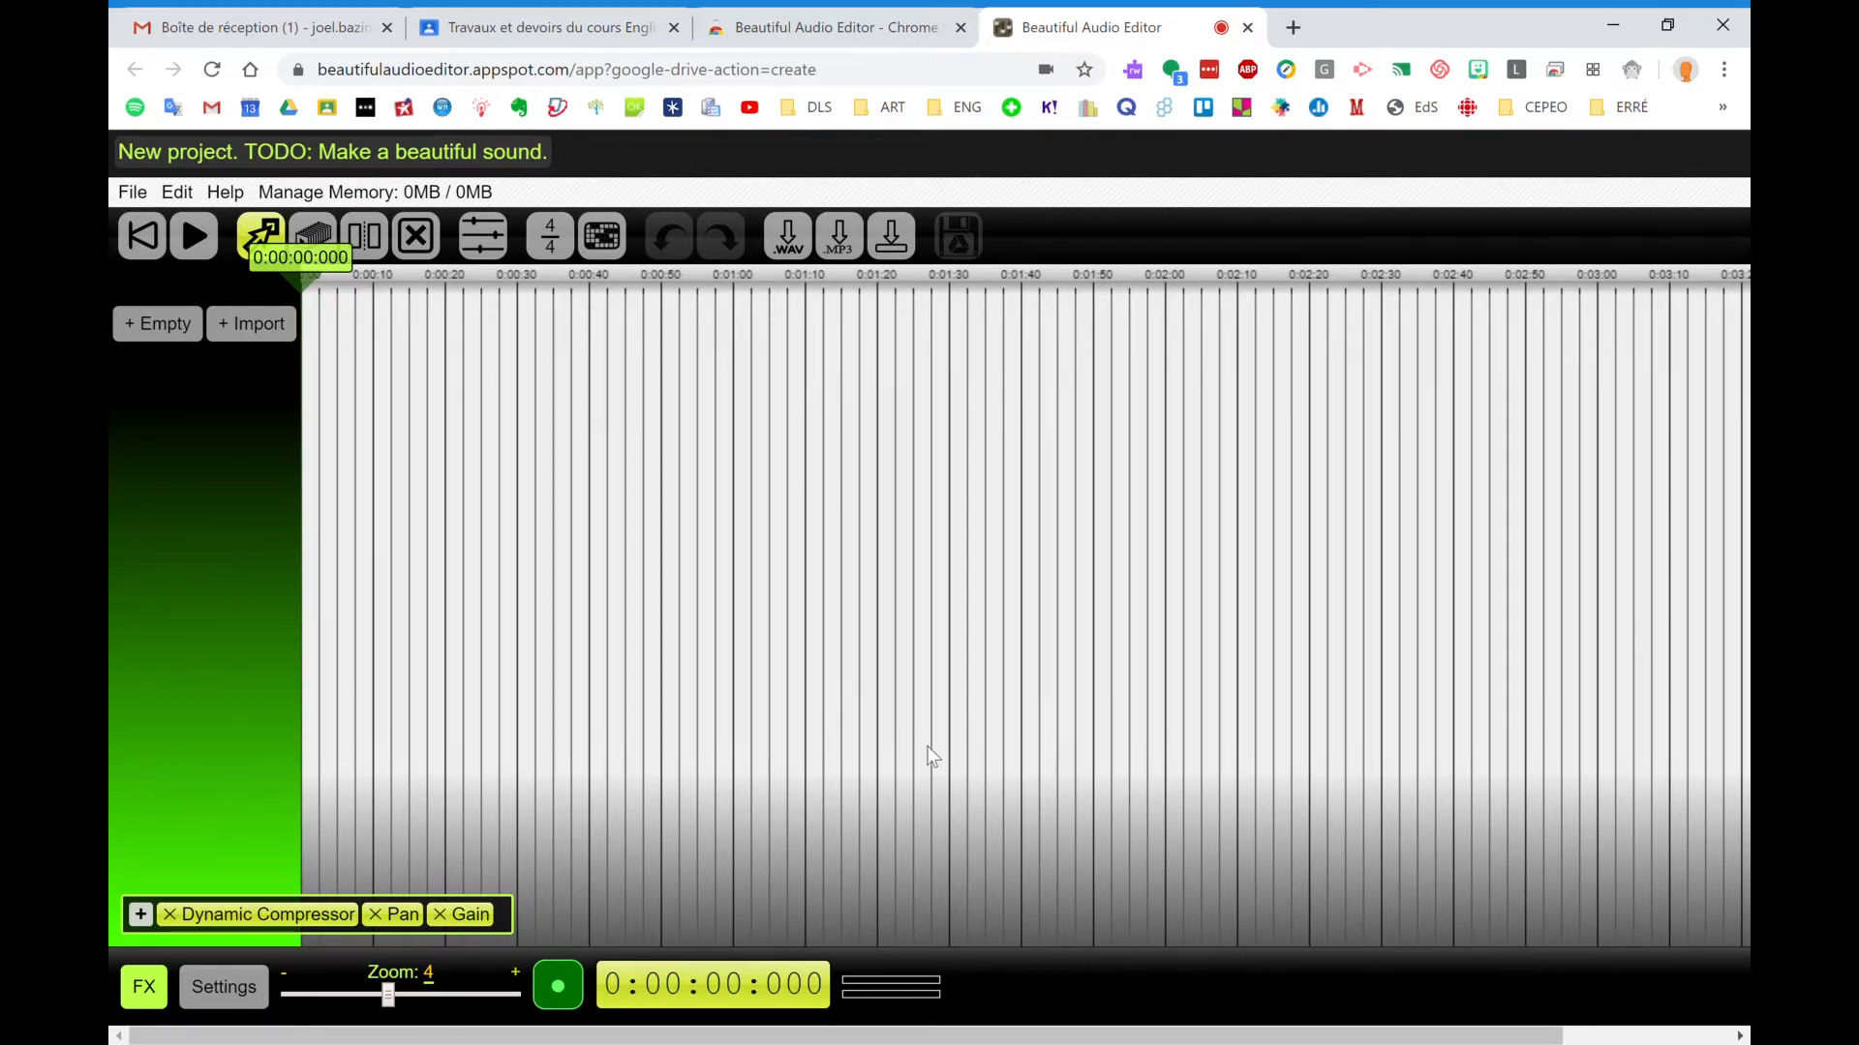
Step: Import First Podcast.m4a from the Sound recordings folder as an audio track
{"action": "left_click", "coordinate": [268, 339]}
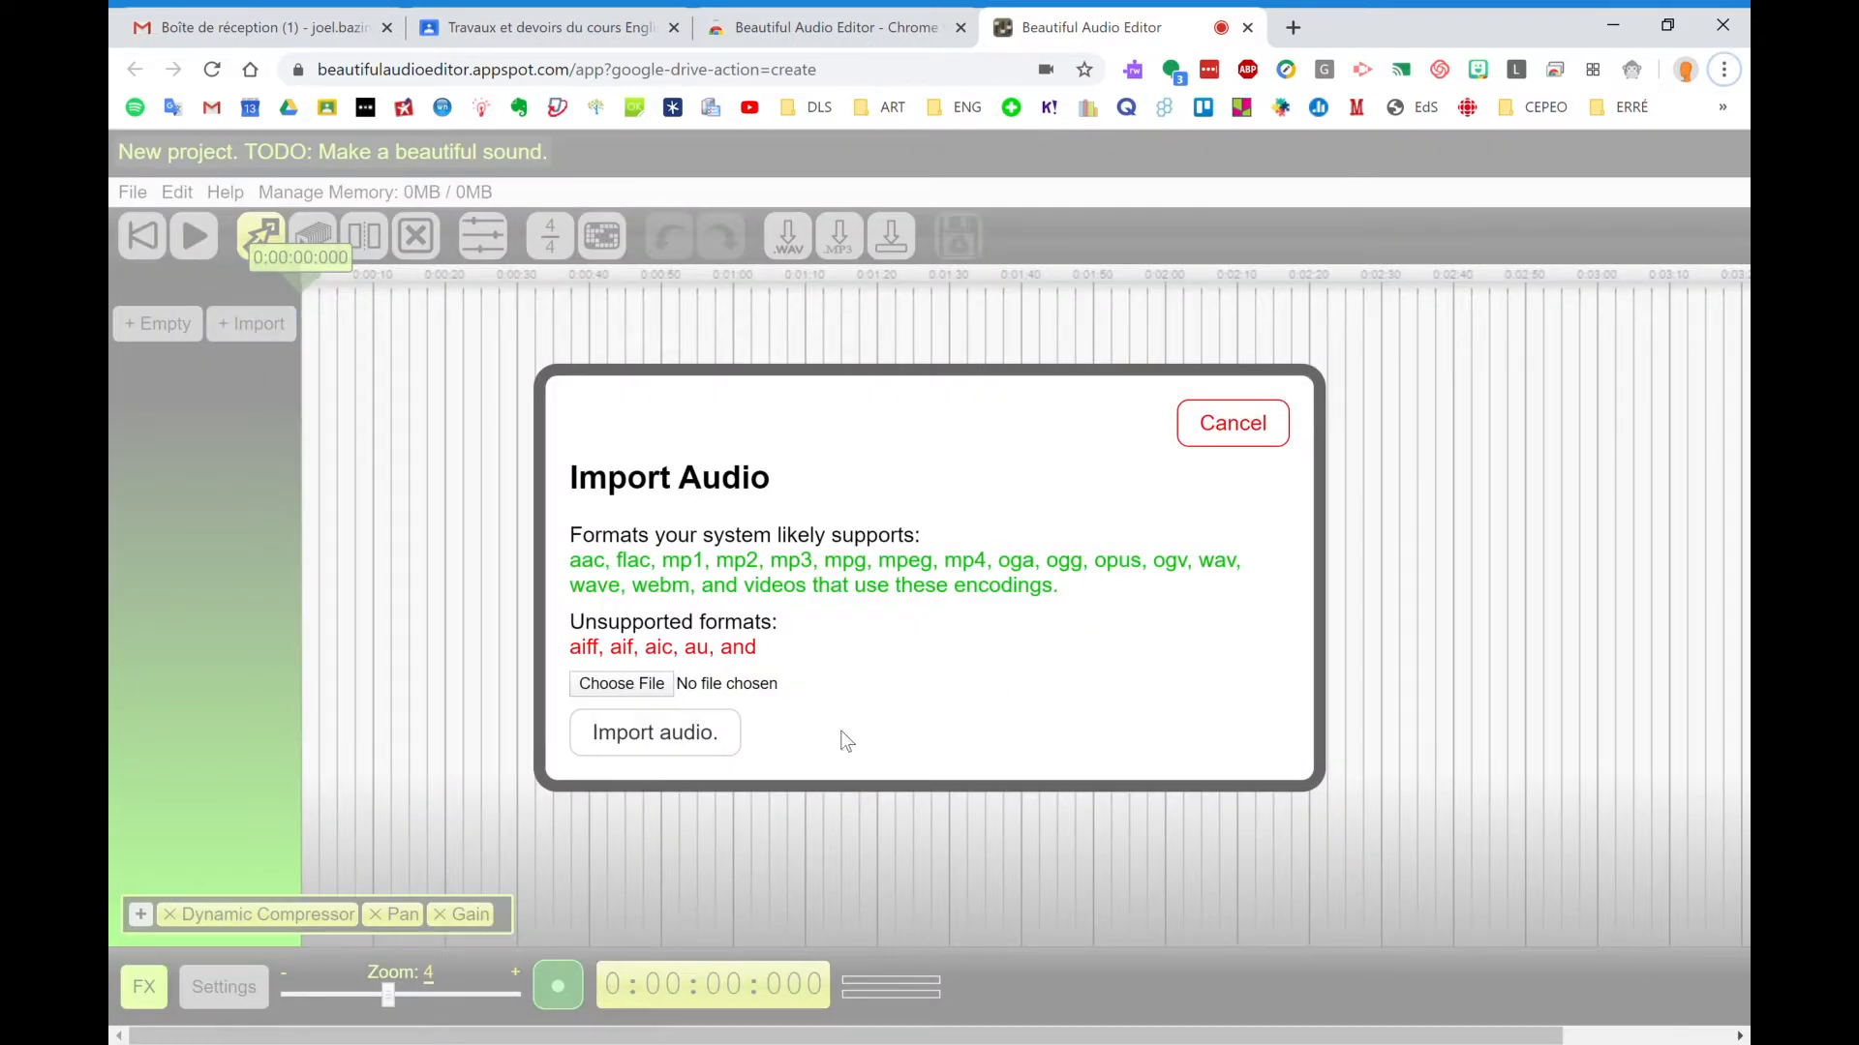
{"action": "left_click", "coordinate": [632, 687]}
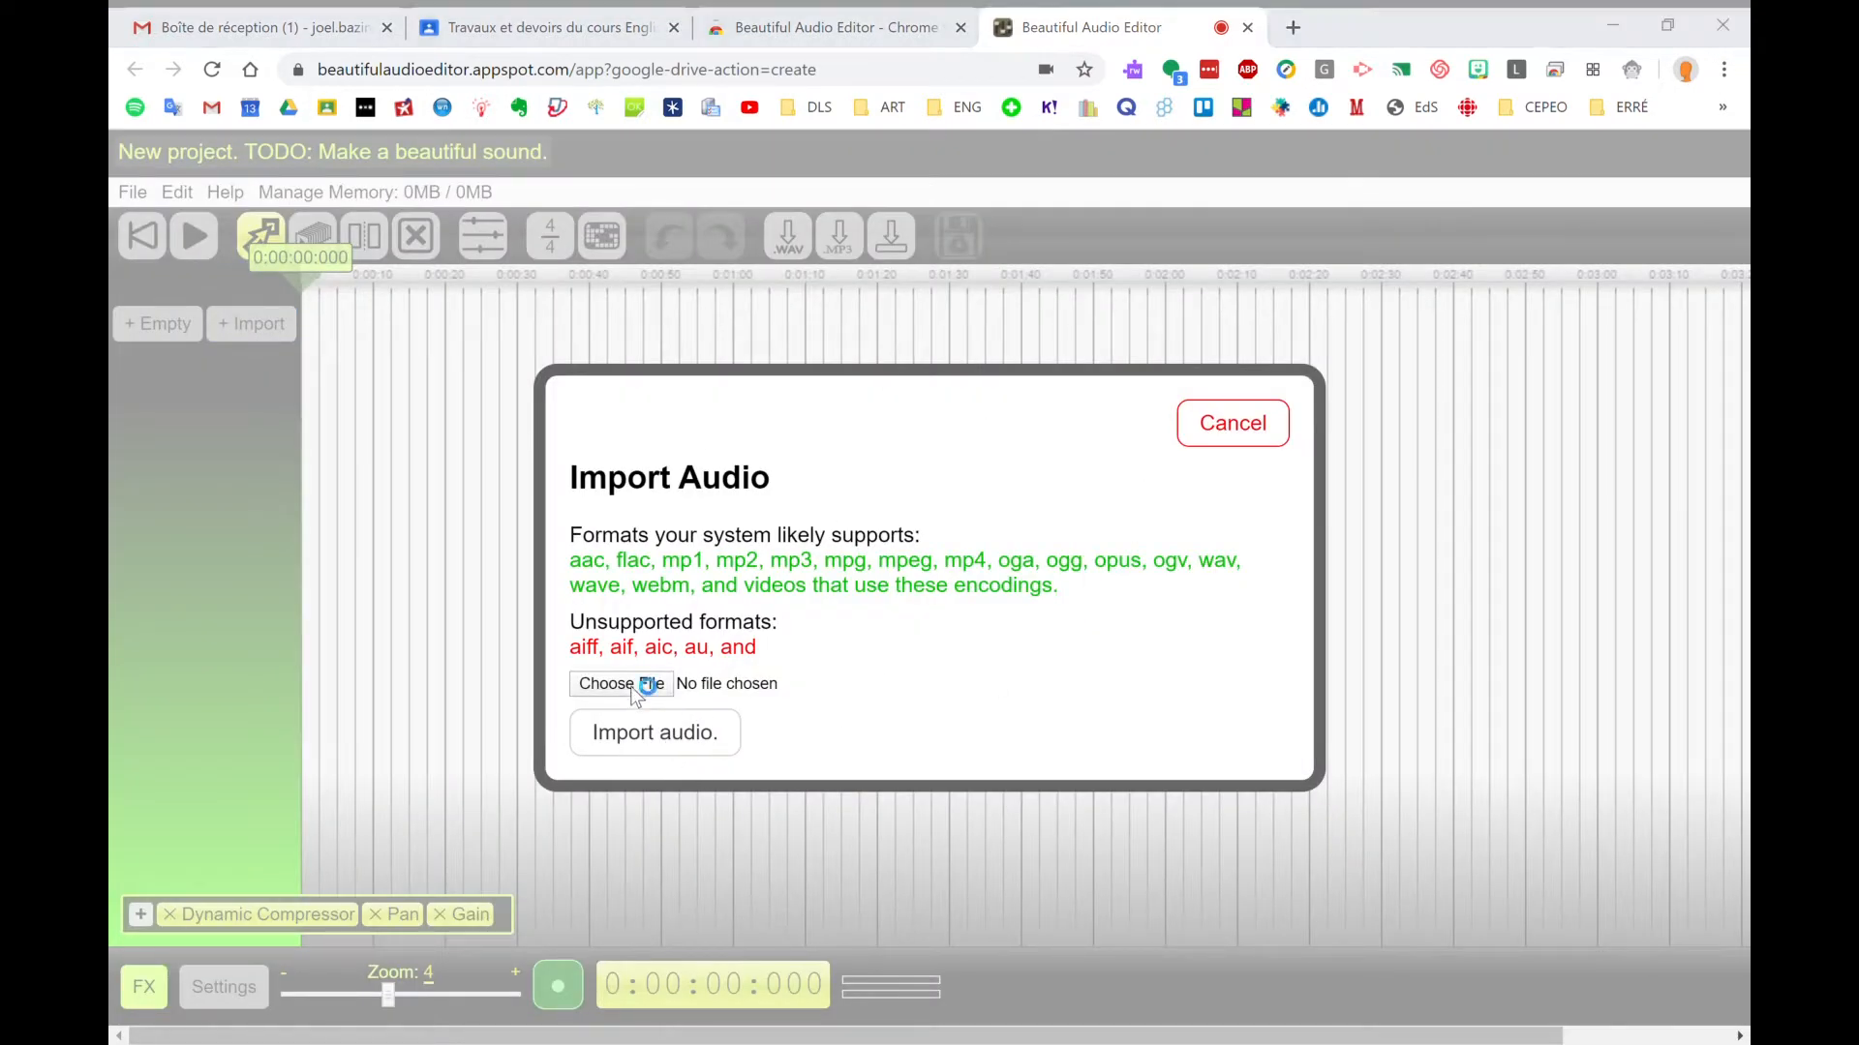
{"action": "left_click", "coordinate": [776, 561]}
{"action": "left_click", "coordinate": [823, 1043]}
{"action": "key", "text": "alt+Tab"}
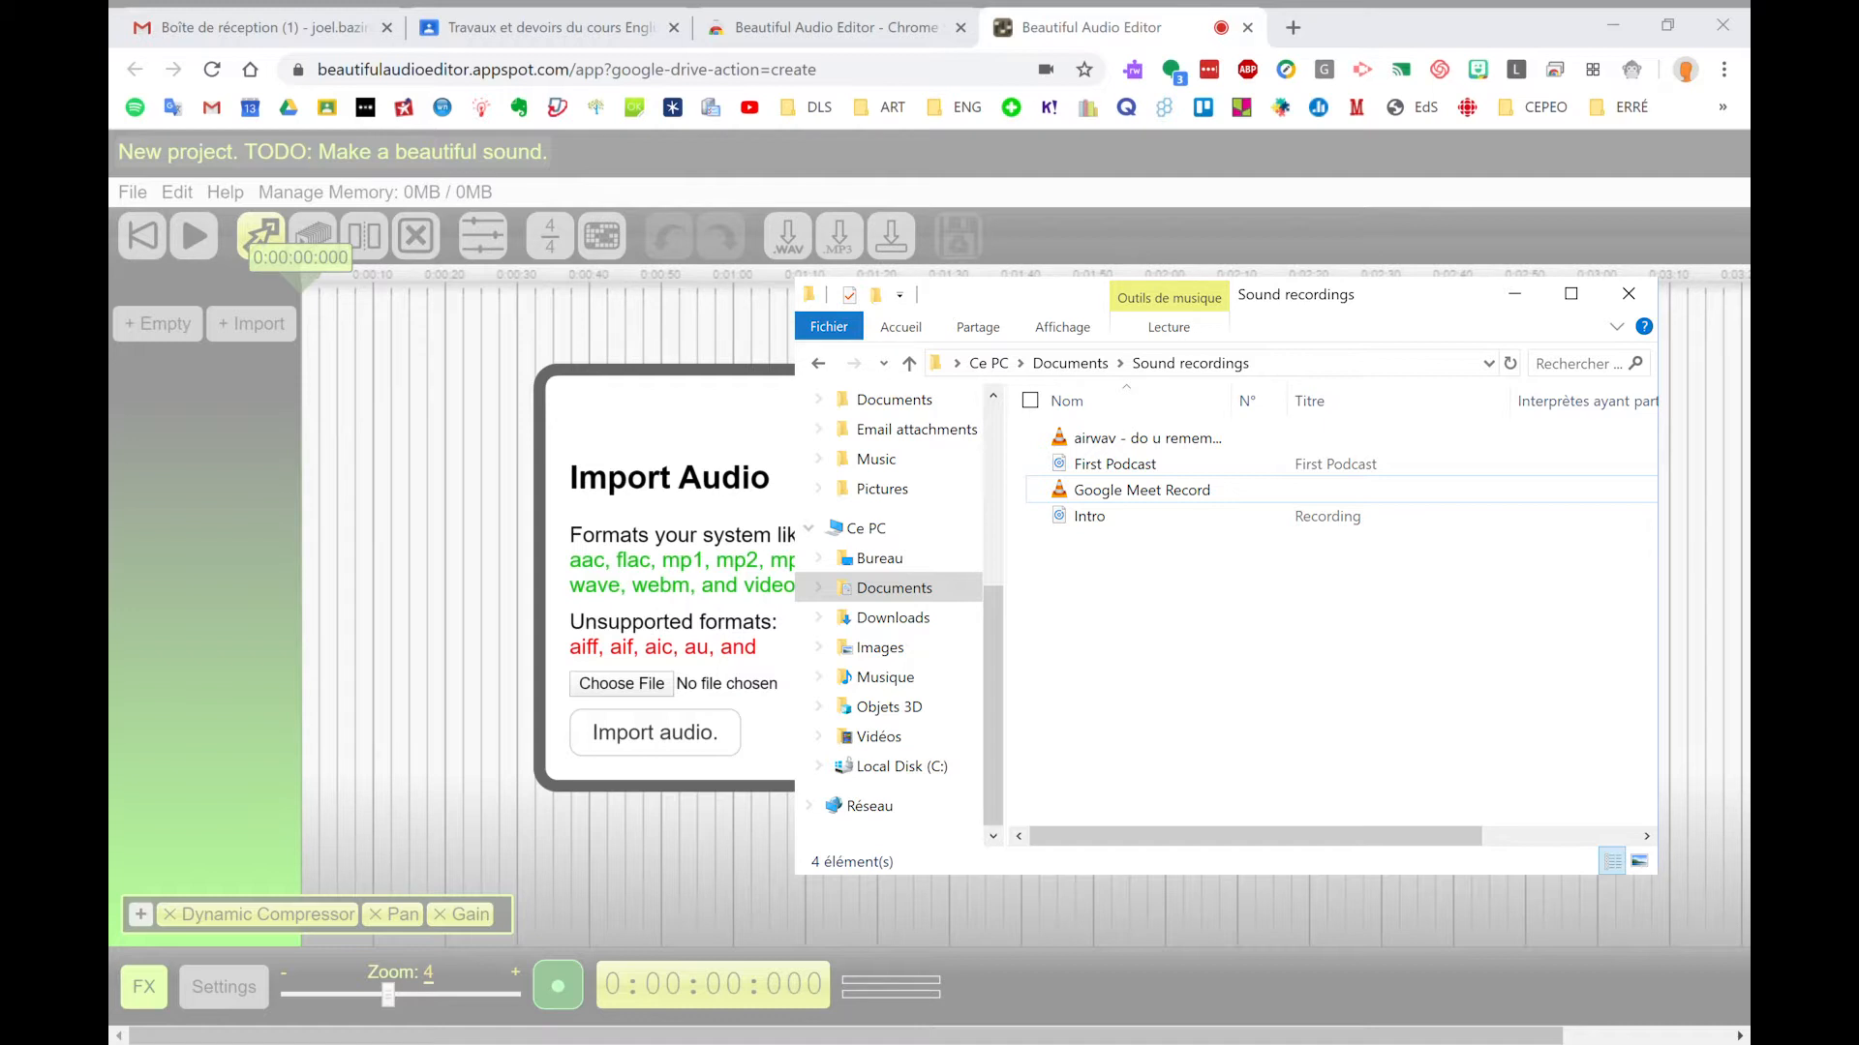
{"action": "left_click_drag", "start_coordinate": [1114, 465], "coordinate": [640, 680]}
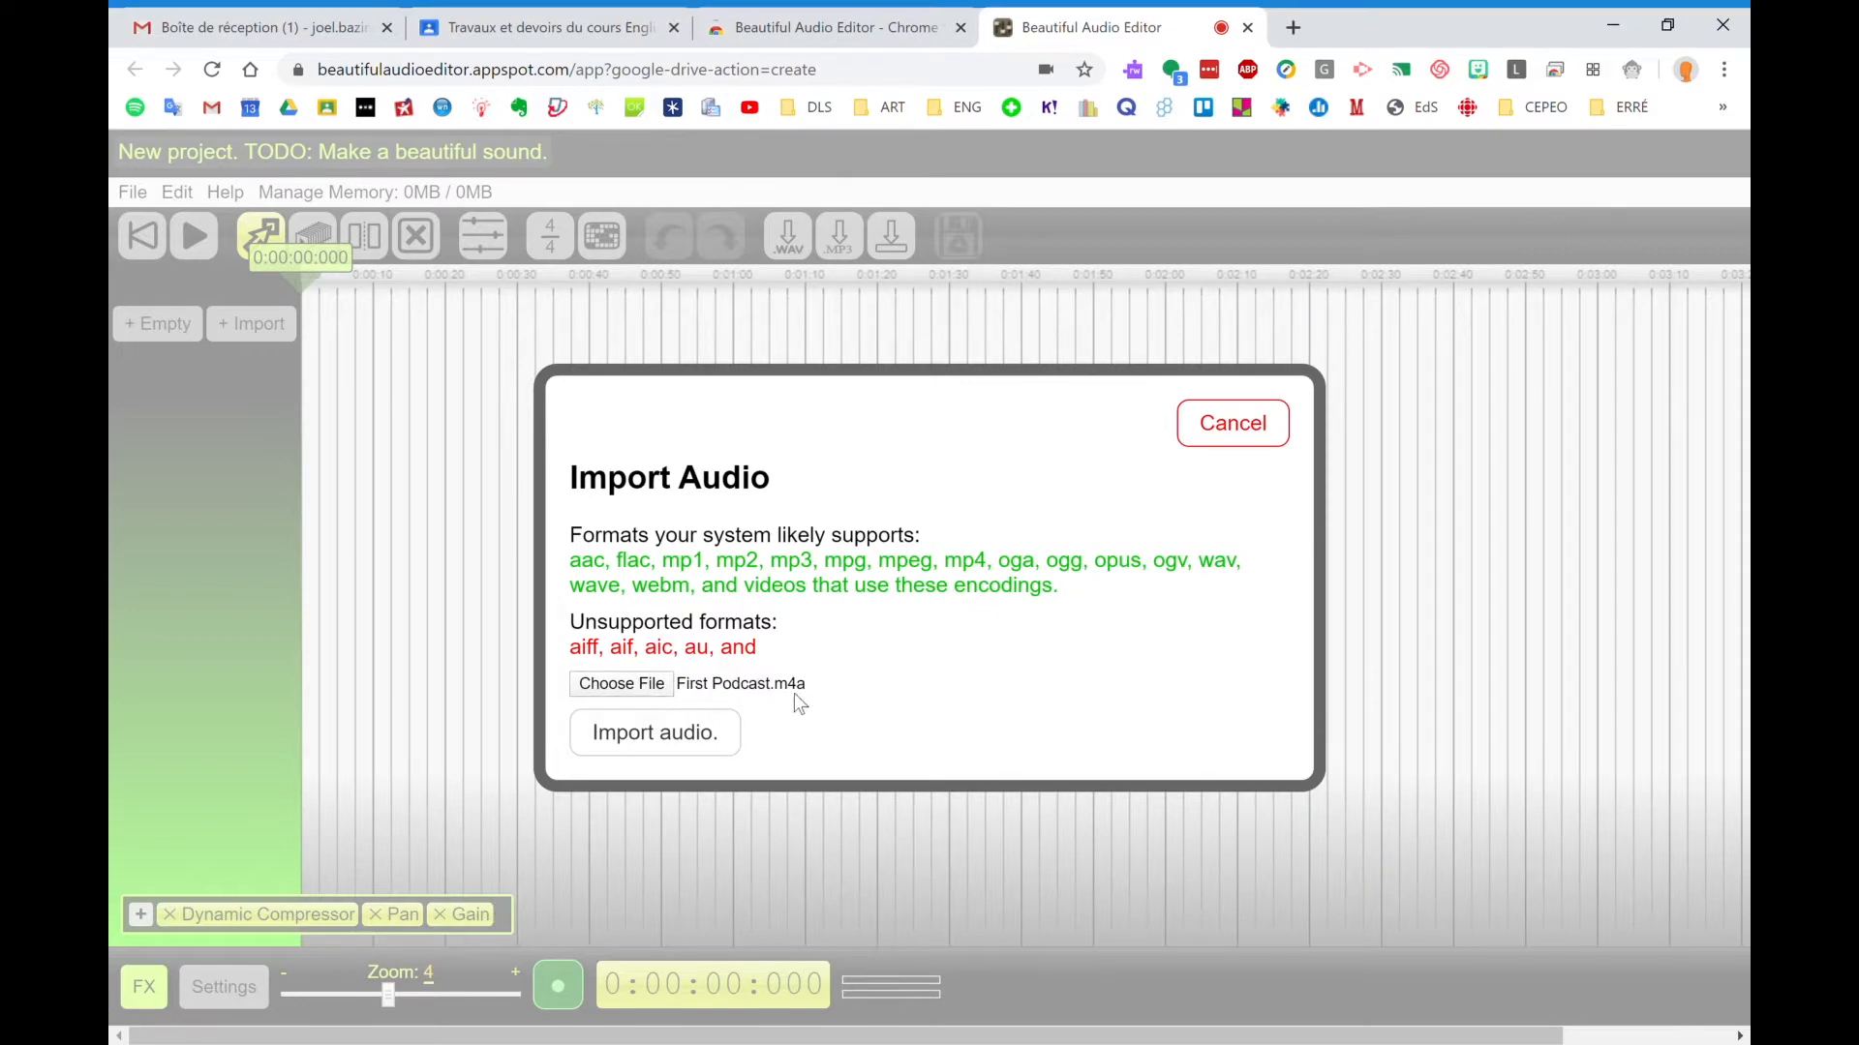
{"action": "left_click", "coordinate": [641, 742]}
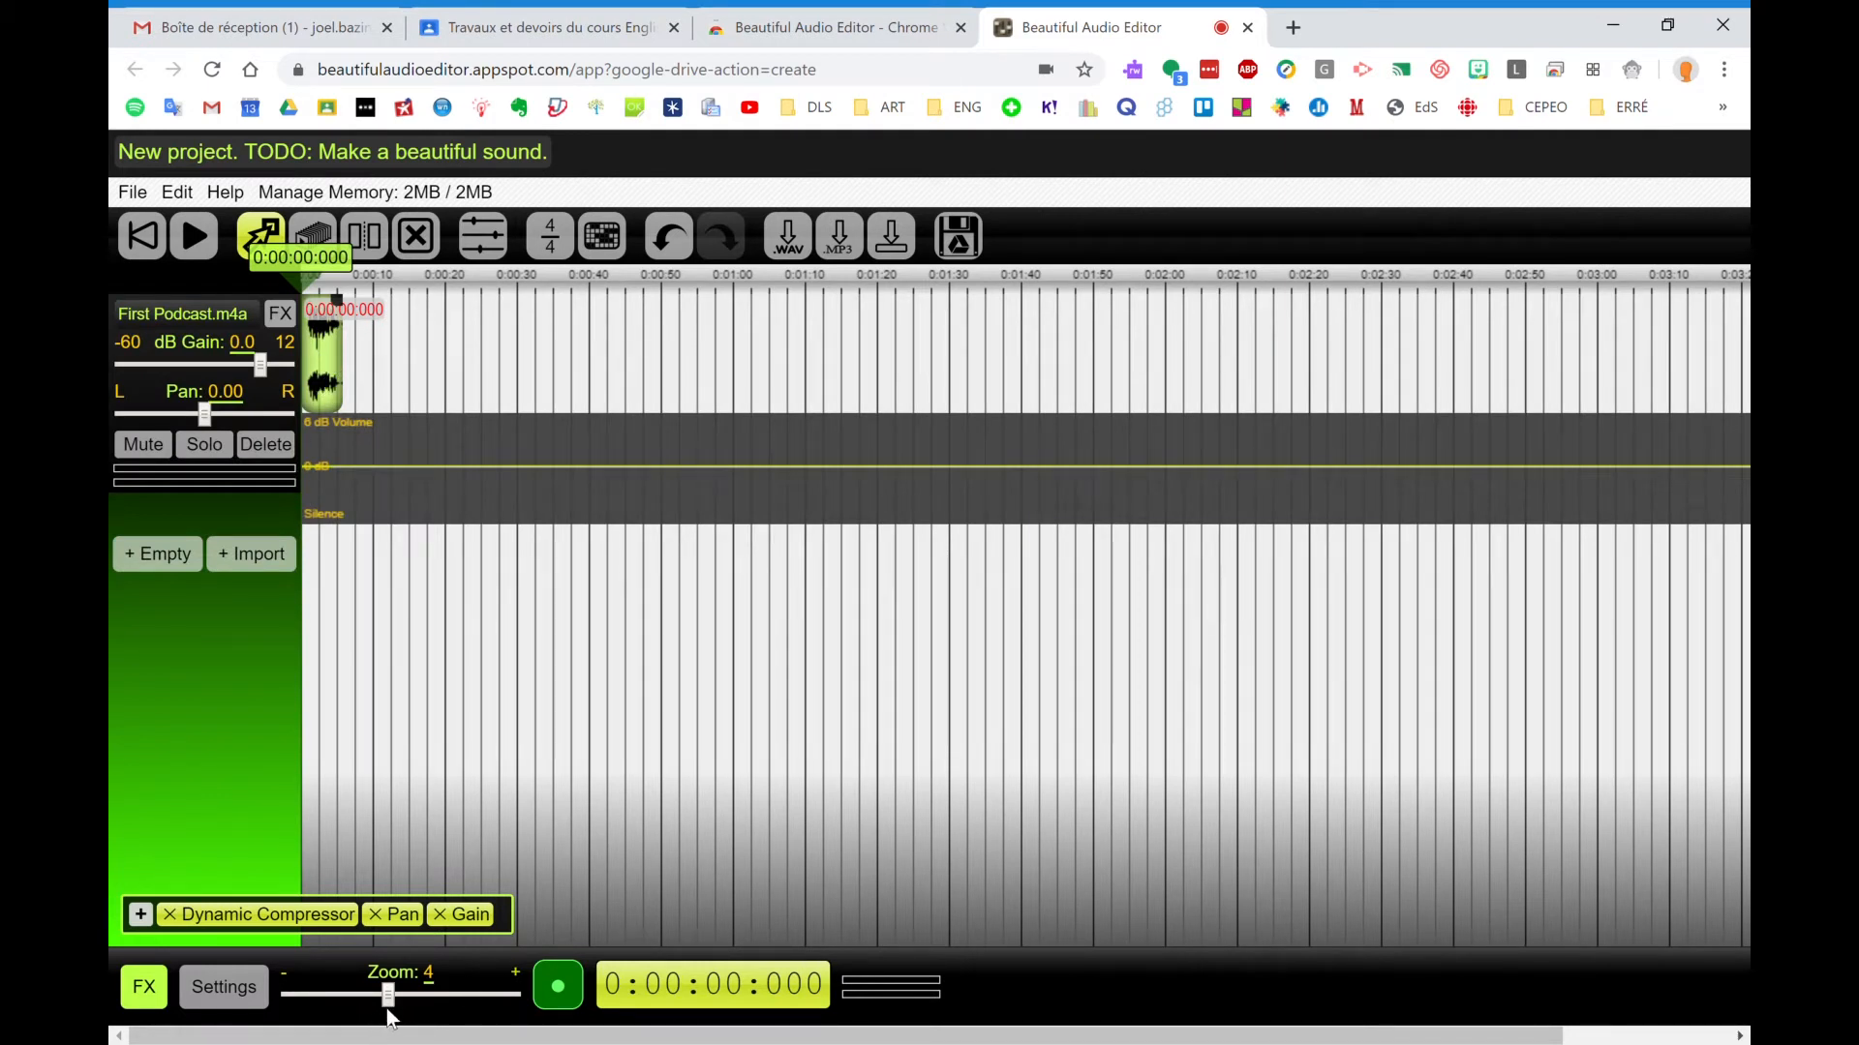
Step: Set the timeline zoom to 7 and listen to the whole First Podcast section
{"action": "left_click_drag", "start_coordinate": [388, 1001], "coordinate": [459, 1006]}
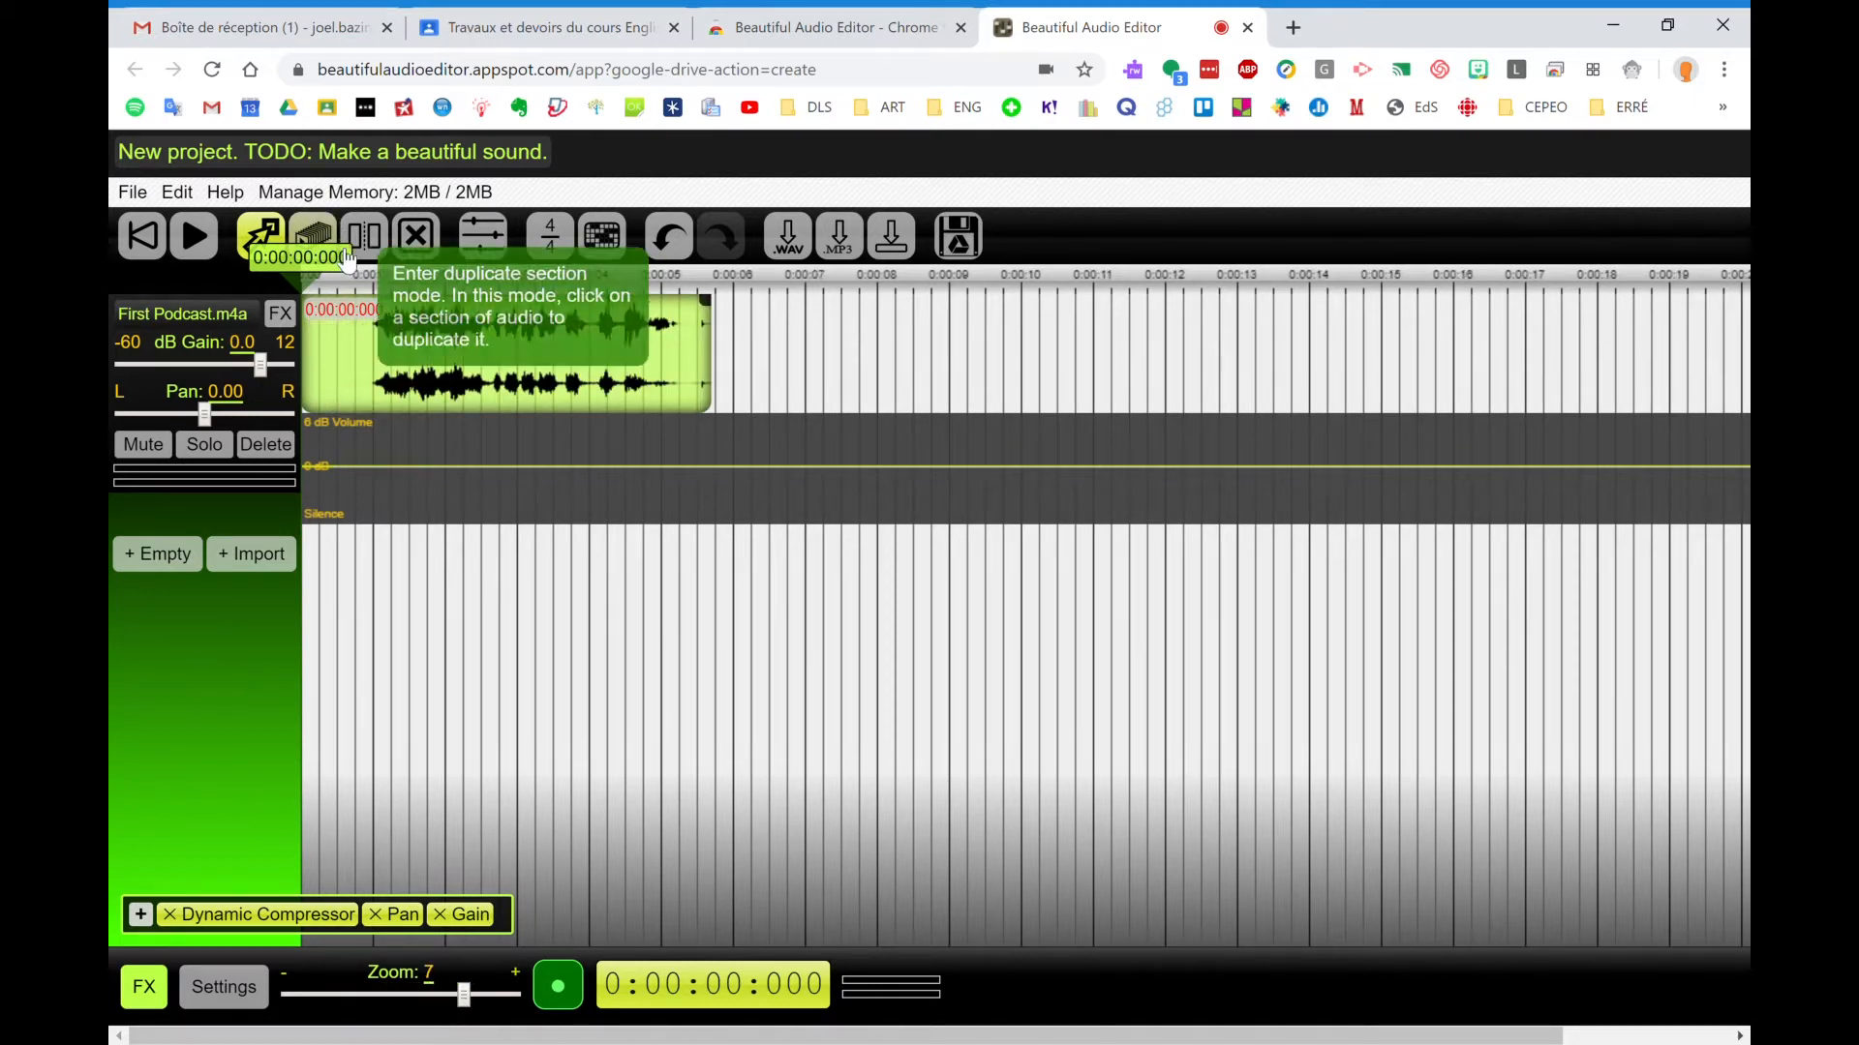
{"action": "left_click", "coordinate": [192, 253]}
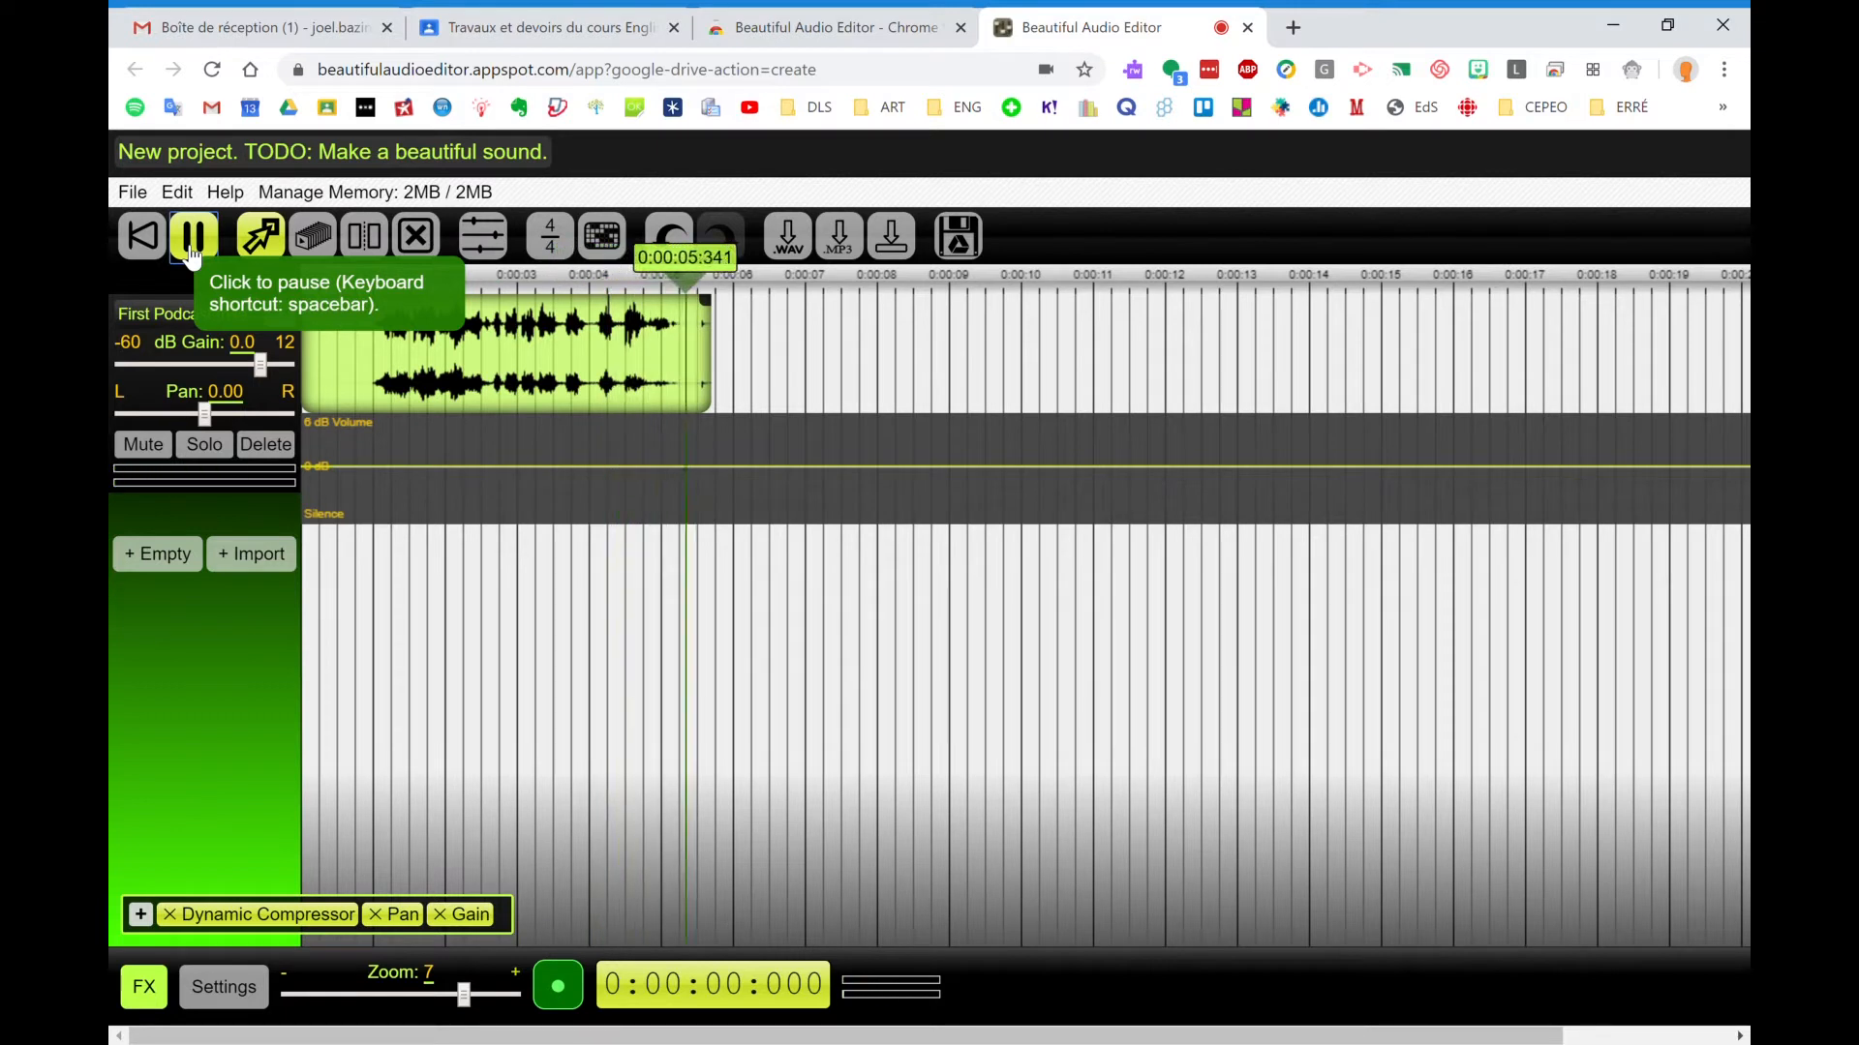
{"action": "left_click", "coordinate": [193, 254]}
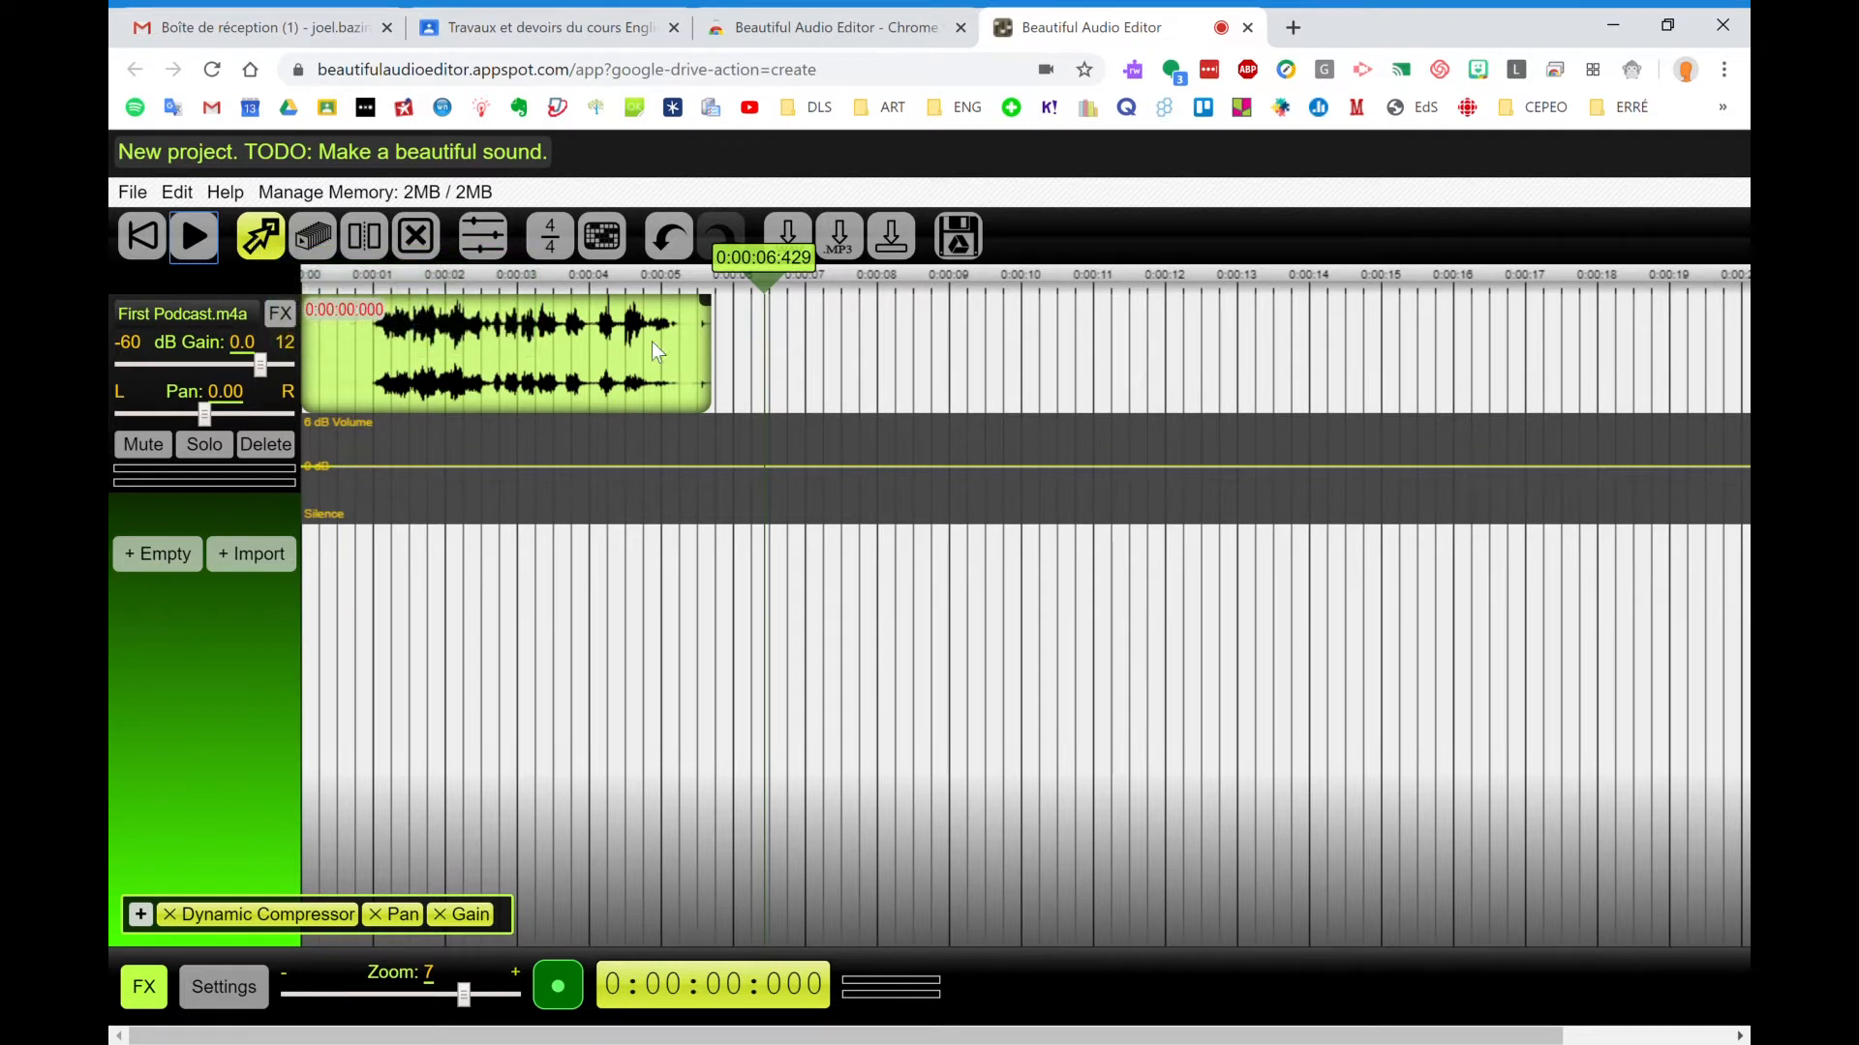
Step: Duplicate the First Podcast section and remove the duplicate from the track
{"action": "left_click_drag", "start_coordinate": [500, 371], "coordinate": [406, 463]}
{"action": "left_click", "coordinate": [323, 249]}
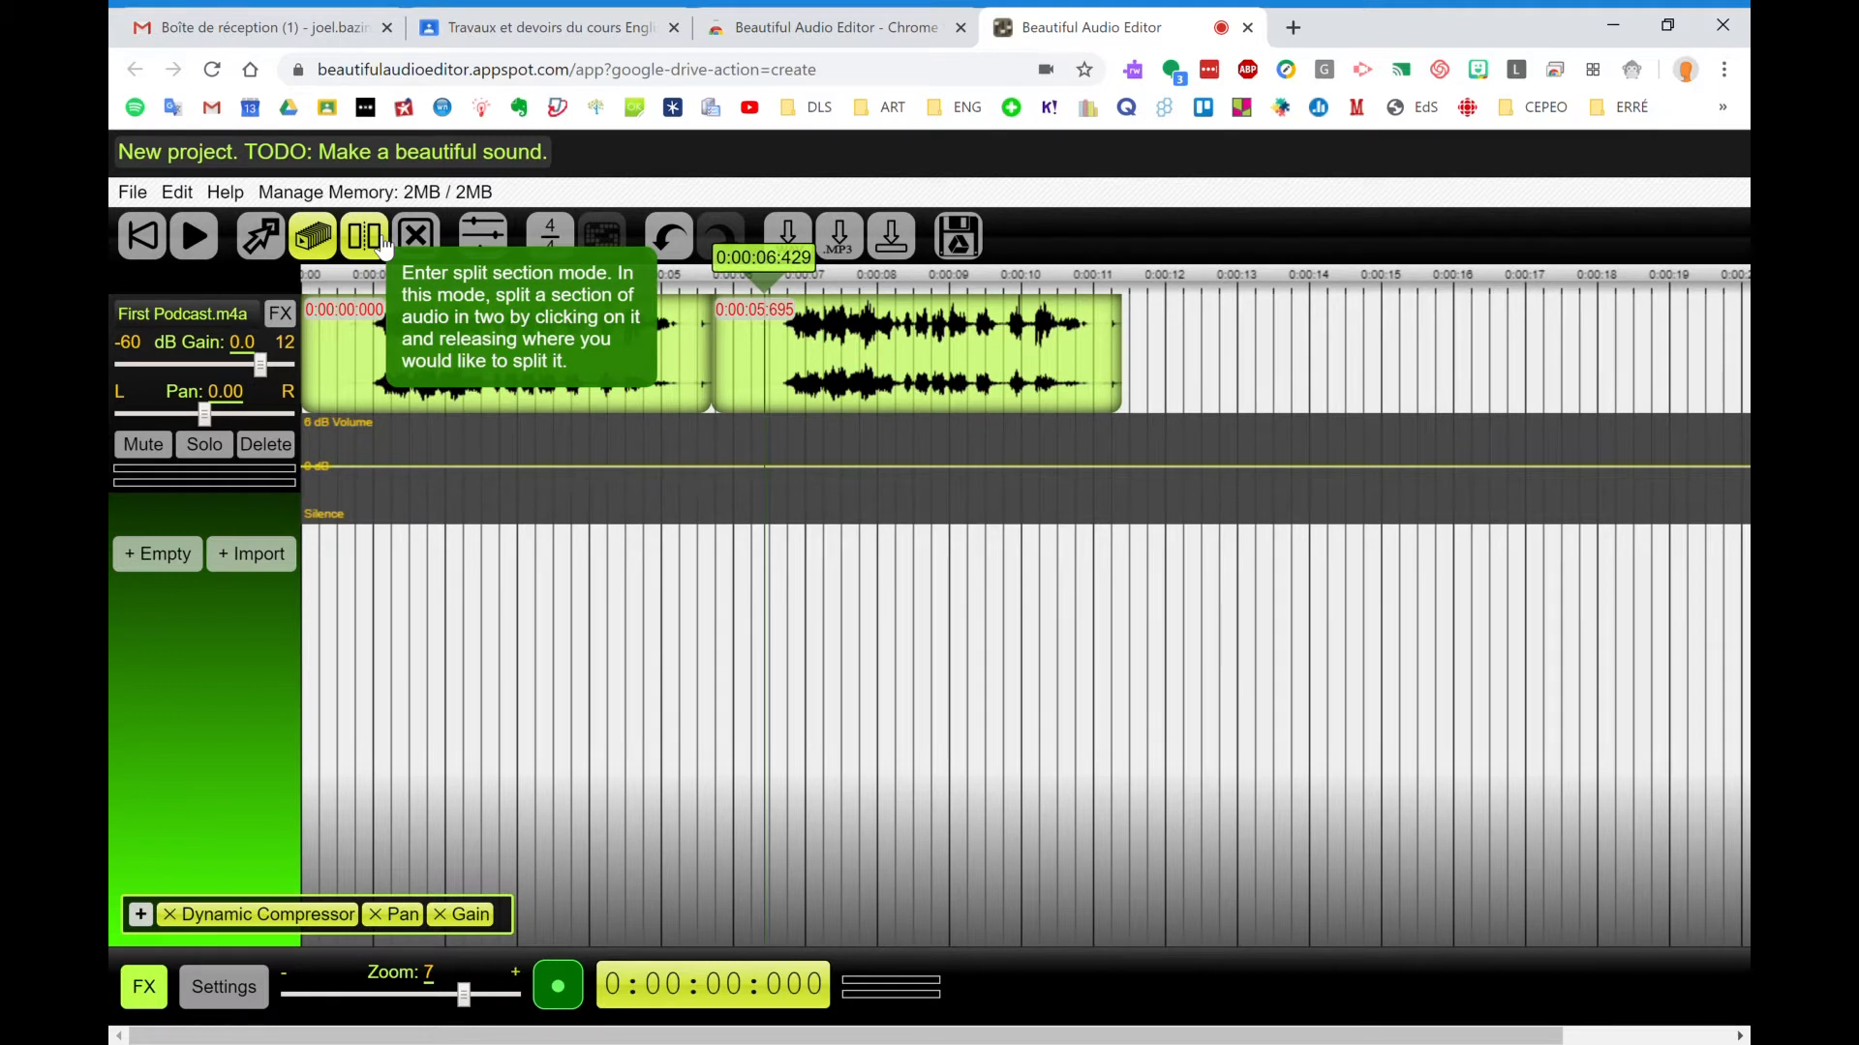
{"action": "left_click", "coordinate": [430, 252]}
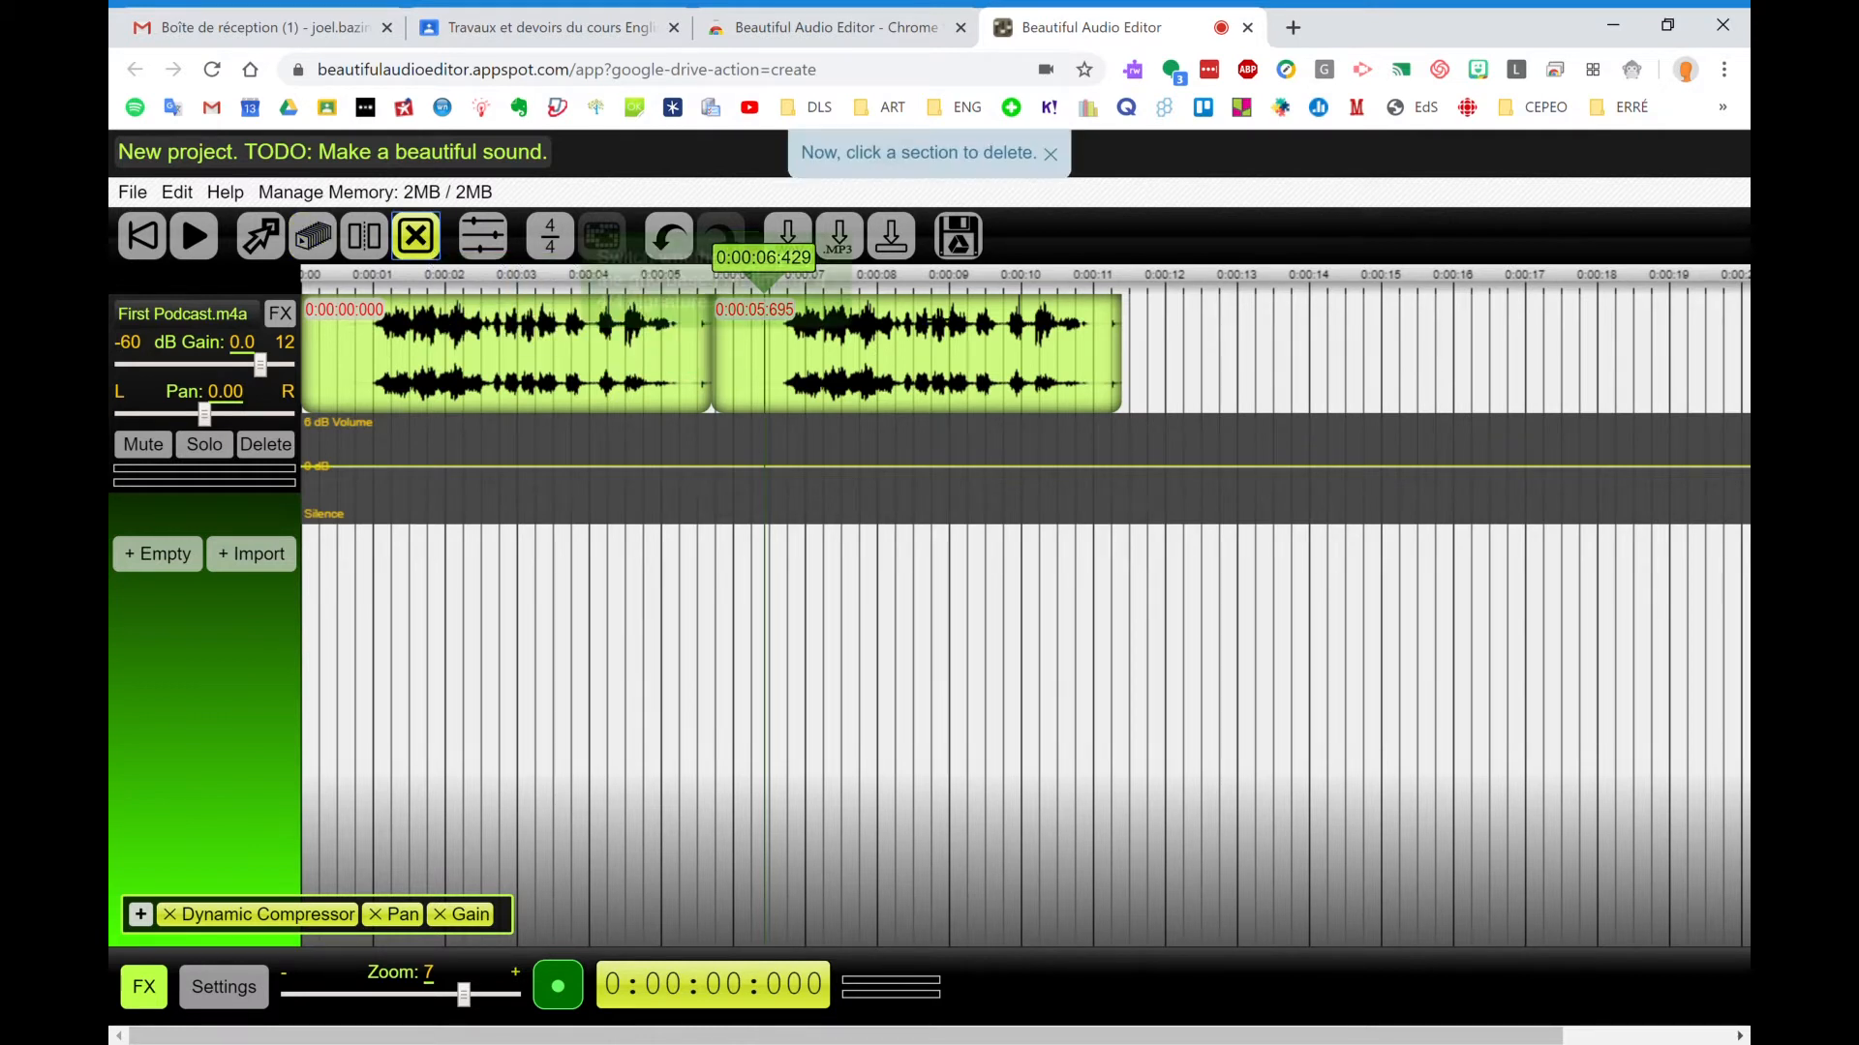
{"action": "left_click", "coordinate": [1026, 356]}
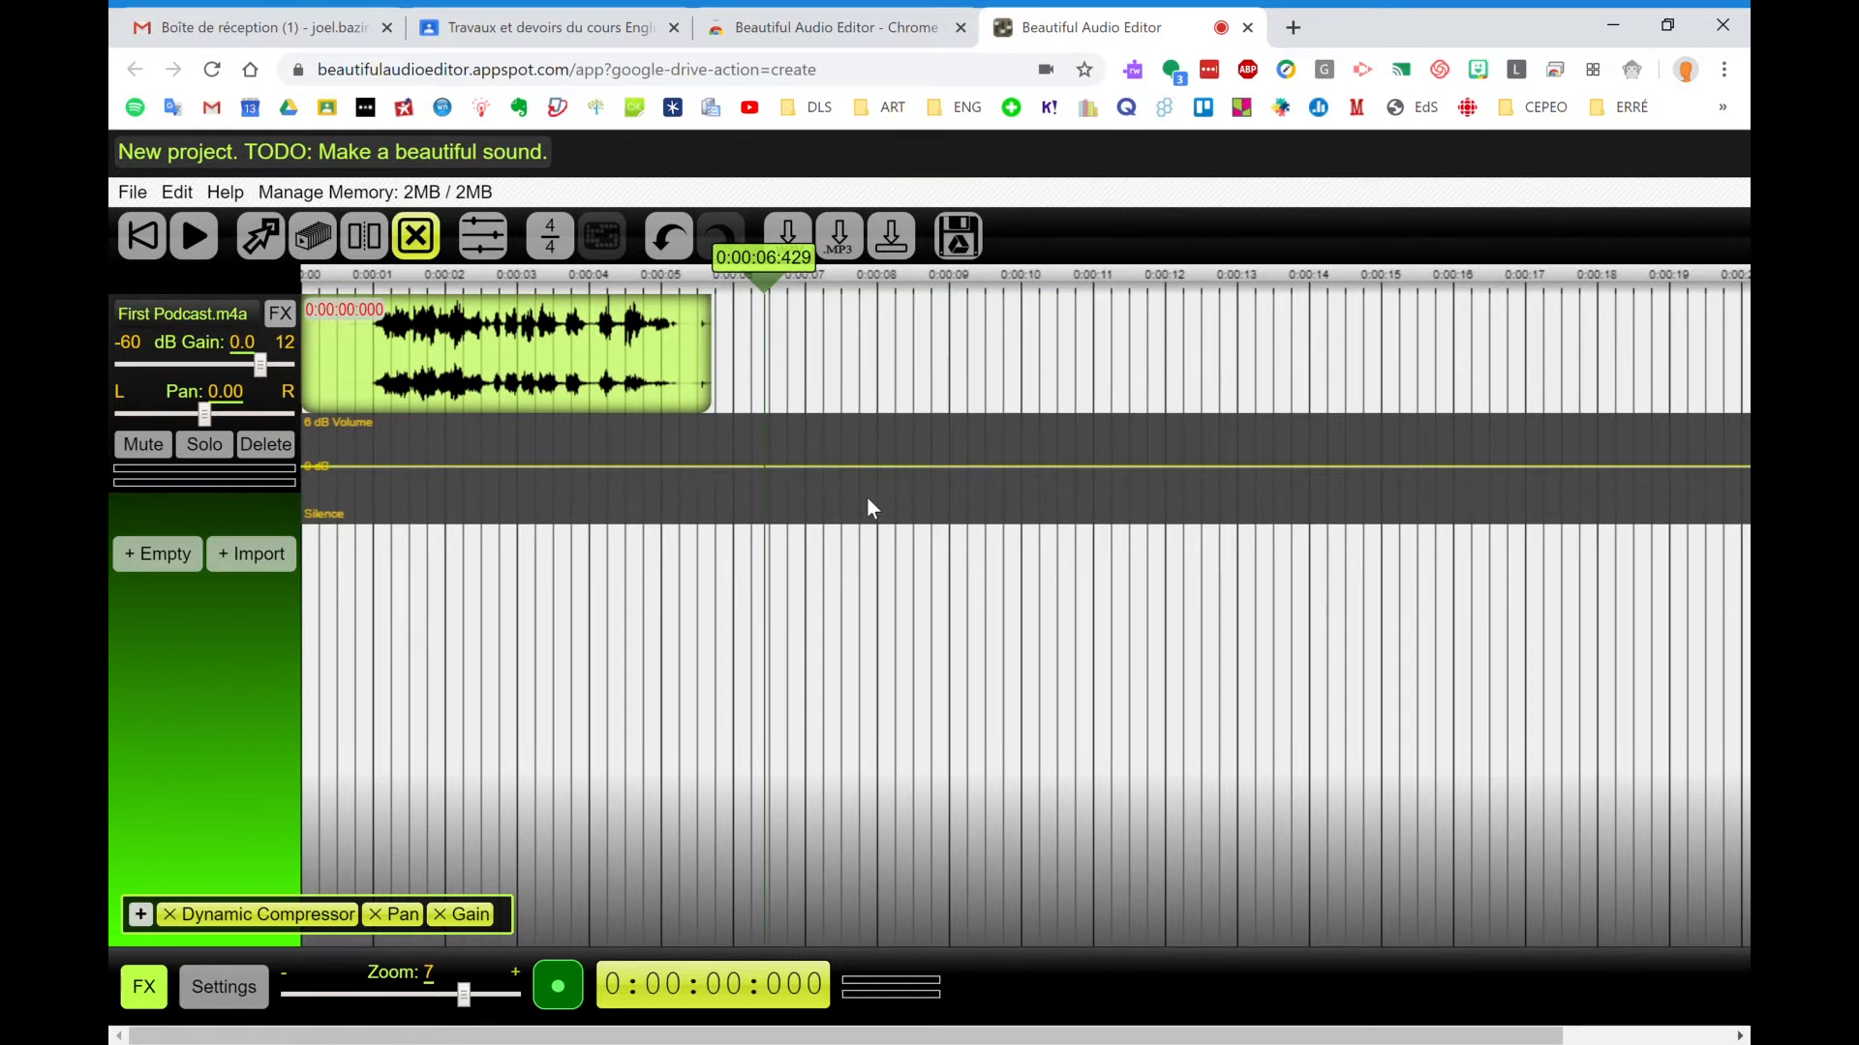
Step: Split the First Podcast section near its end at about 5.4 s and delete the short trailing piece
{"action": "left_click", "coordinate": [374, 240]}
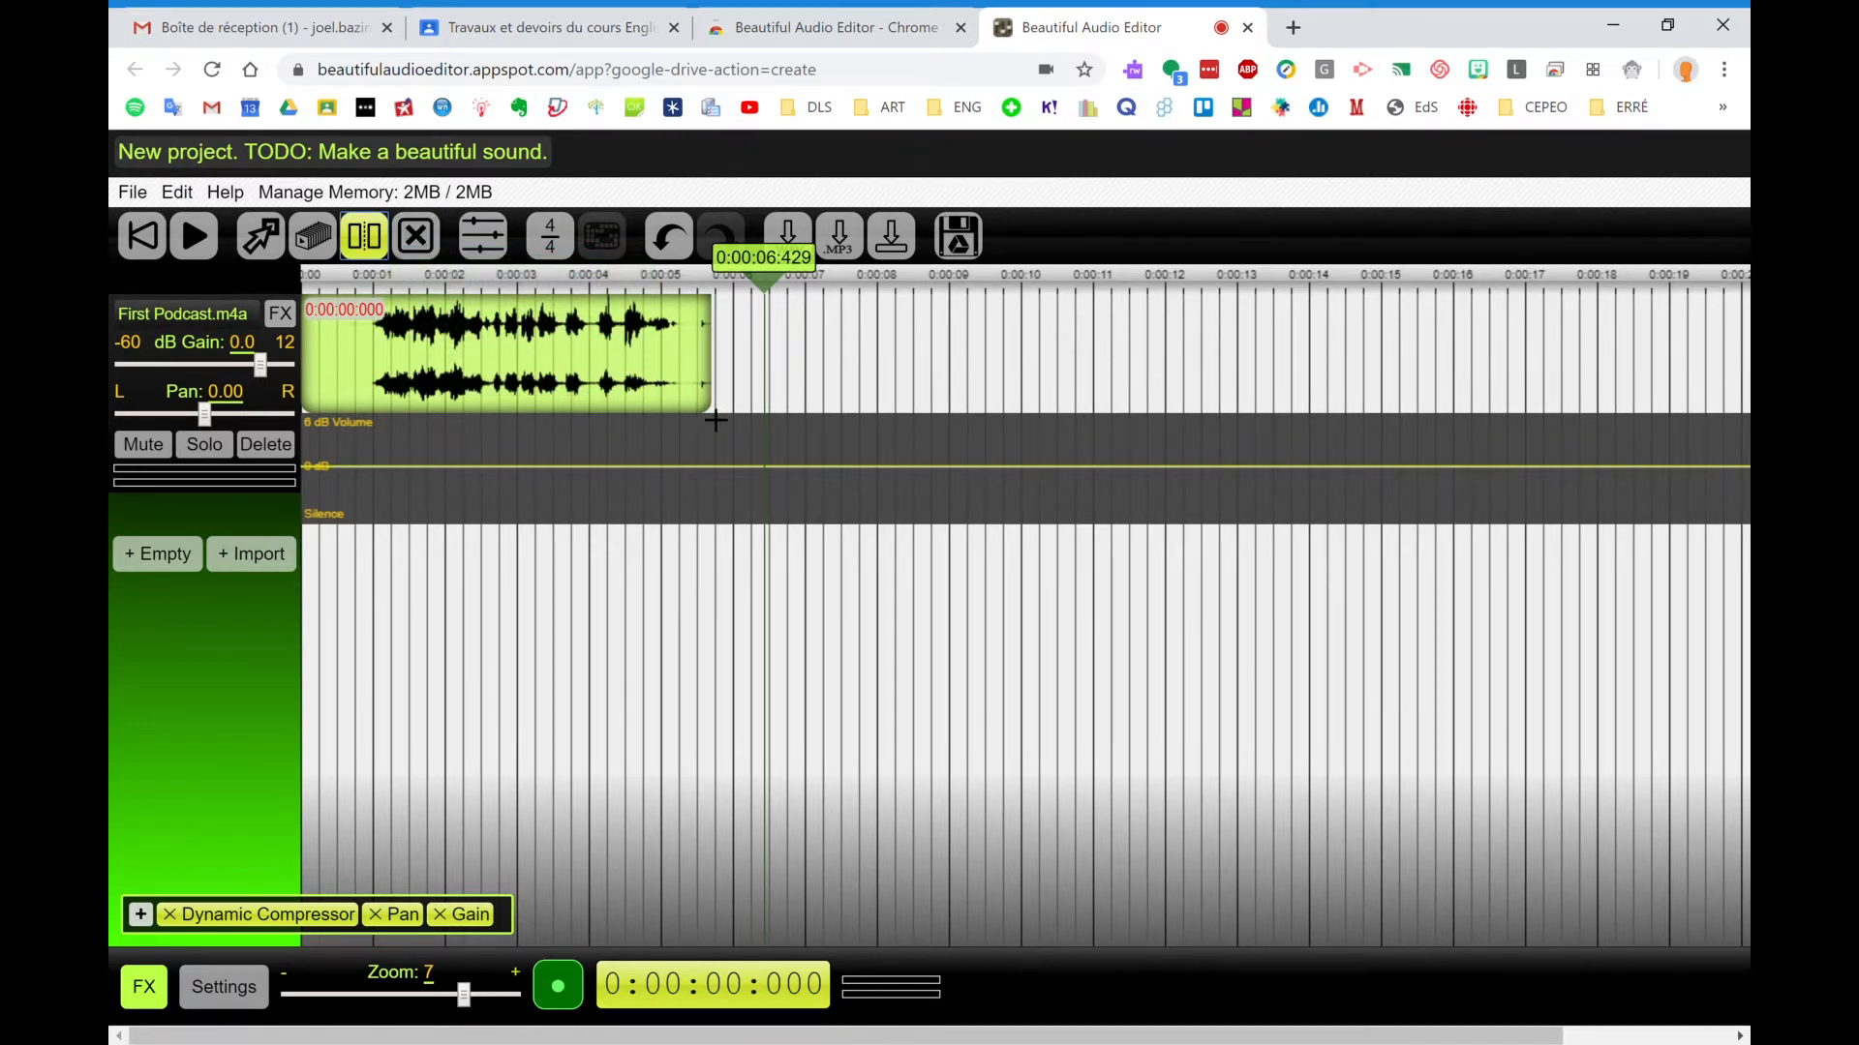
{"action": "left_click", "coordinate": [710, 373]}
{"action": "left_click", "coordinate": [709, 369]}
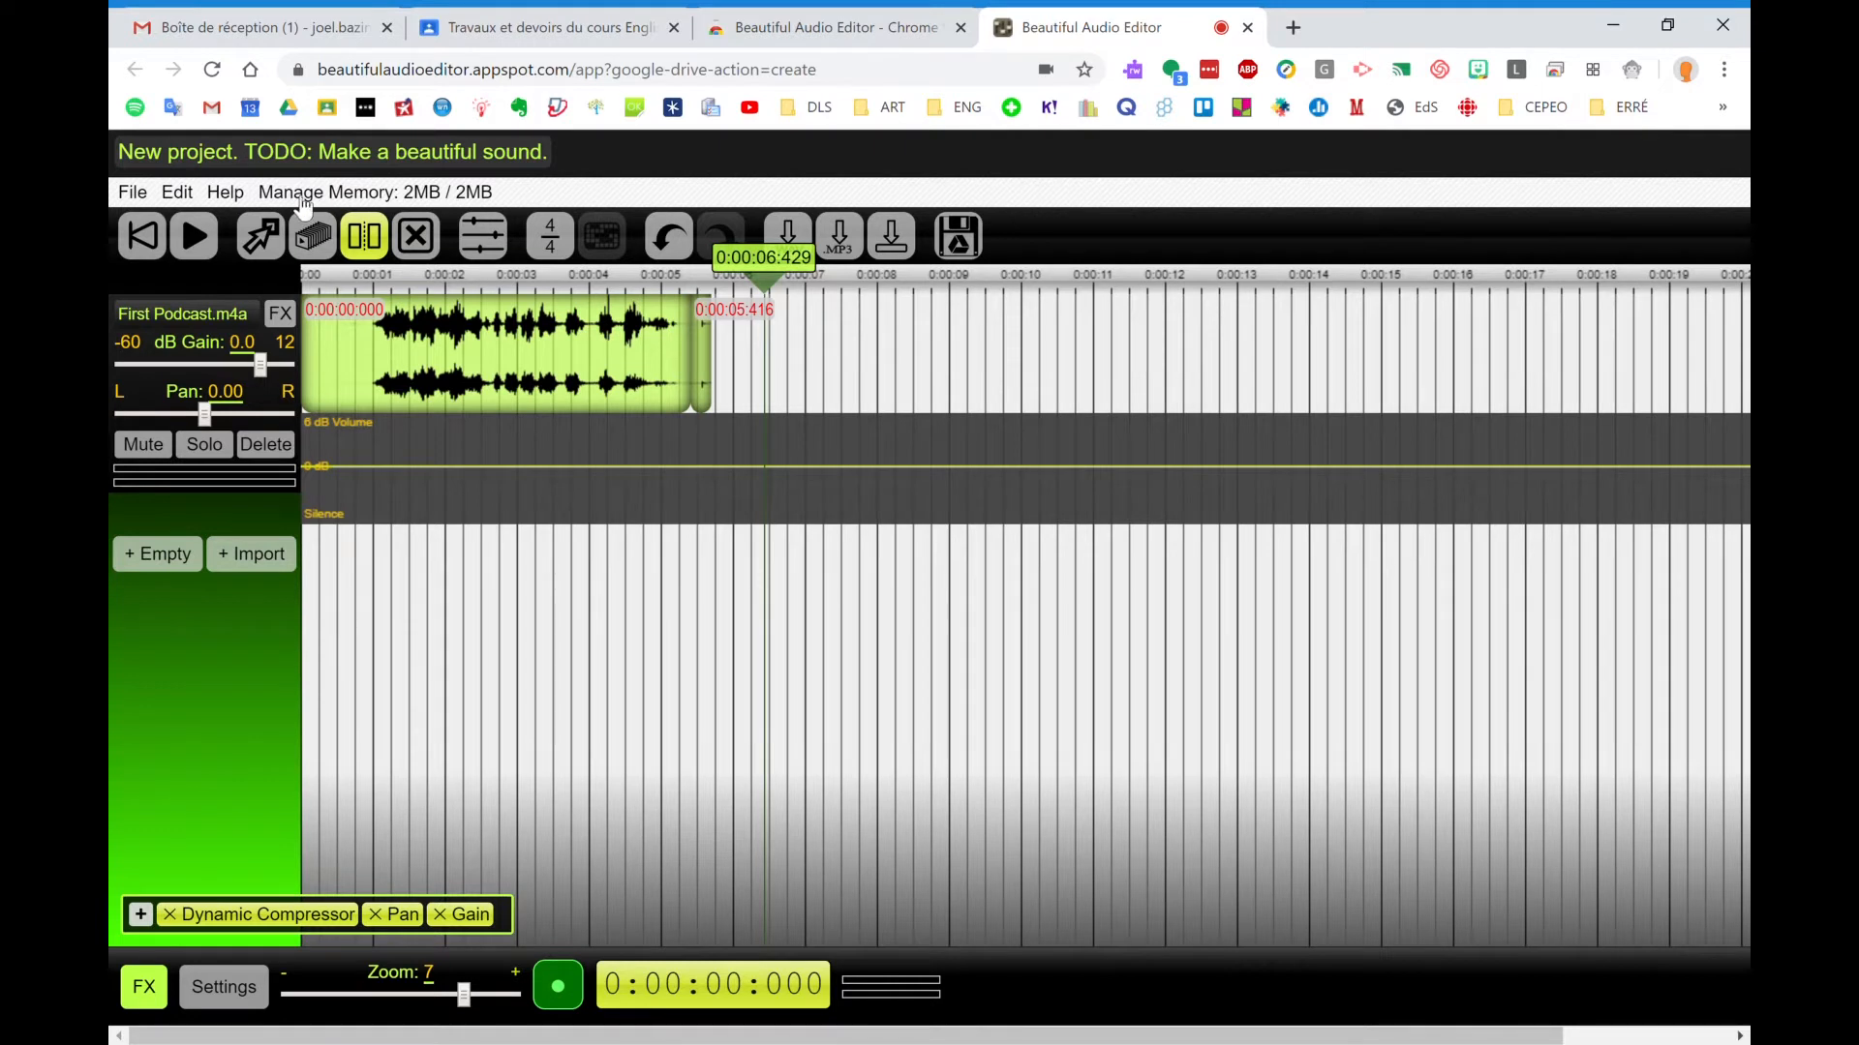
{"action": "left_click", "coordinate": [418, 240]}
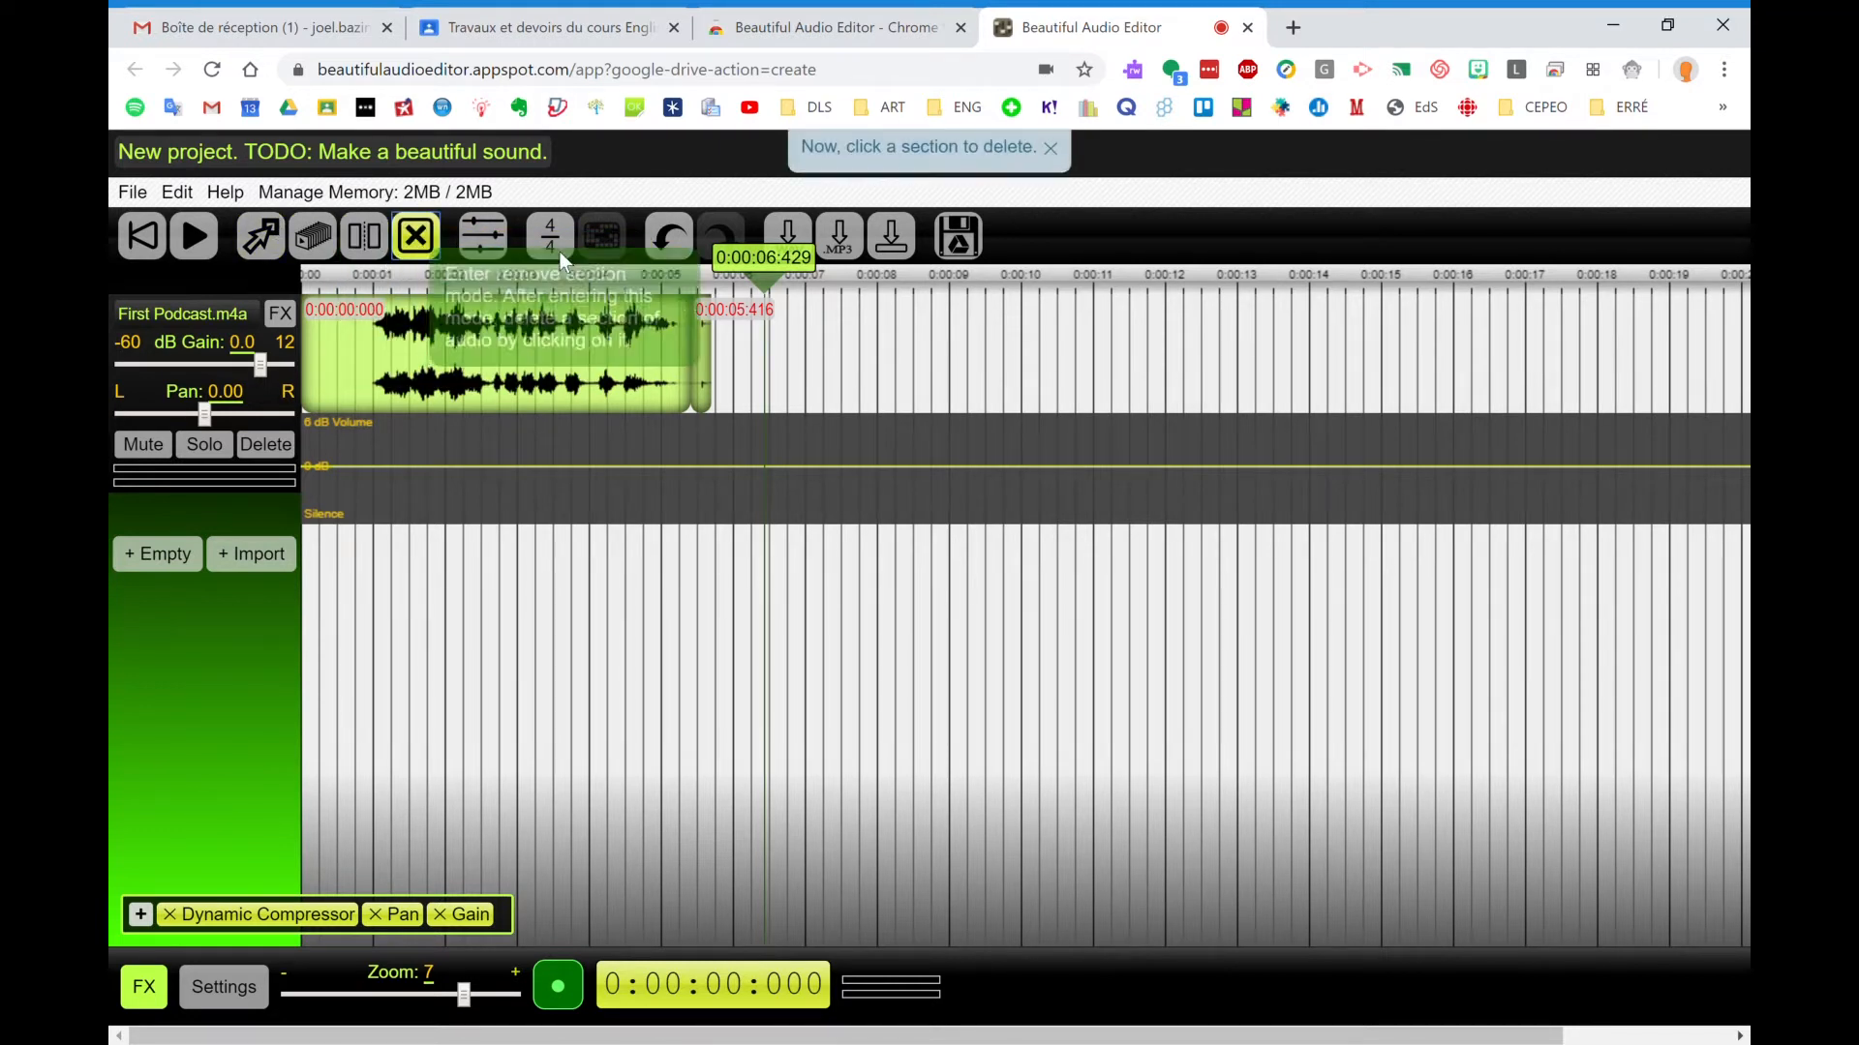
{"action": "left_click", "coordinate": [704, 345]}
{"action": "left_click", "coordinate": [262, 236]}
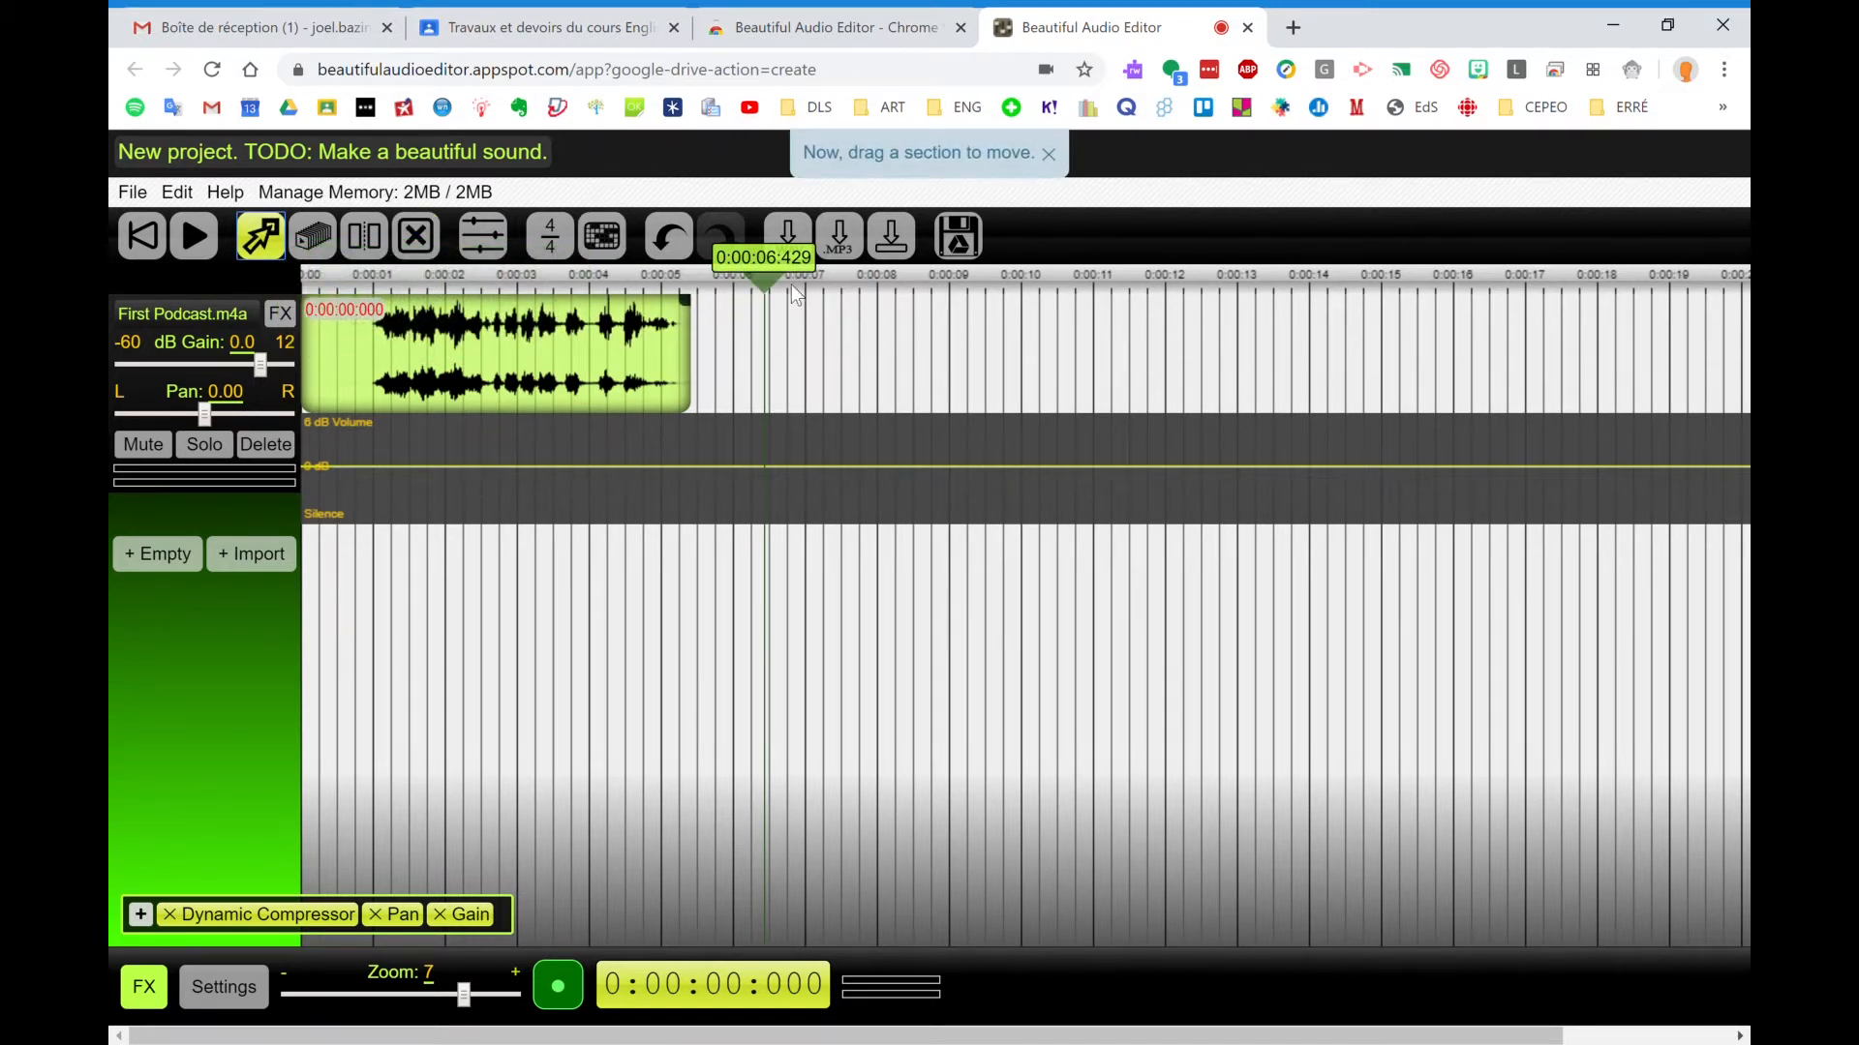
Step: Play back the ending of the trimmed First Podcast section to check the cut
{"action": "left_click_drag", "start_coordinate": [774, 291], "coordinate": [623, 287]}
{"action": "left_click", "coordinate": [194, 238]}
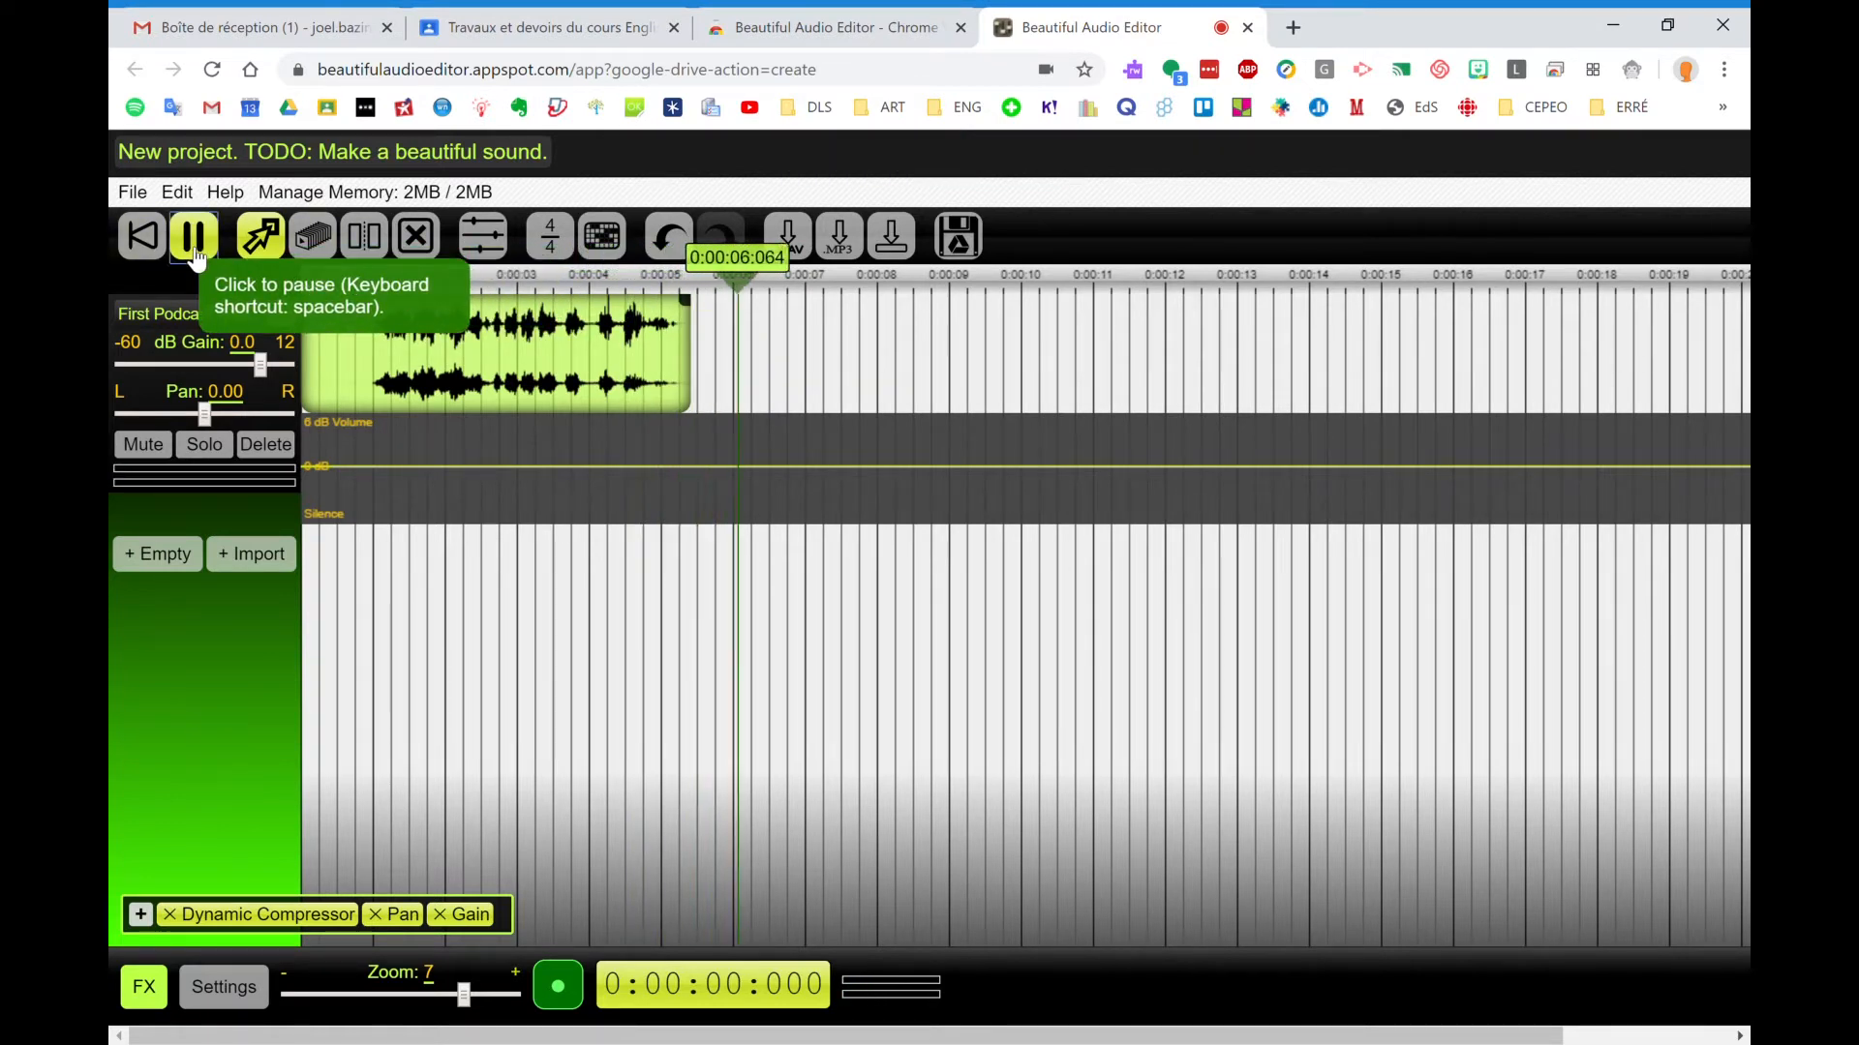
{"action": "left_click", "coordinate": [194, 237]}
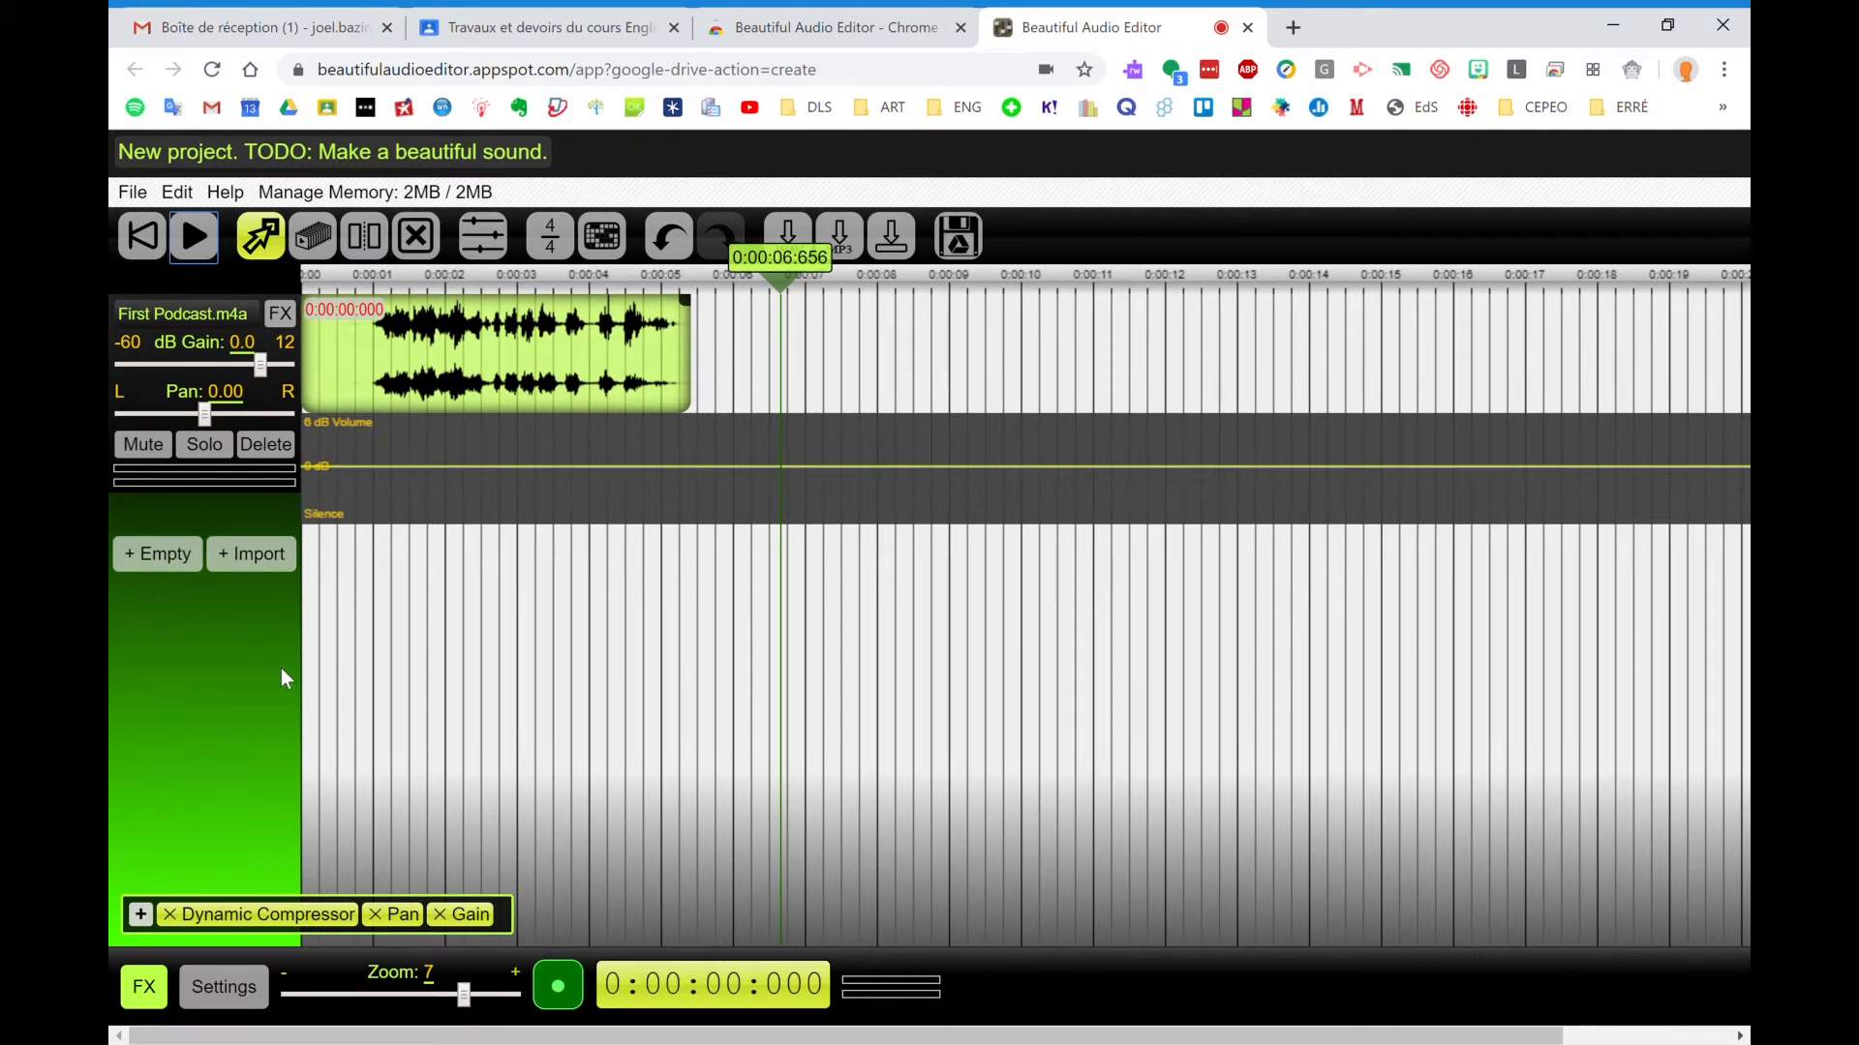
Step: Import the airwav MP3 song from the Sound recordings folder as a second track
{"action": "left_click", "coordinate": [167, 578]}
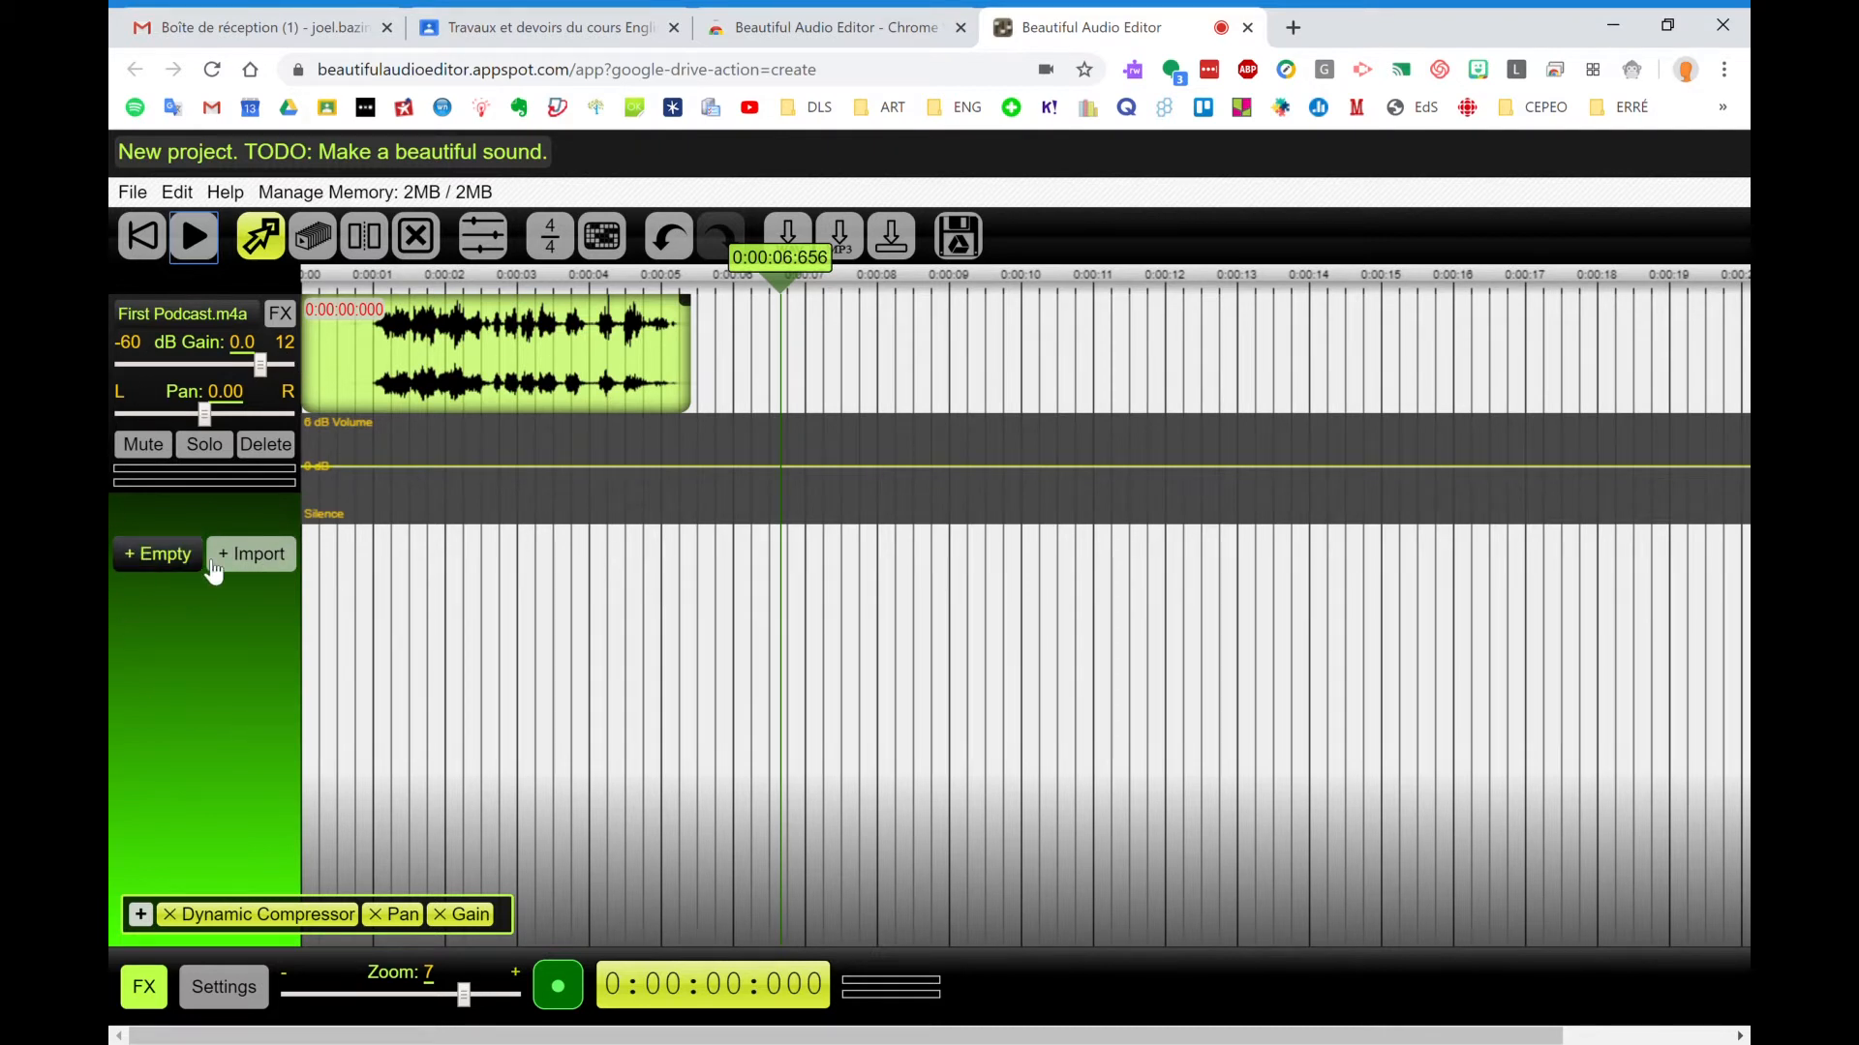
{"action": "left_click", "coordinate": [254, 562]}
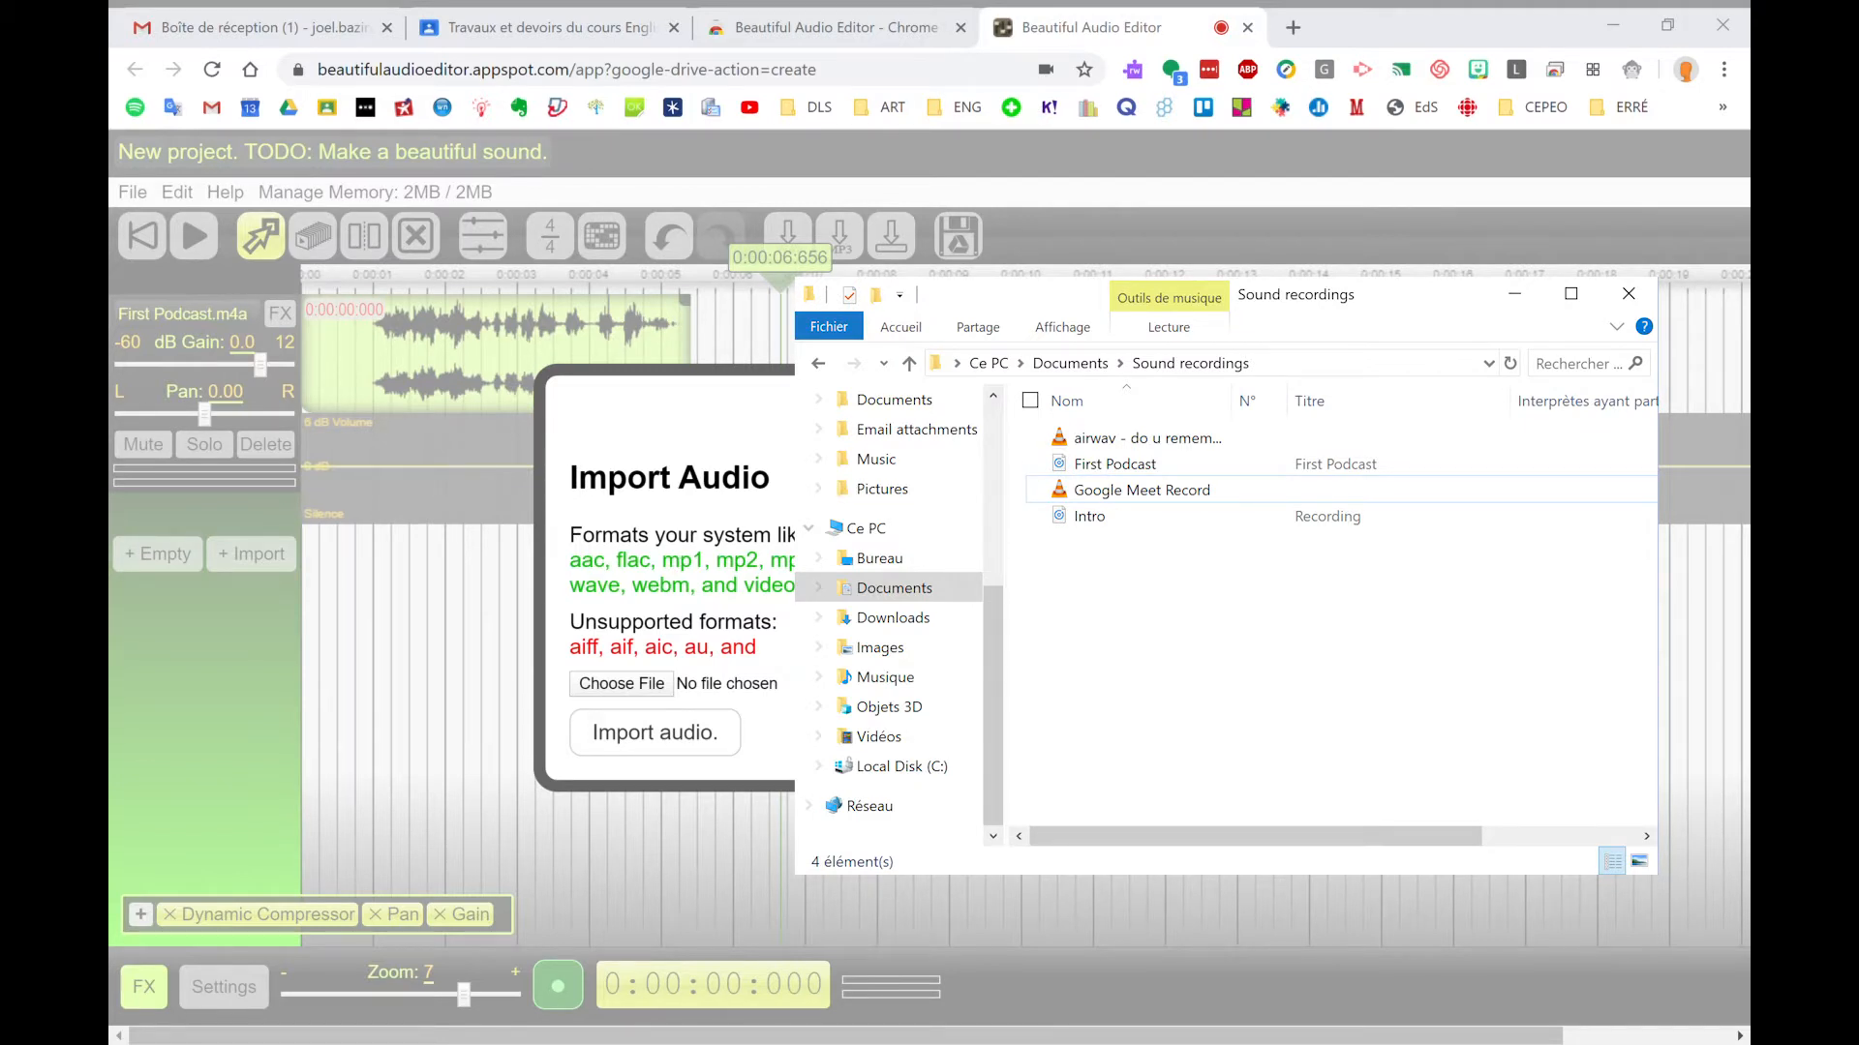
{"action": "left_click_drag", "start_coordinate": [1147, 439], "coordinate": [652, 688]}
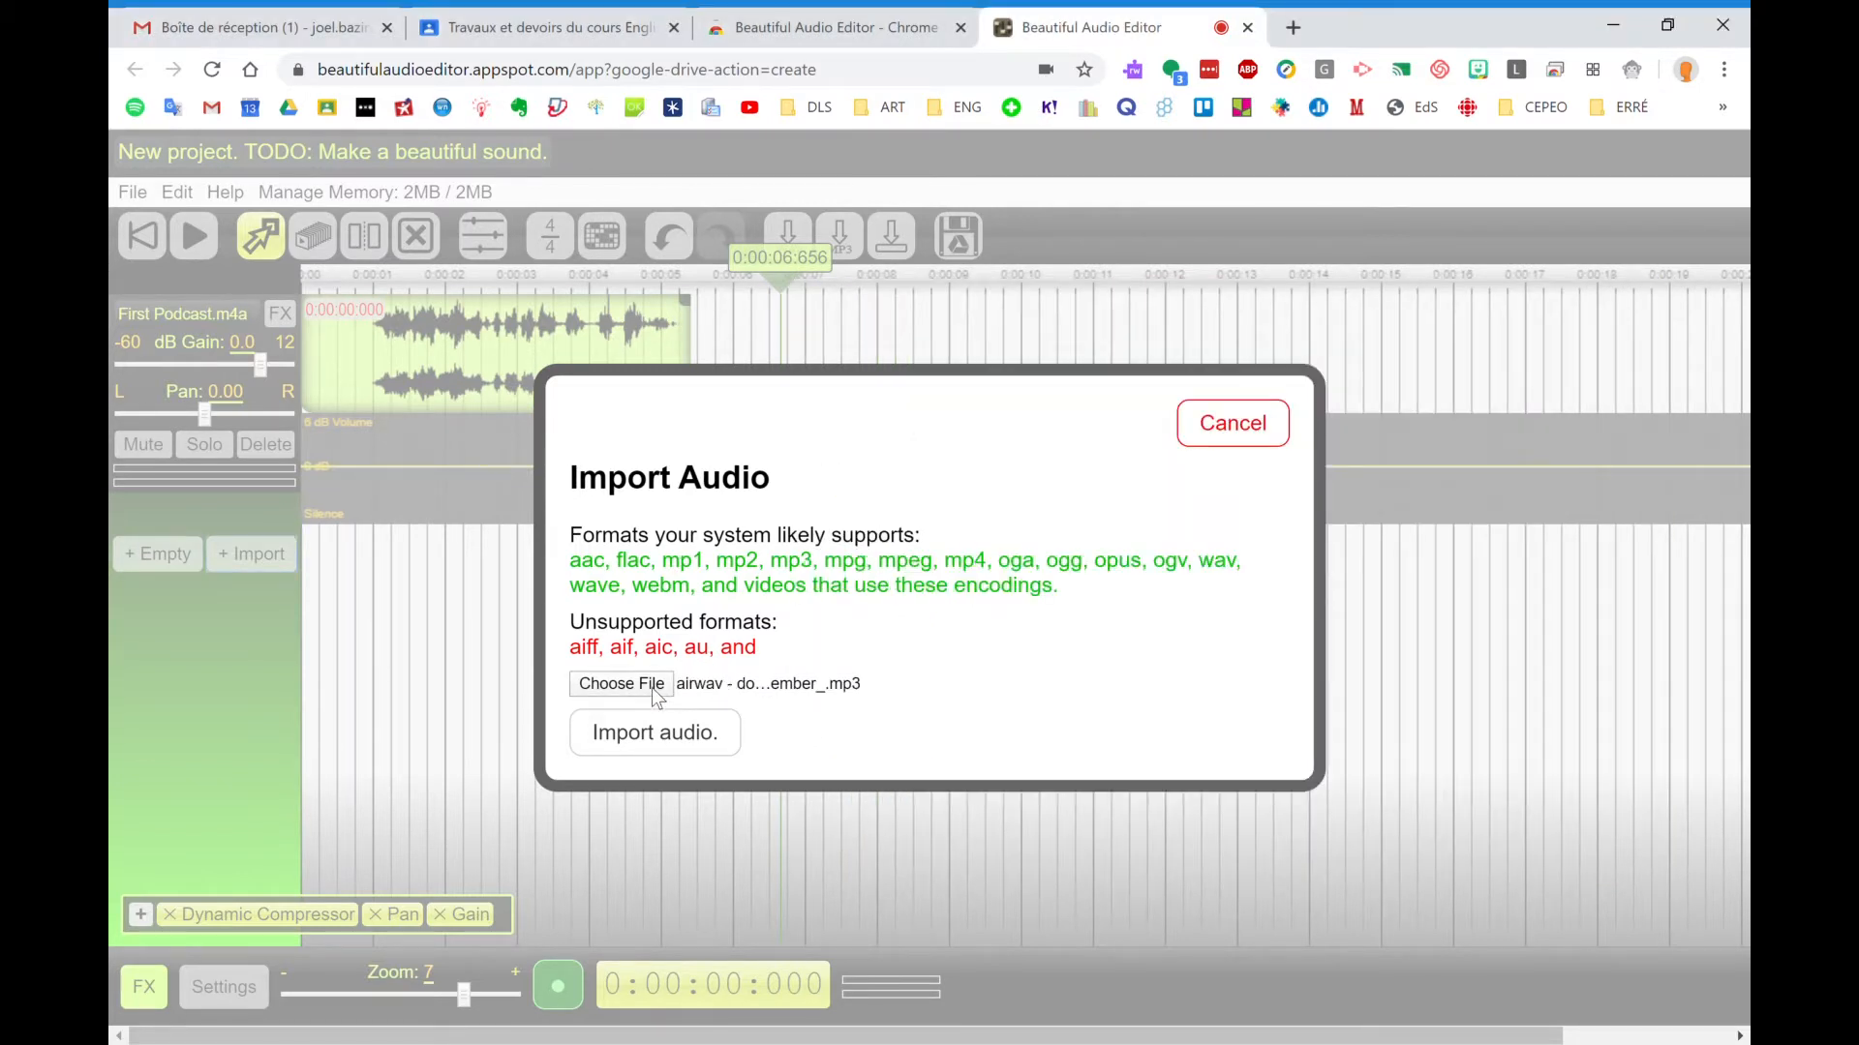
{"action": "left_click", "coordinate": [703, 743]}
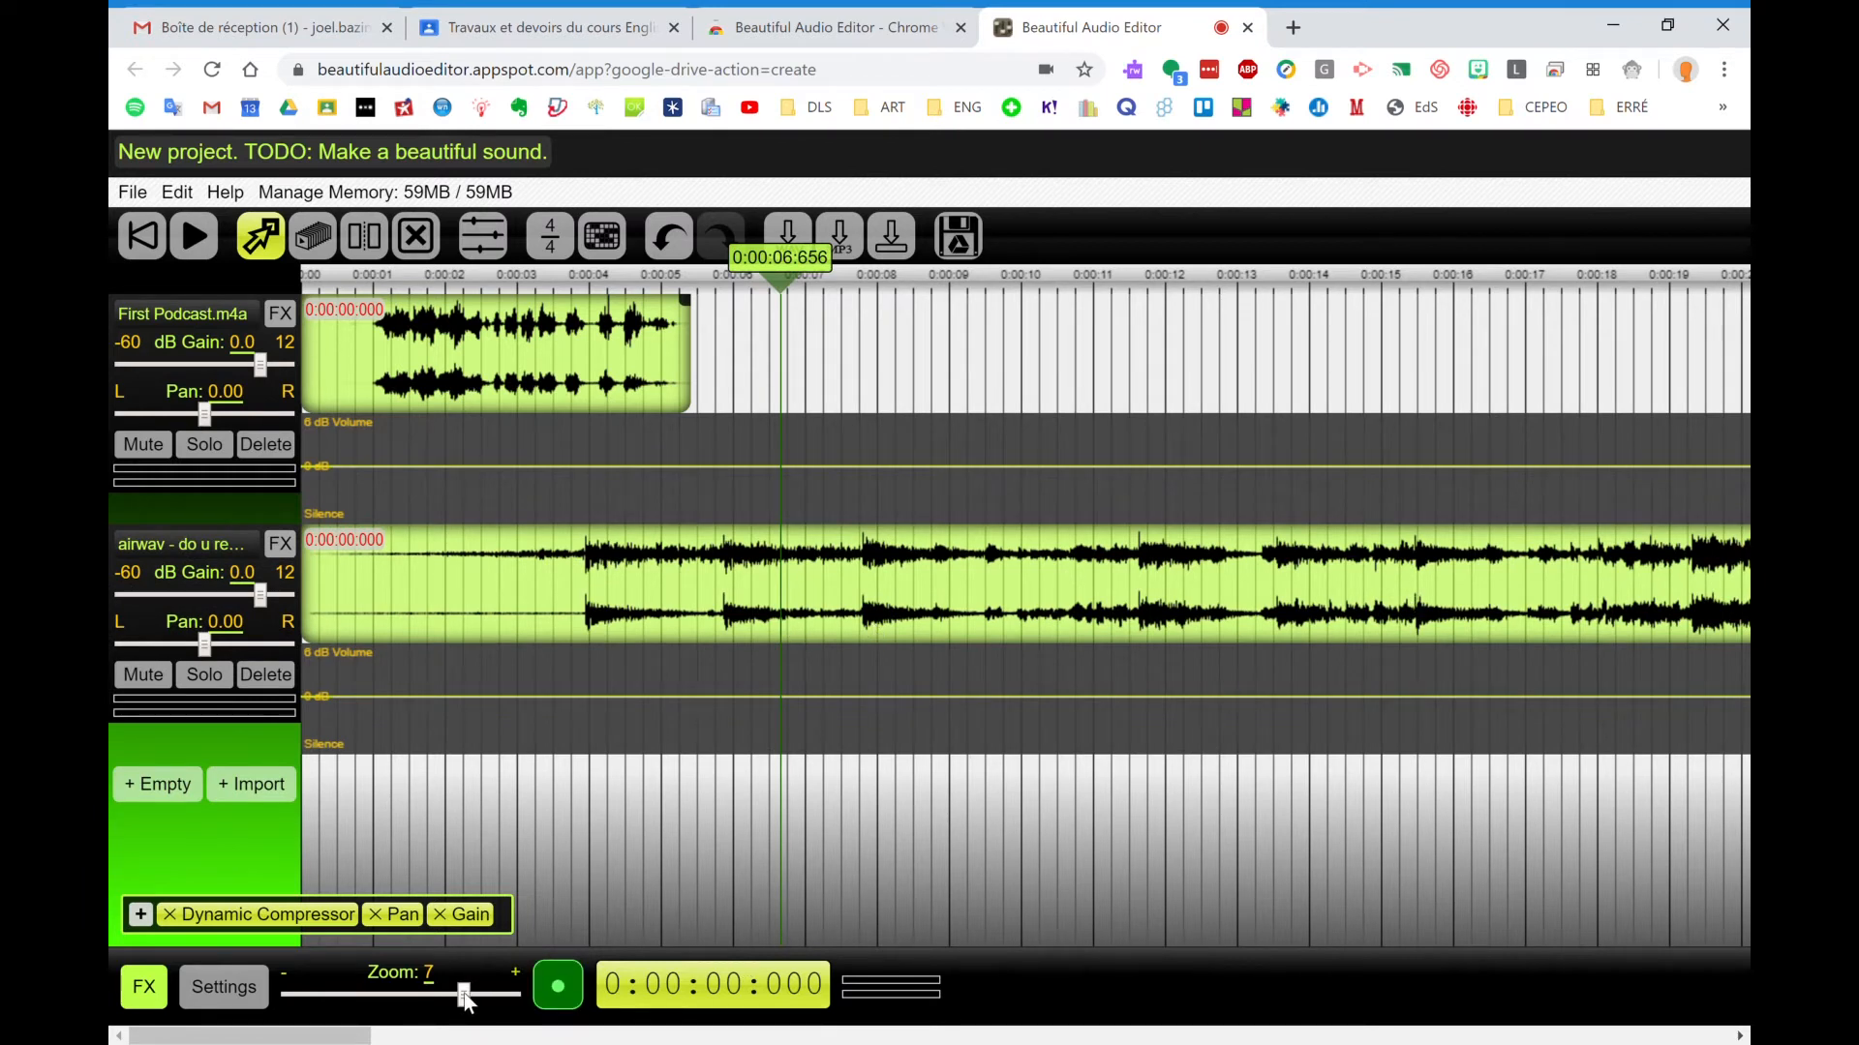
Step: Set the timeline zoom to 4 and listen to the airwav song from about 31 s to 40 s
{"action": "left_click_drag", "start_coordinate": [463, 994], "coordinate": [389, 995]}
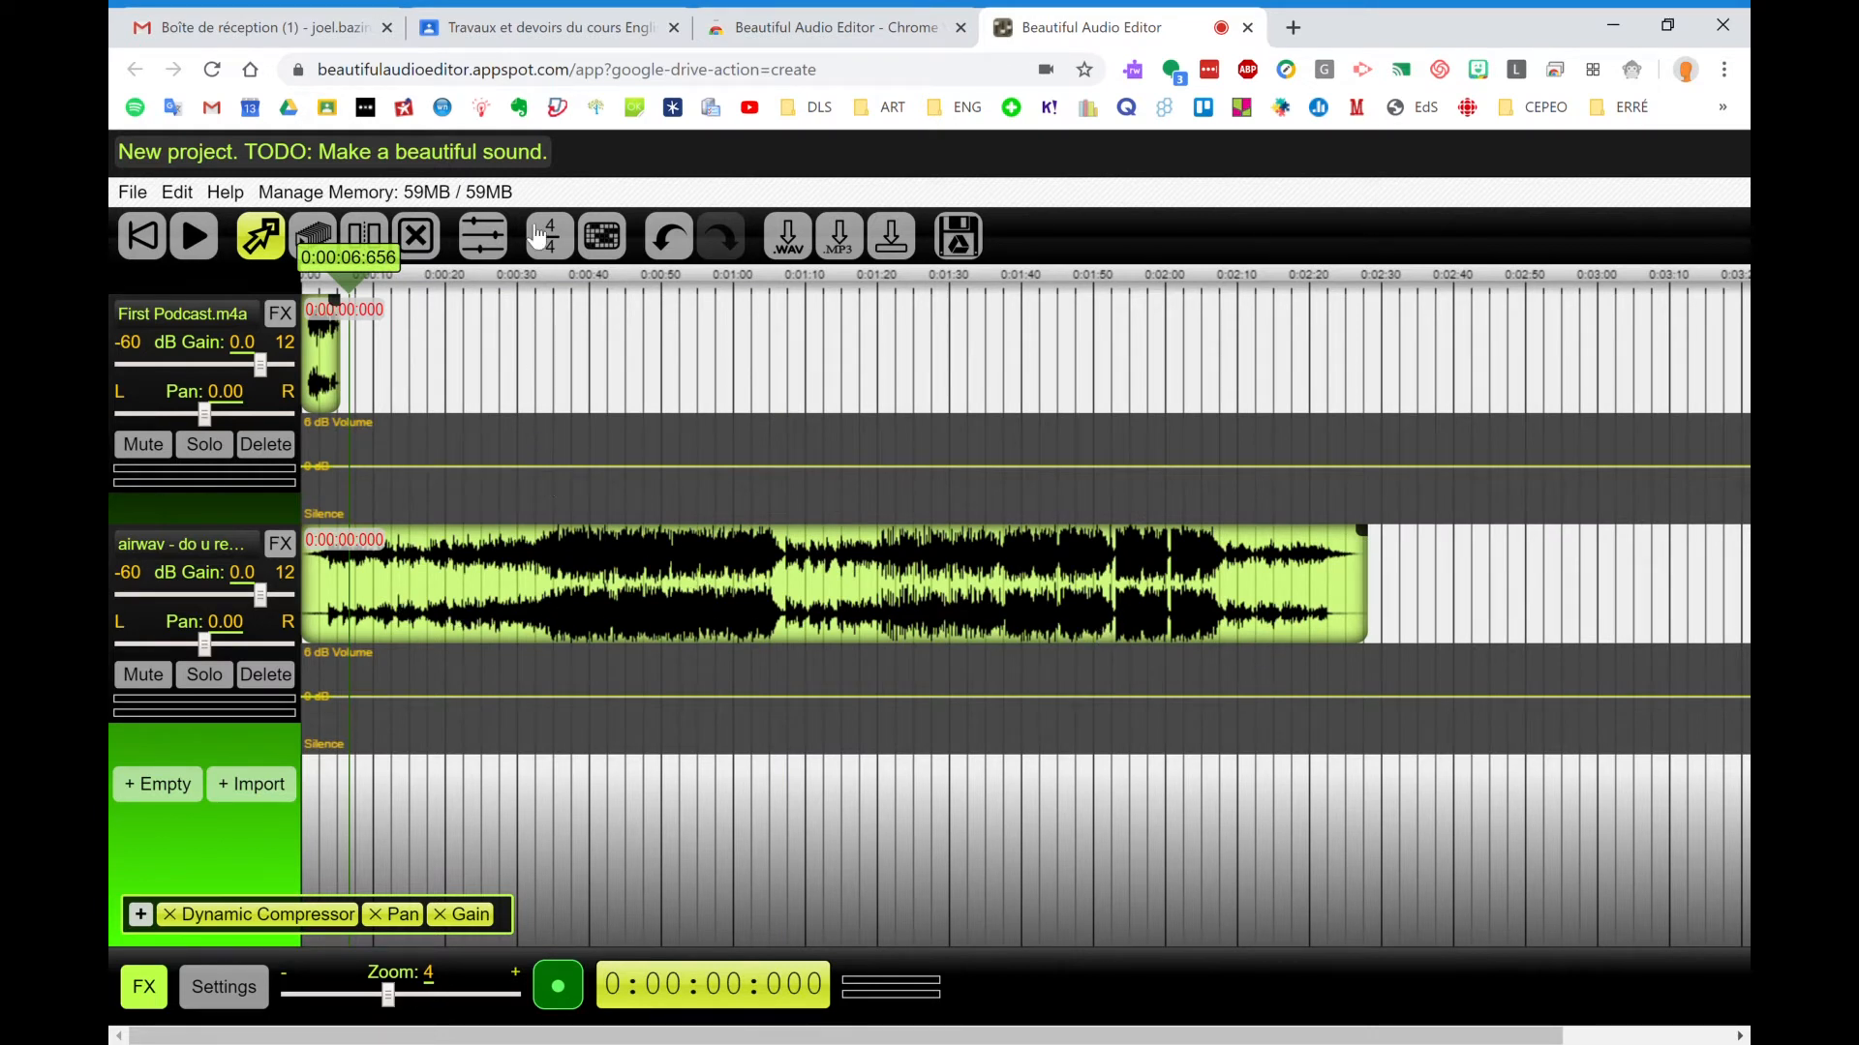
{"action": "left_click", "coordinate": [550, 275]}
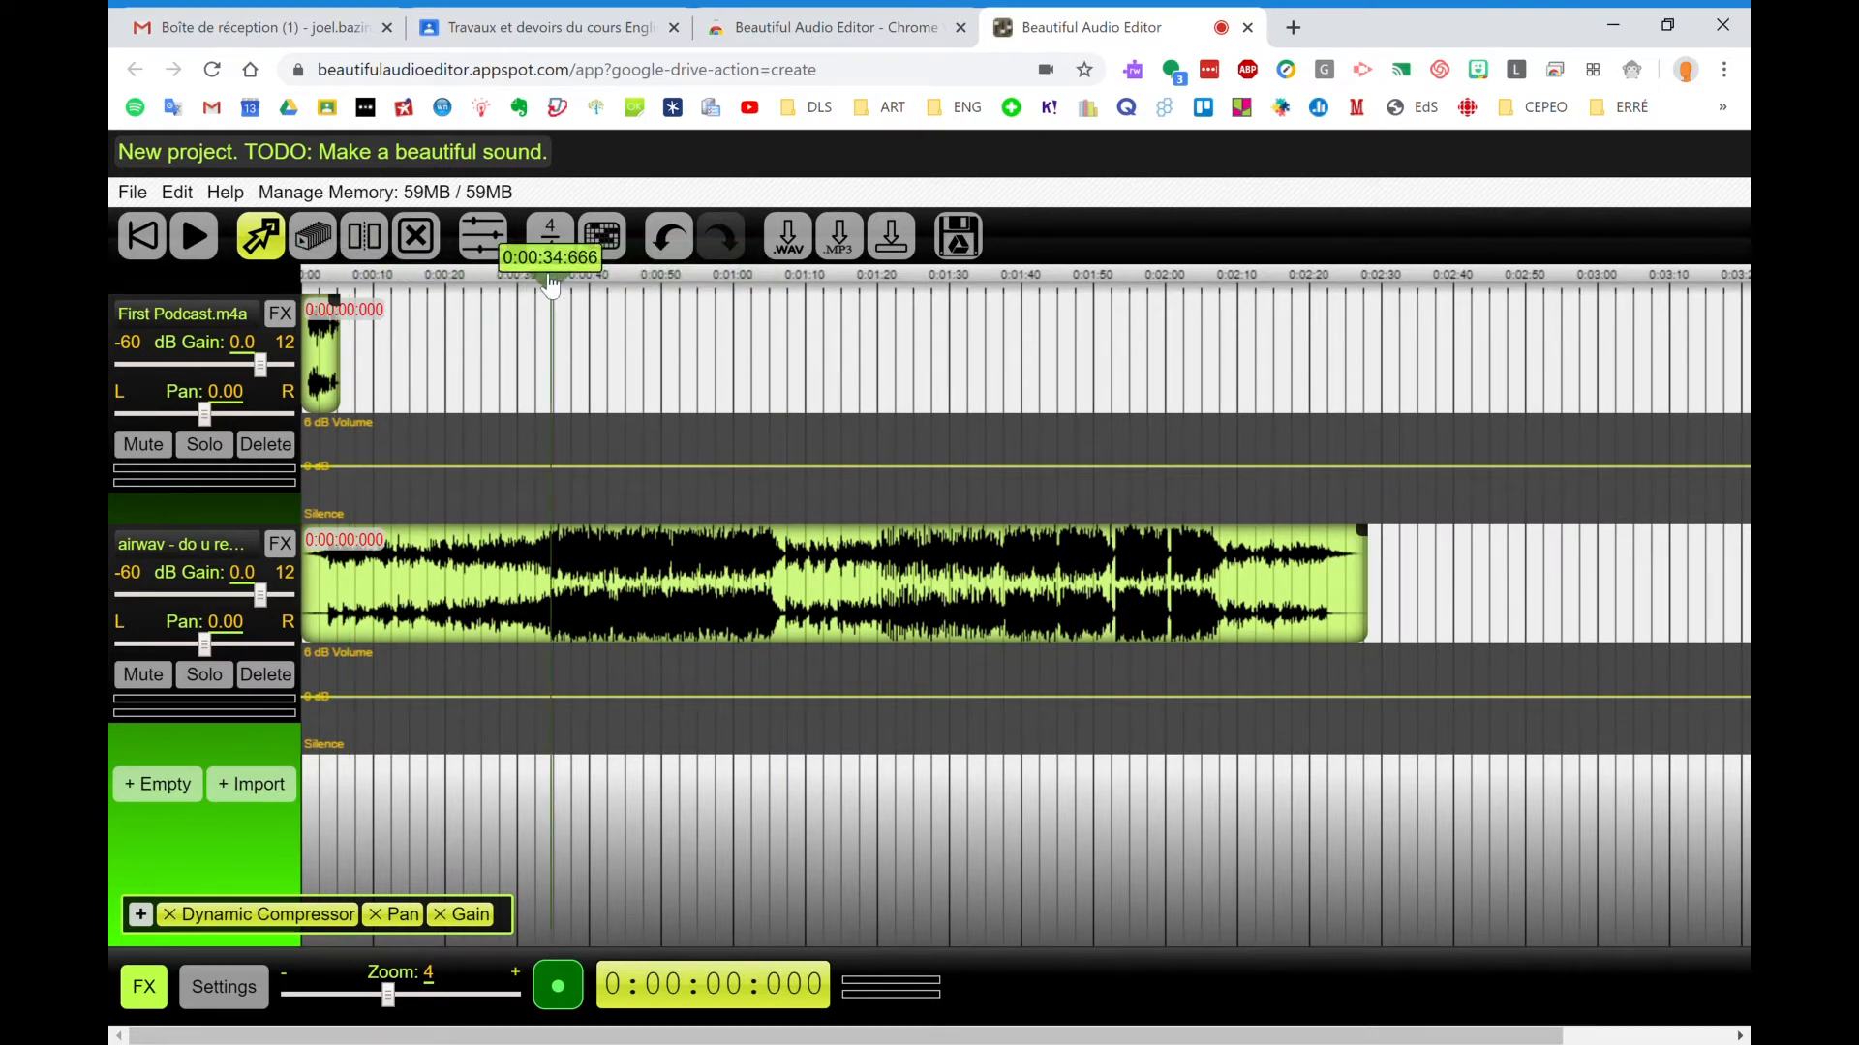
{"action": "left_click_drag", "start_coordinate": [552, 281], "coordinate": [523, 282]}
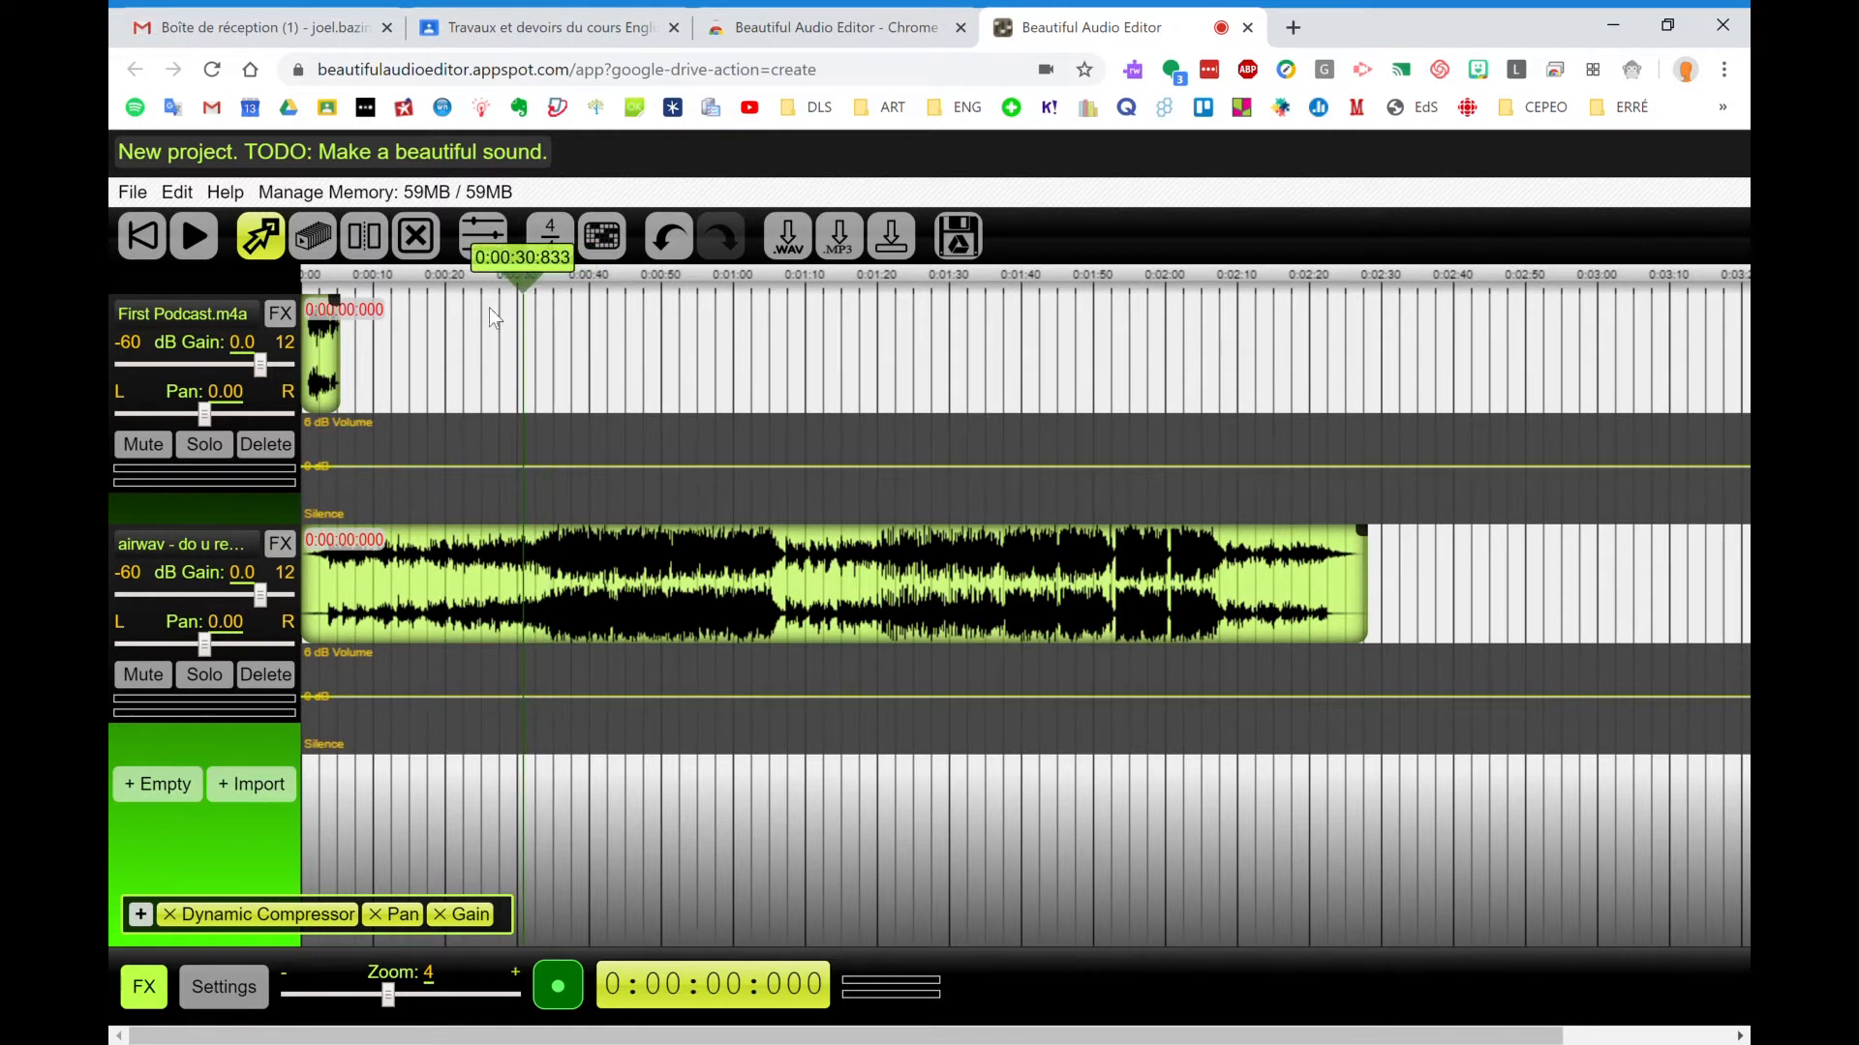
{"action": "left_click", "coordinate": [213, 249]}
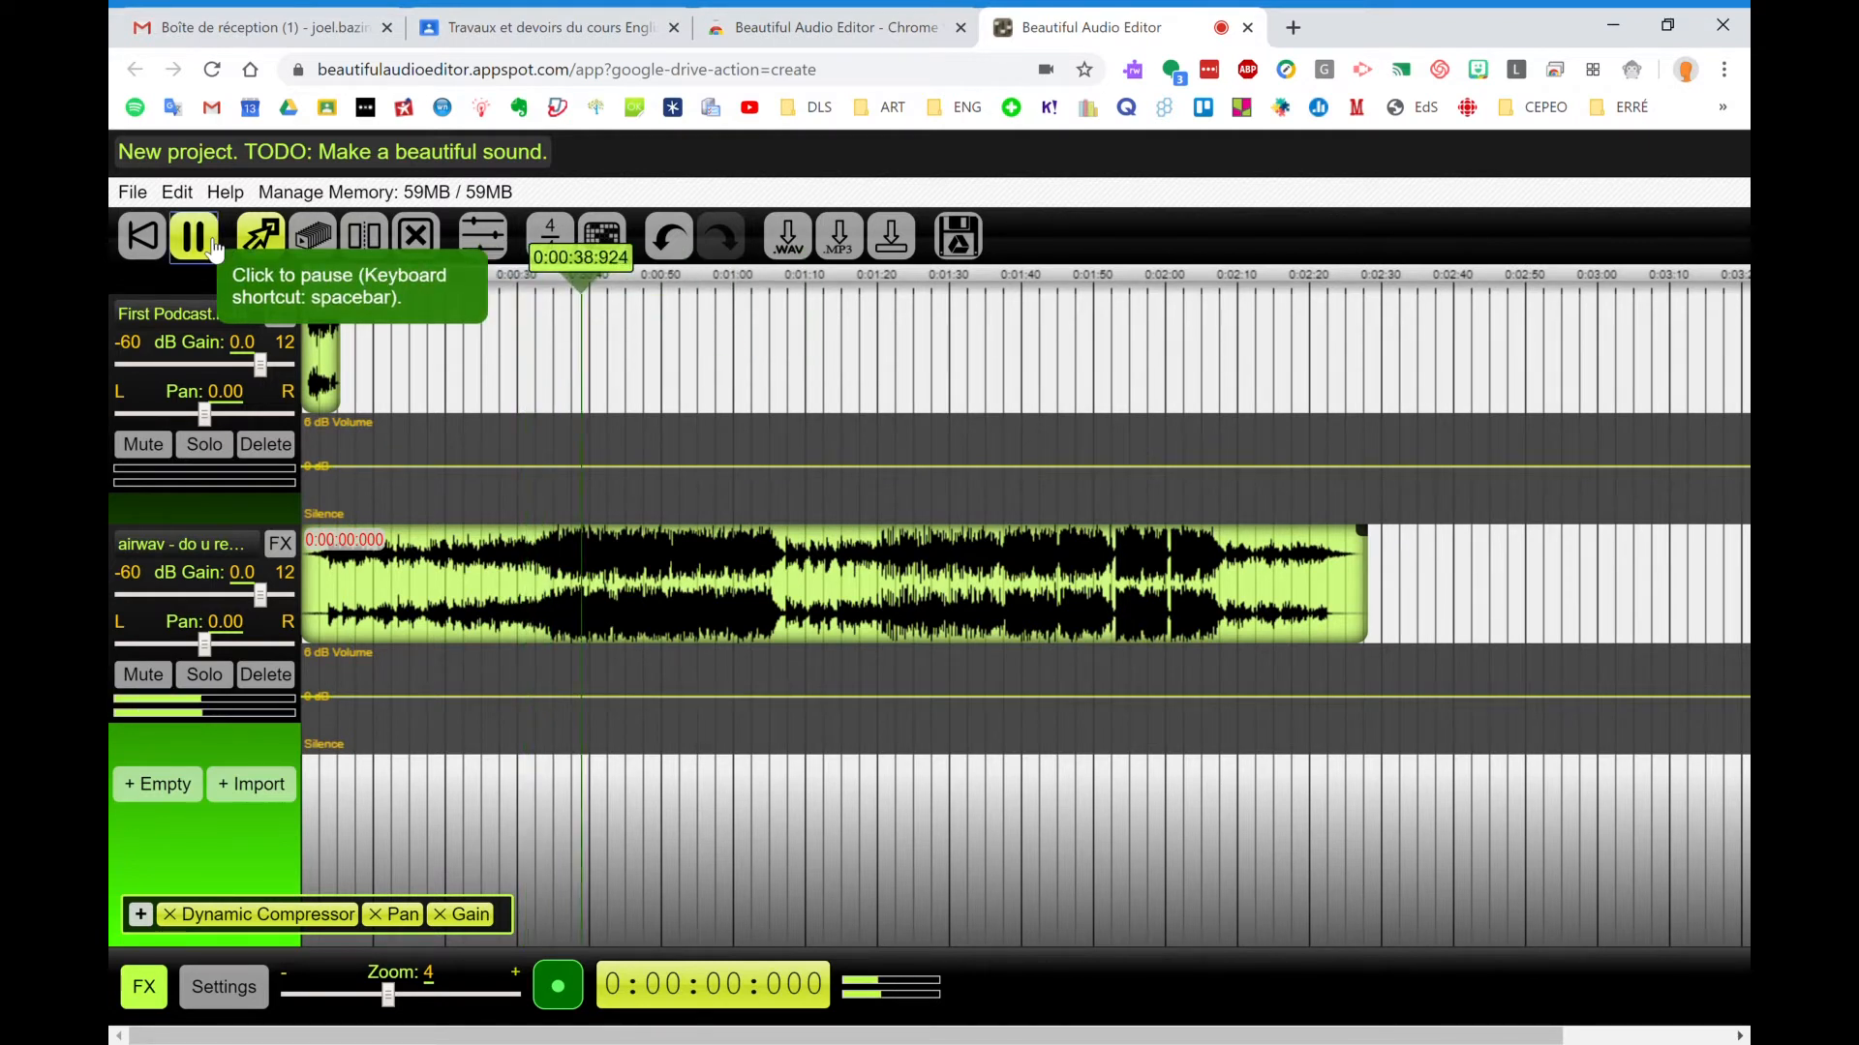
{"action": "left_click", "coordinate": [194, 236]}
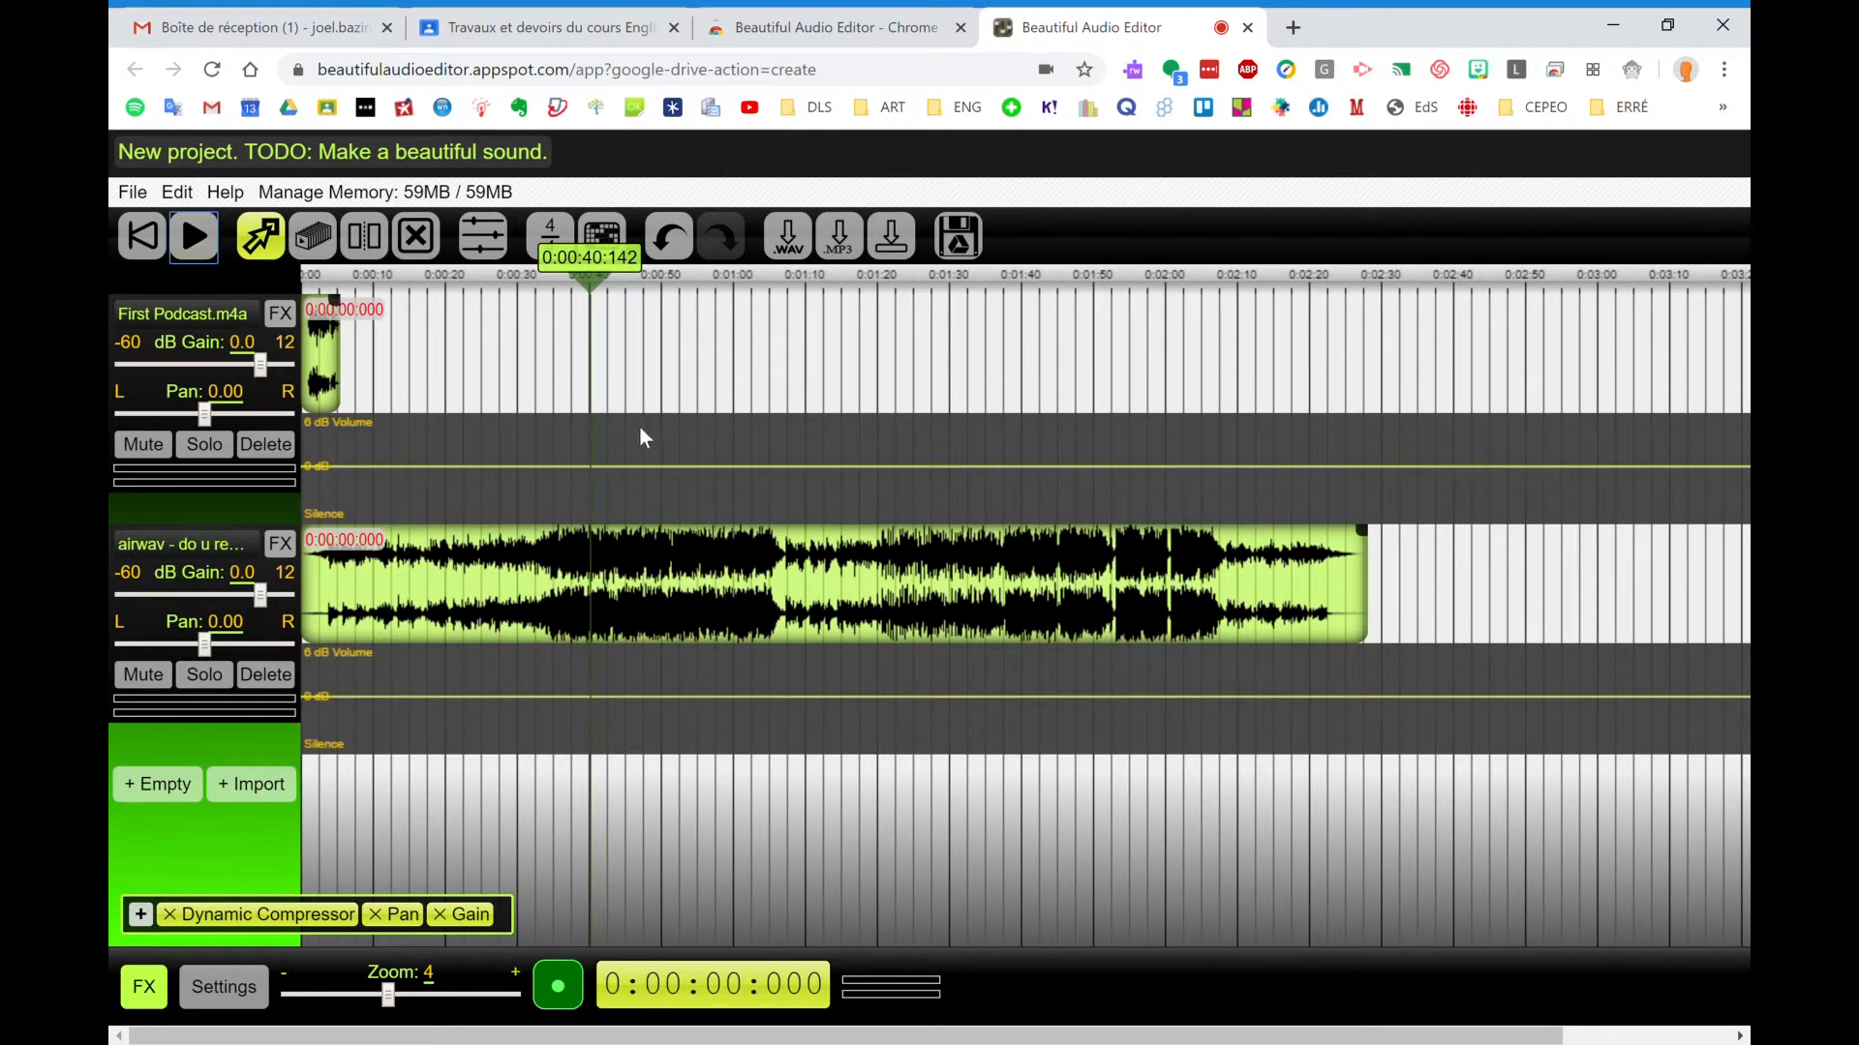
Step: Split the airwav song at about 32.8 s and 43 s, and delete the sections before and after that excerpt
{"action": "left_click", "coordinate": [364, 236]}
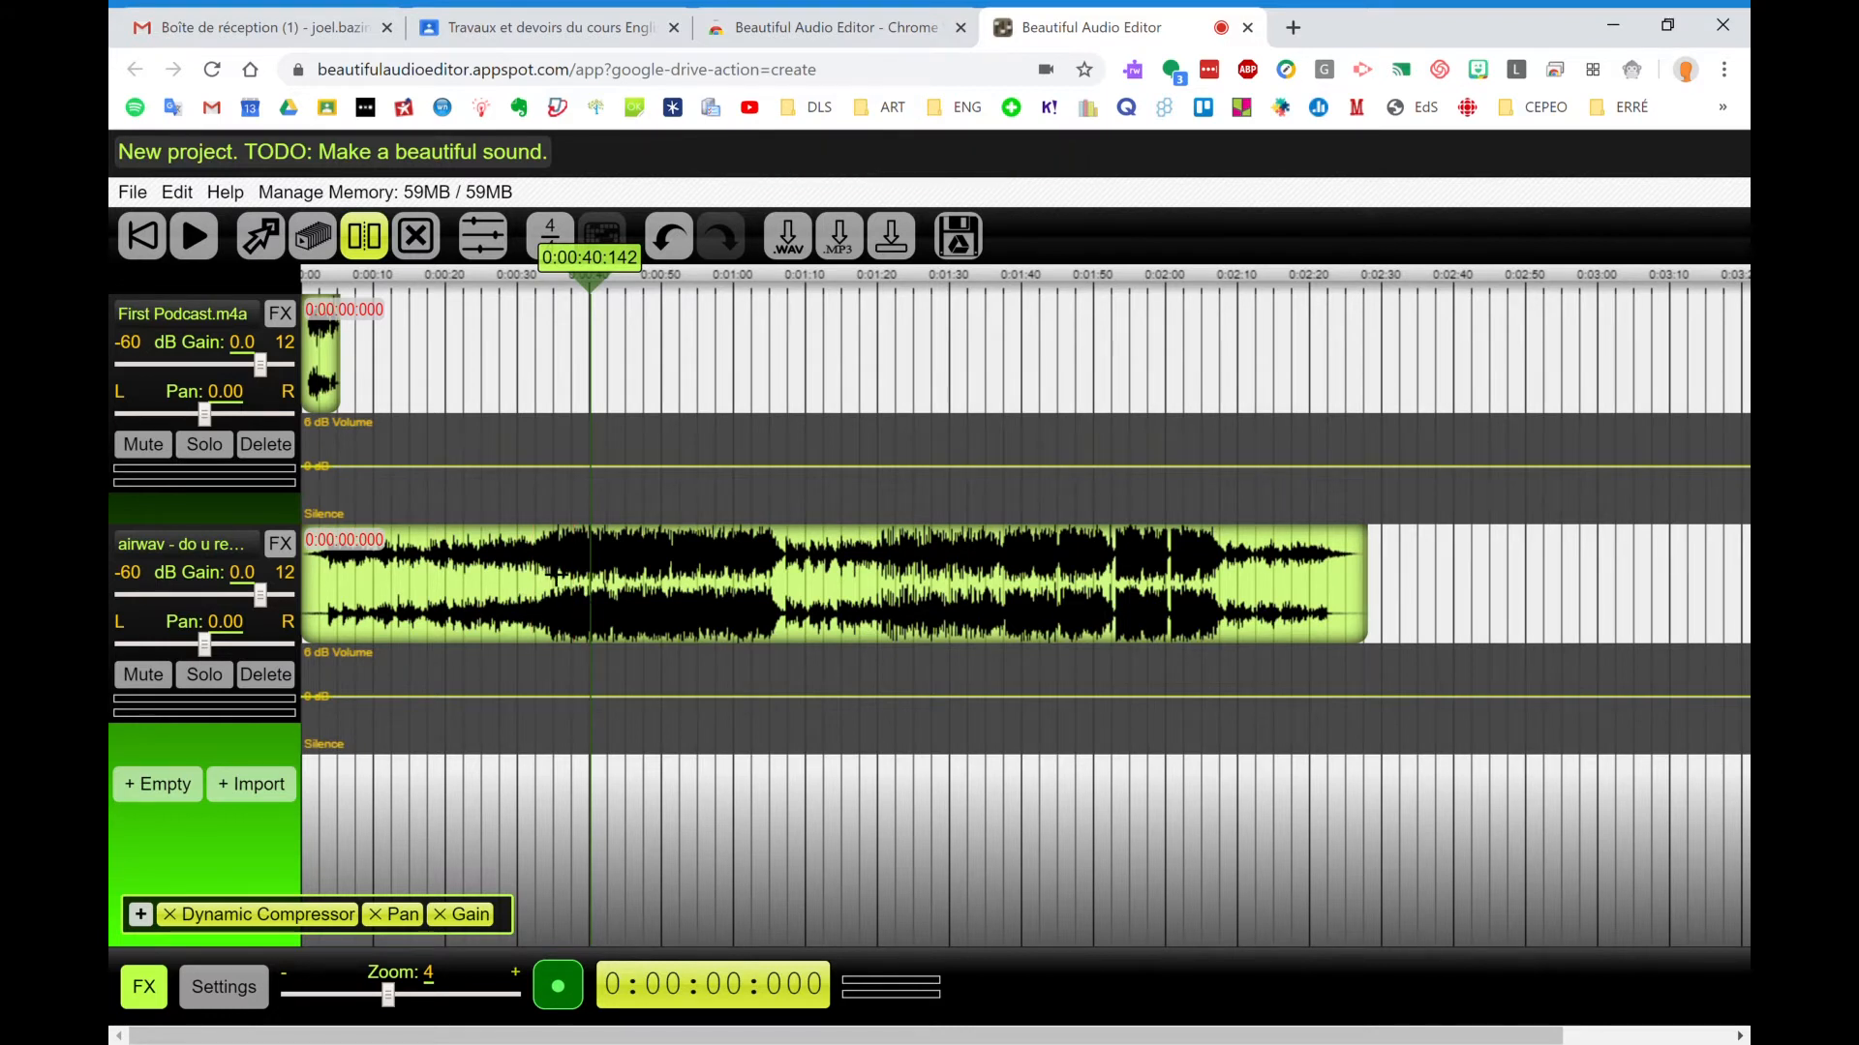
{"action": "left_click", "coordinate": [538, 576]}
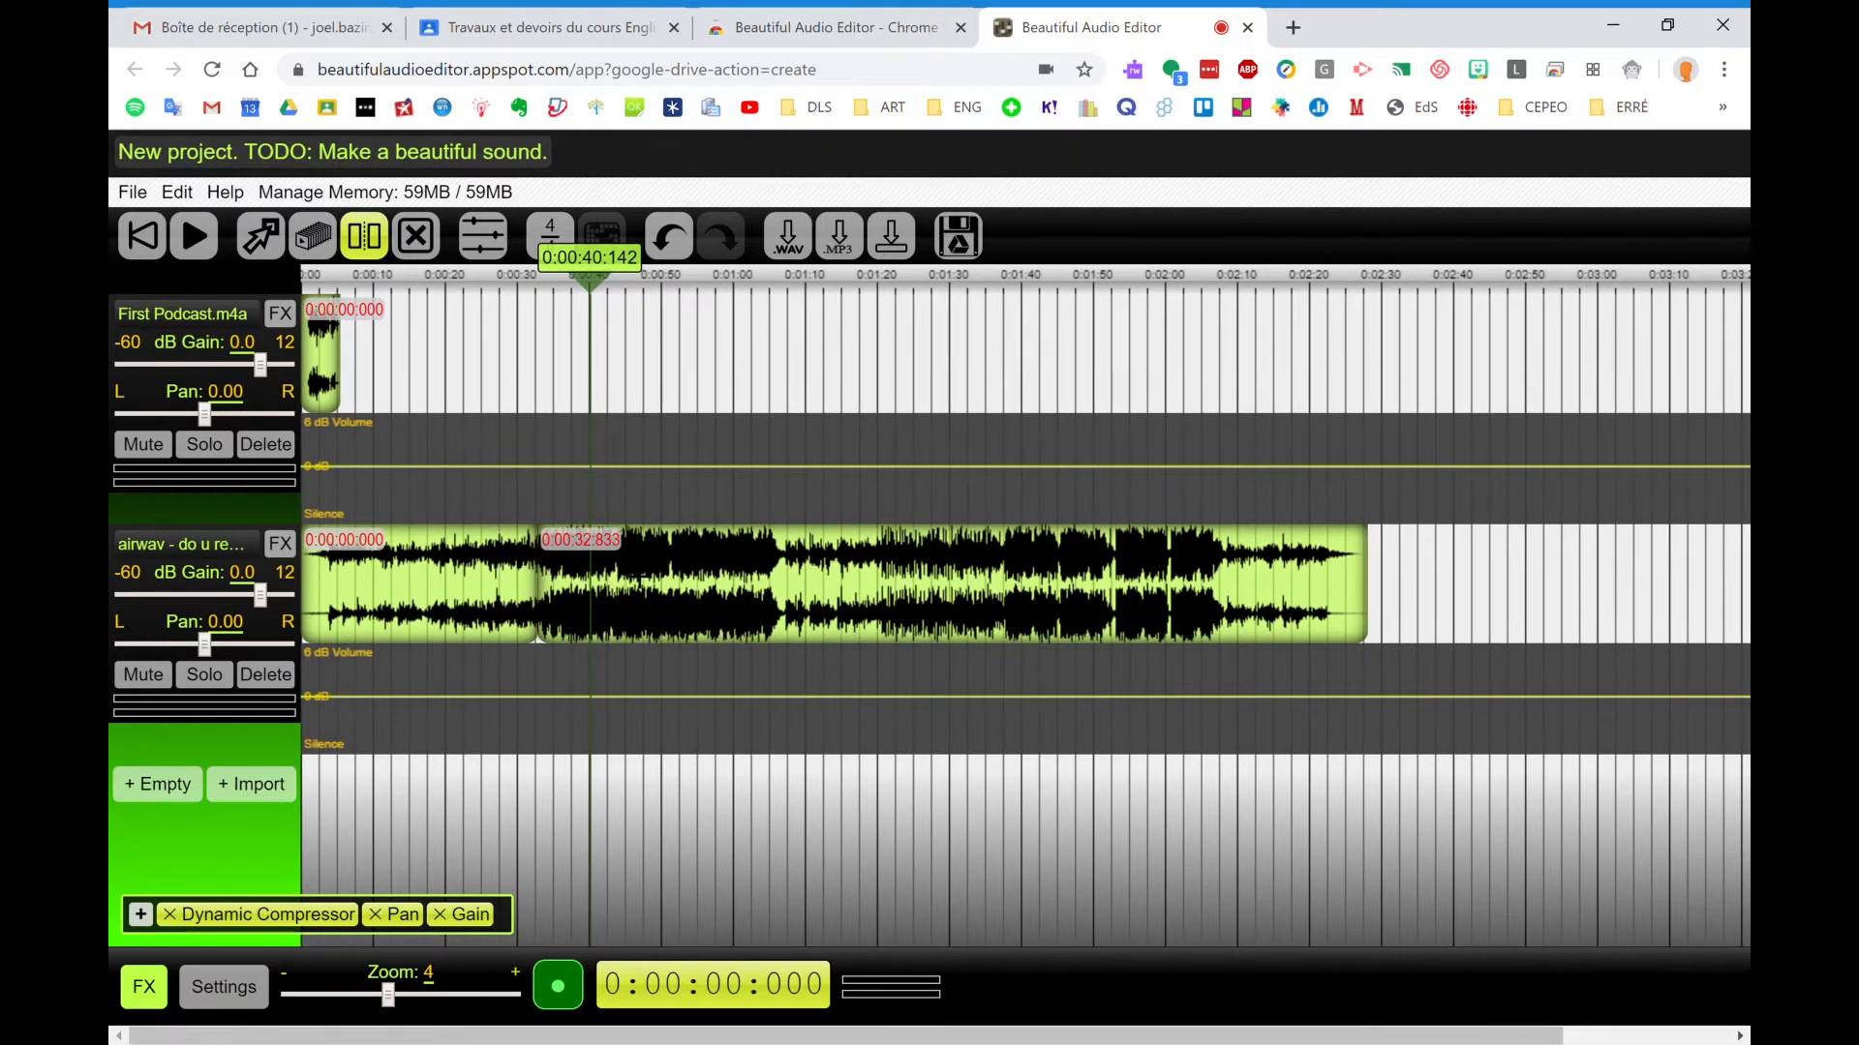
{"action": "left_click", "coordinate": [610, 580]}
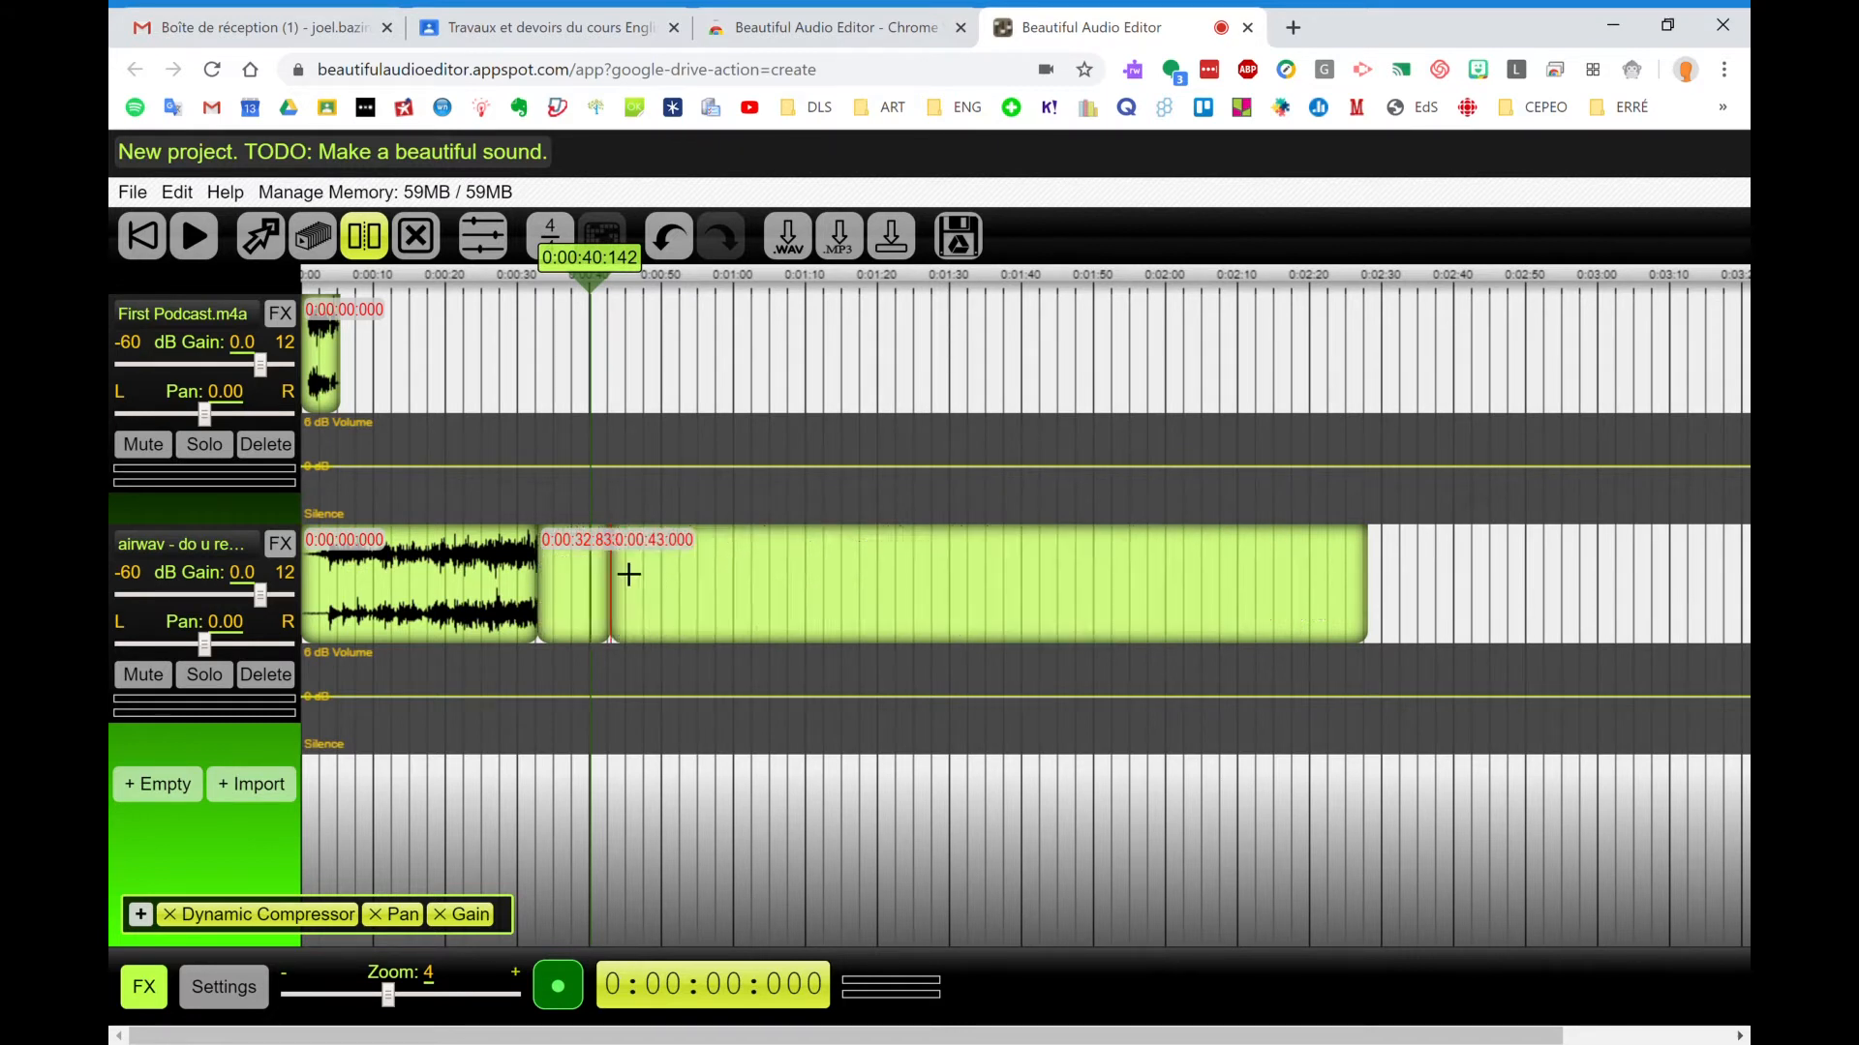
{"action": "left_click", "coordinate": [416, 236]}
{"action": "left_click", "coordinate": [531, 547]}
{"action": "left_click", "coordinate": [778, 571]}
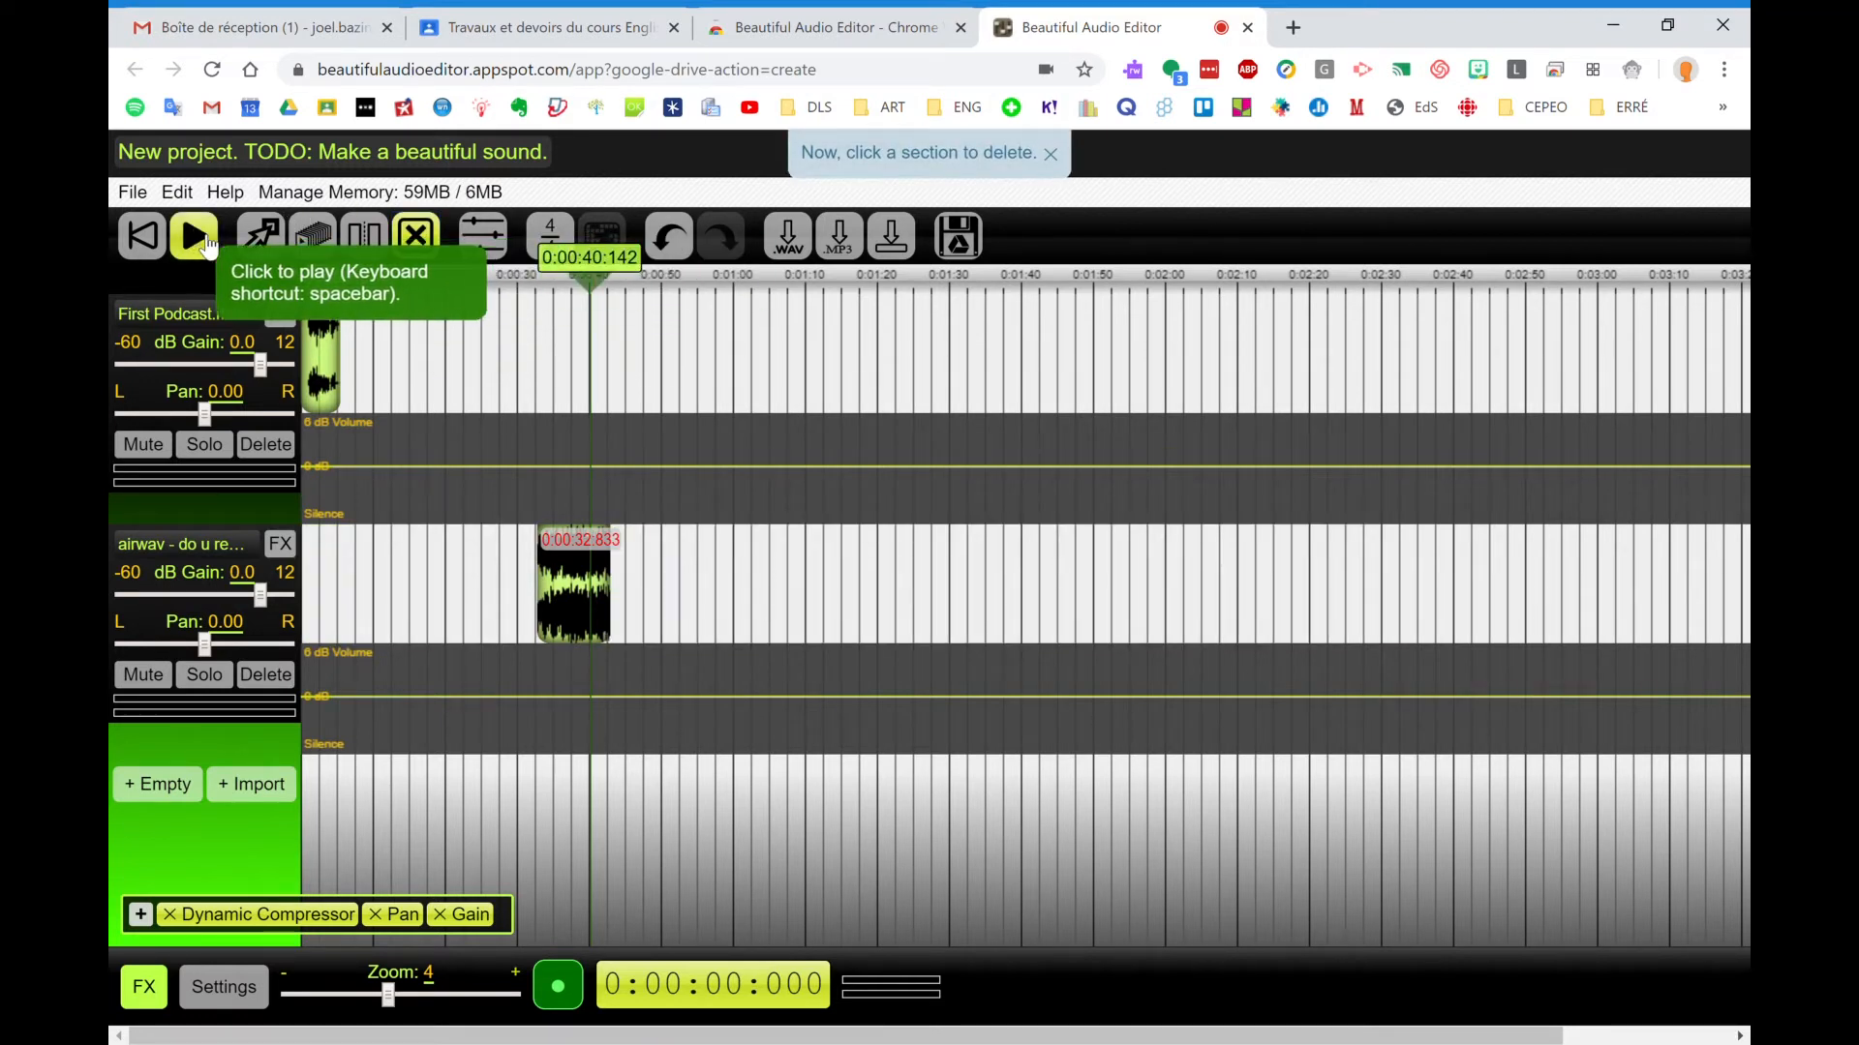
{"action": "left_click", "coordinate": [259, 236]}
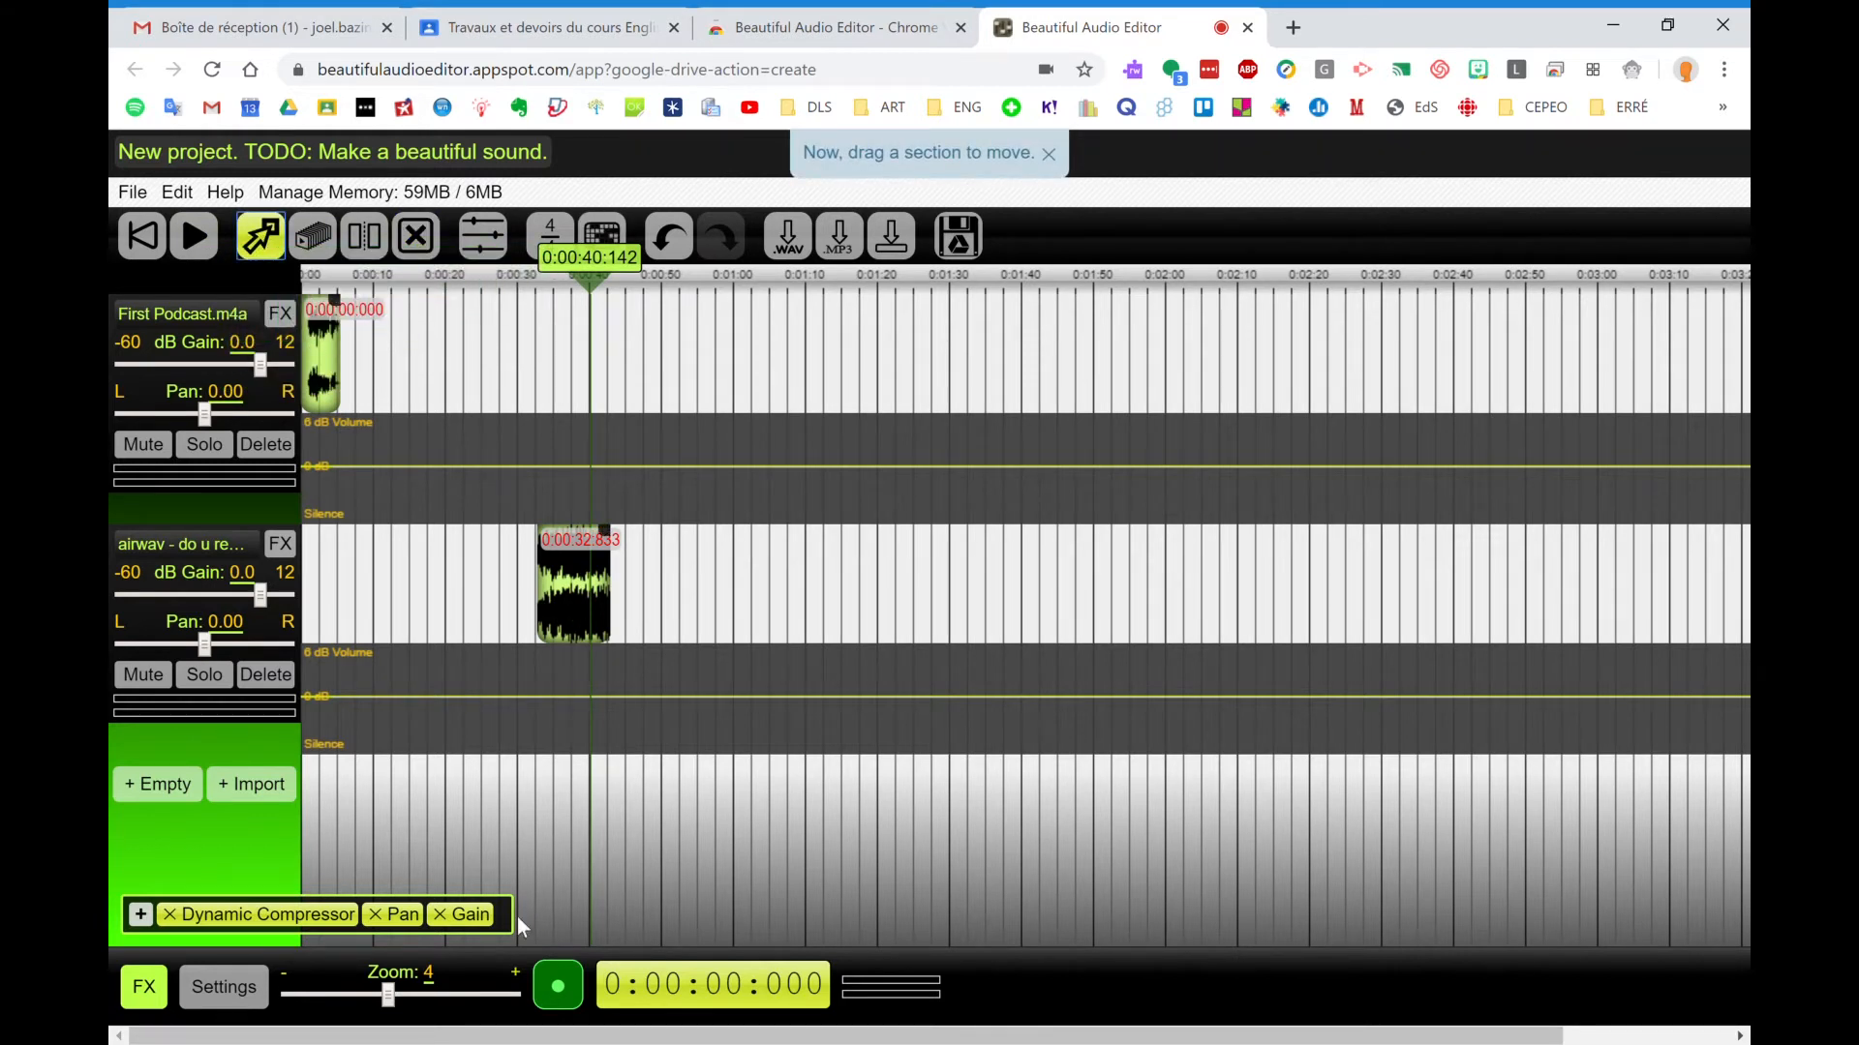
Step: Move the airwav excerpt to start at about 4.5 s, overlapping the end of the First Podcast section
{"action": "left_click_drag", "start_coordinate": [563, 598], "coordinate": [340, 597]}
{"action": "left_click_drag", "start_coordinate": [397, 997], "coordinate": [462, 1010]}
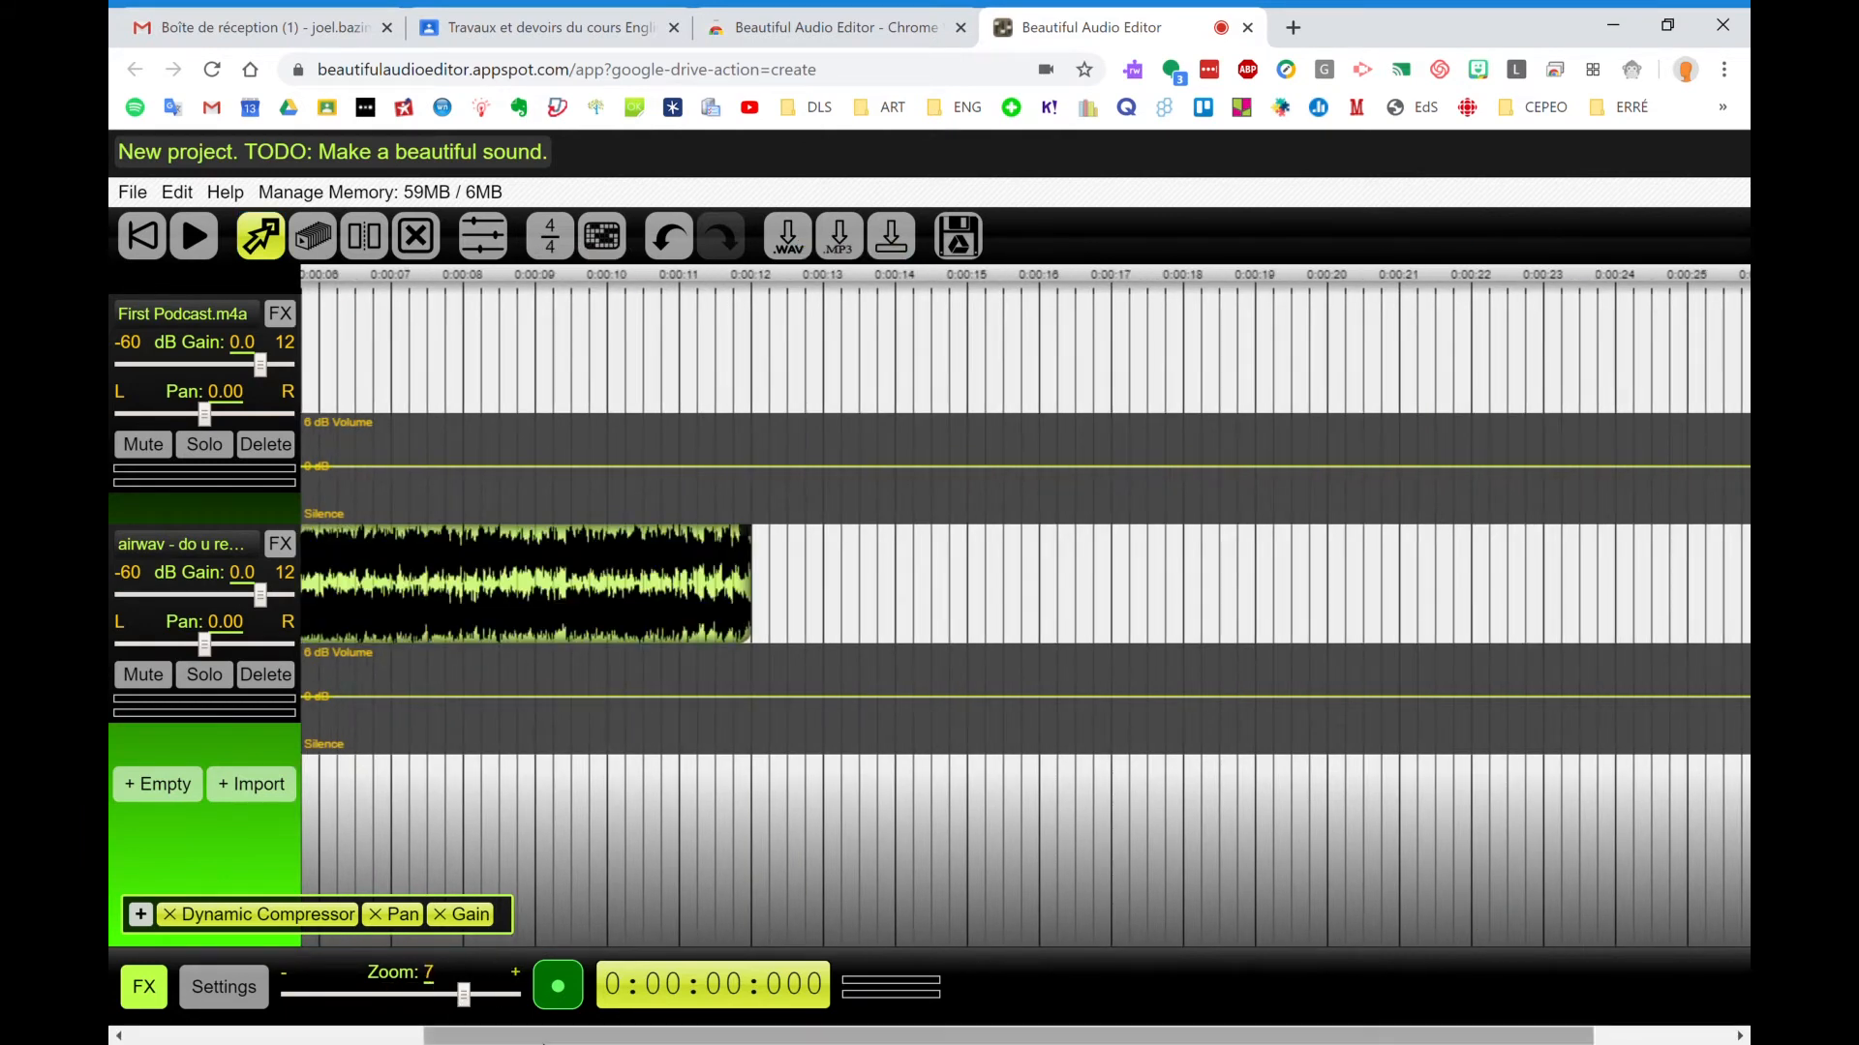
{"action": "left_click_drag", "start_coordinate": [537, 1035], "coordinate": [206, 1022]}
{"action": "left_click_drag", "start_coordinate": [593, 588], "coordinate": [784, 611]}
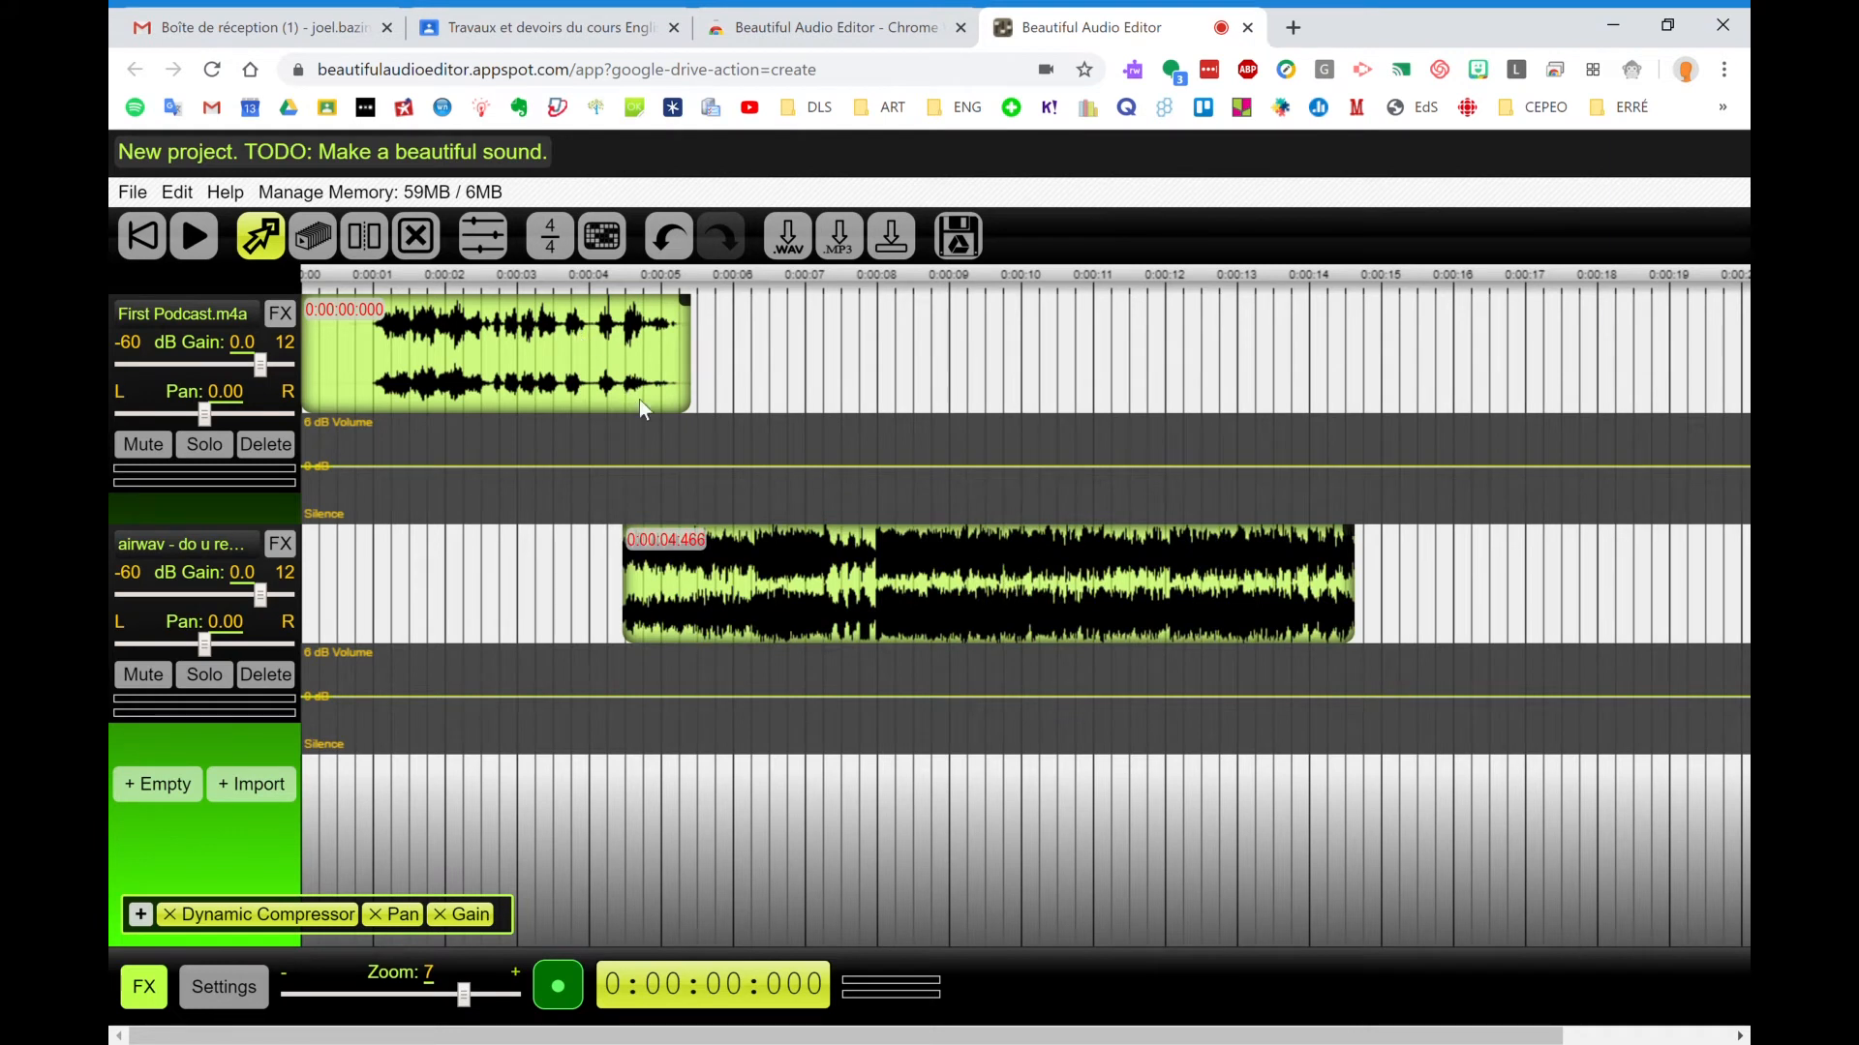
Step: Play back the overlap of the voice and song from about 0.9 s to about 14 s
{"action": "left_click", "coordinate": [607, 273]}
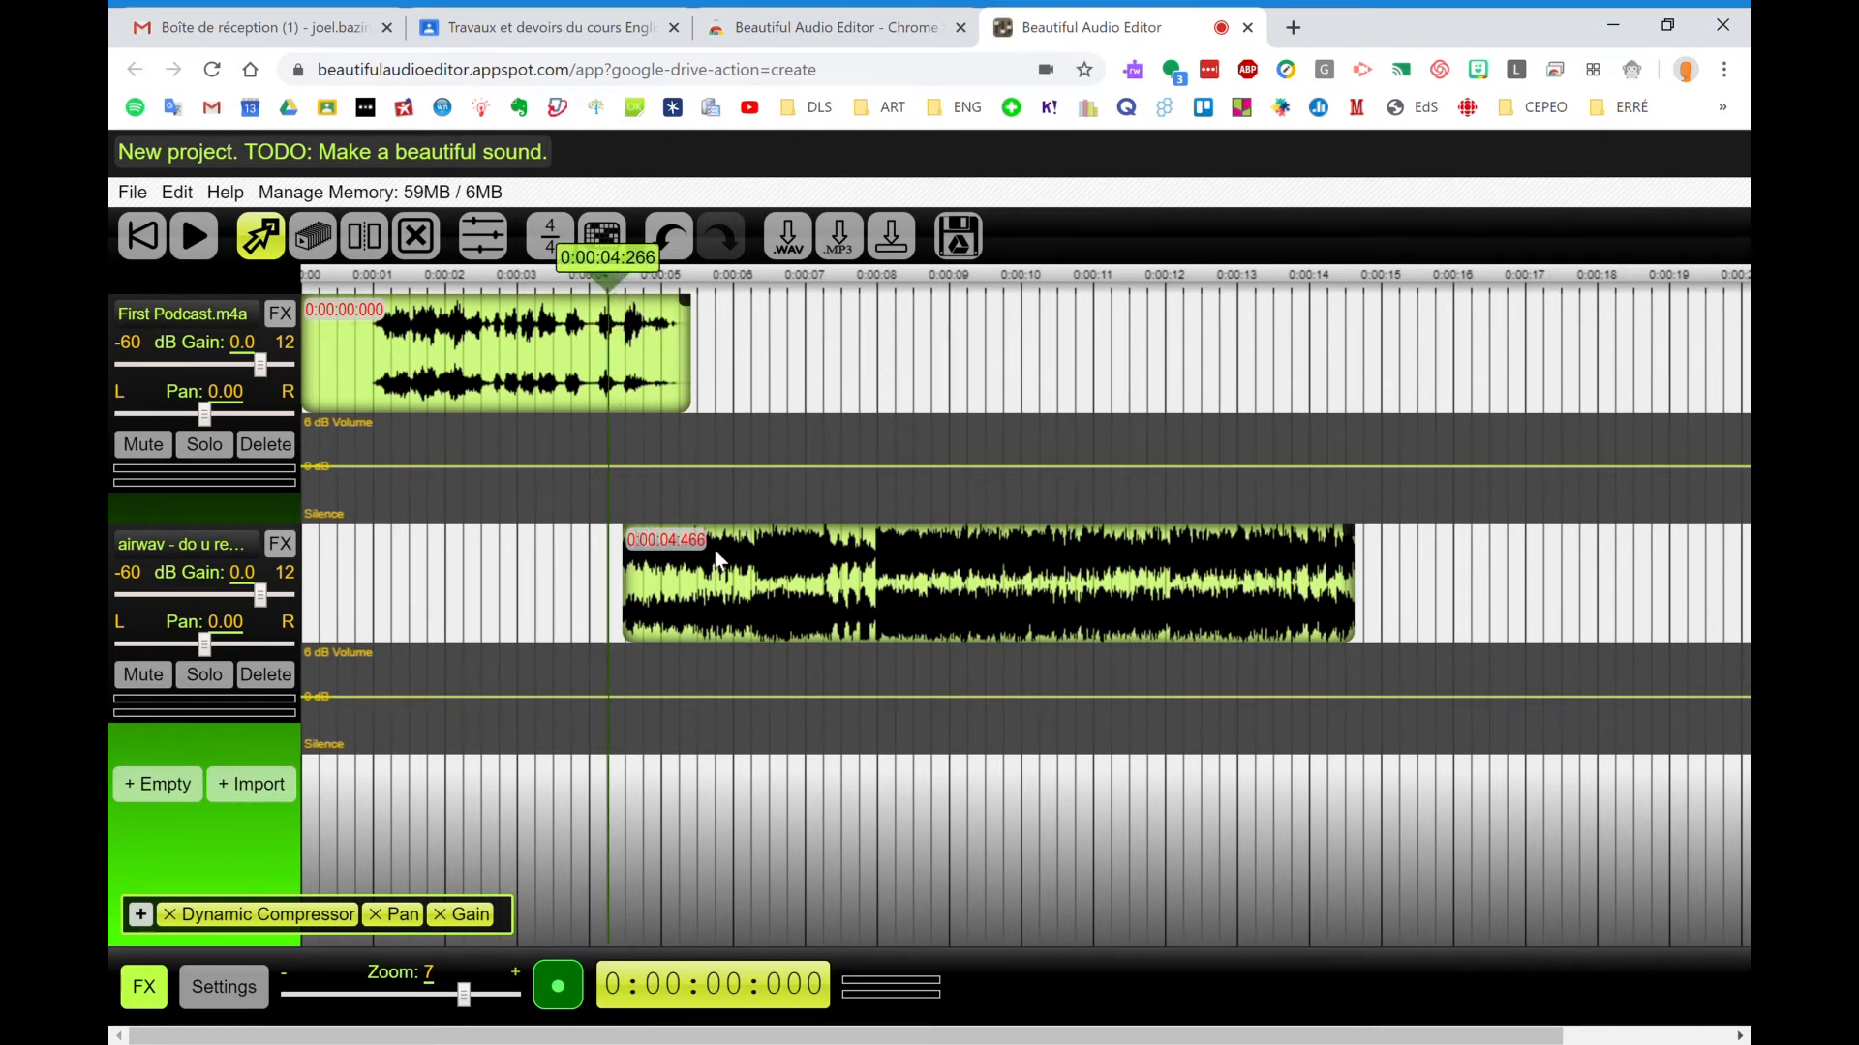
{"action": "left_click_drag", "start_coordinate": [610, 282], "coordinate": [379, 287]}
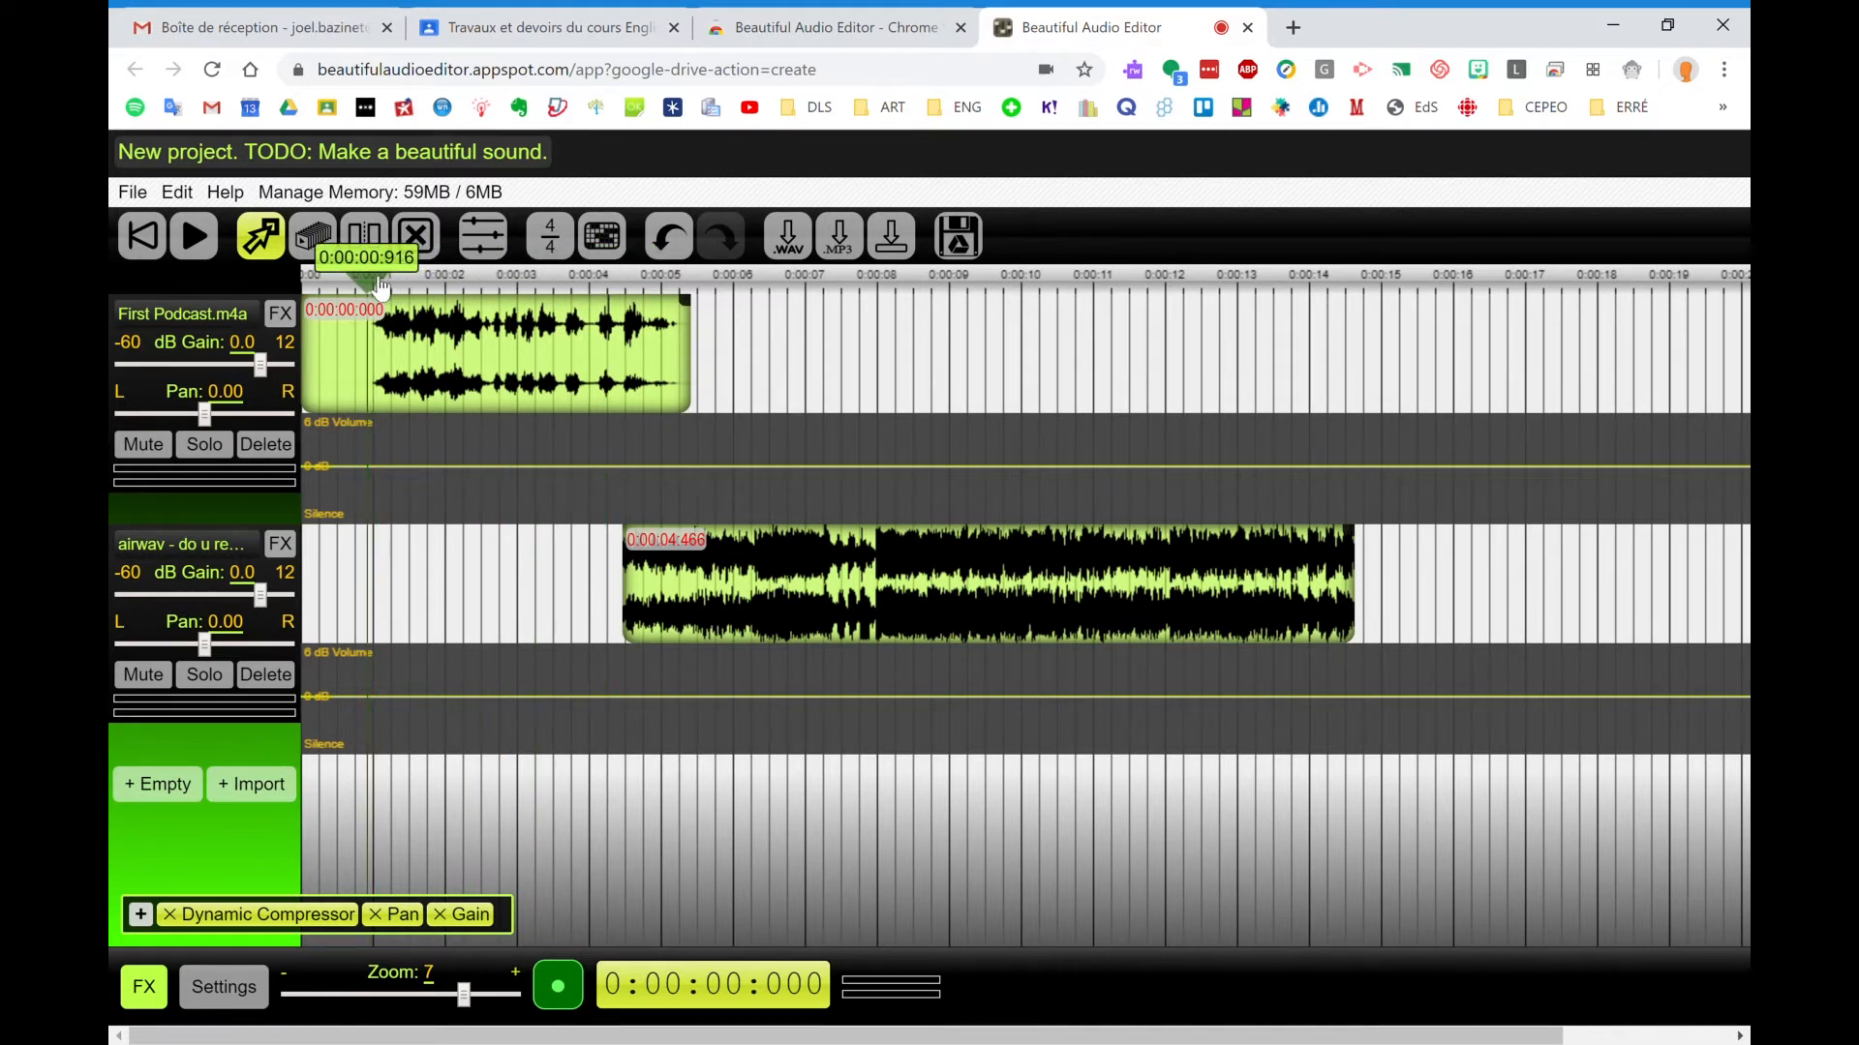
{"action": "left_click", "coordinate": [194, 236]}
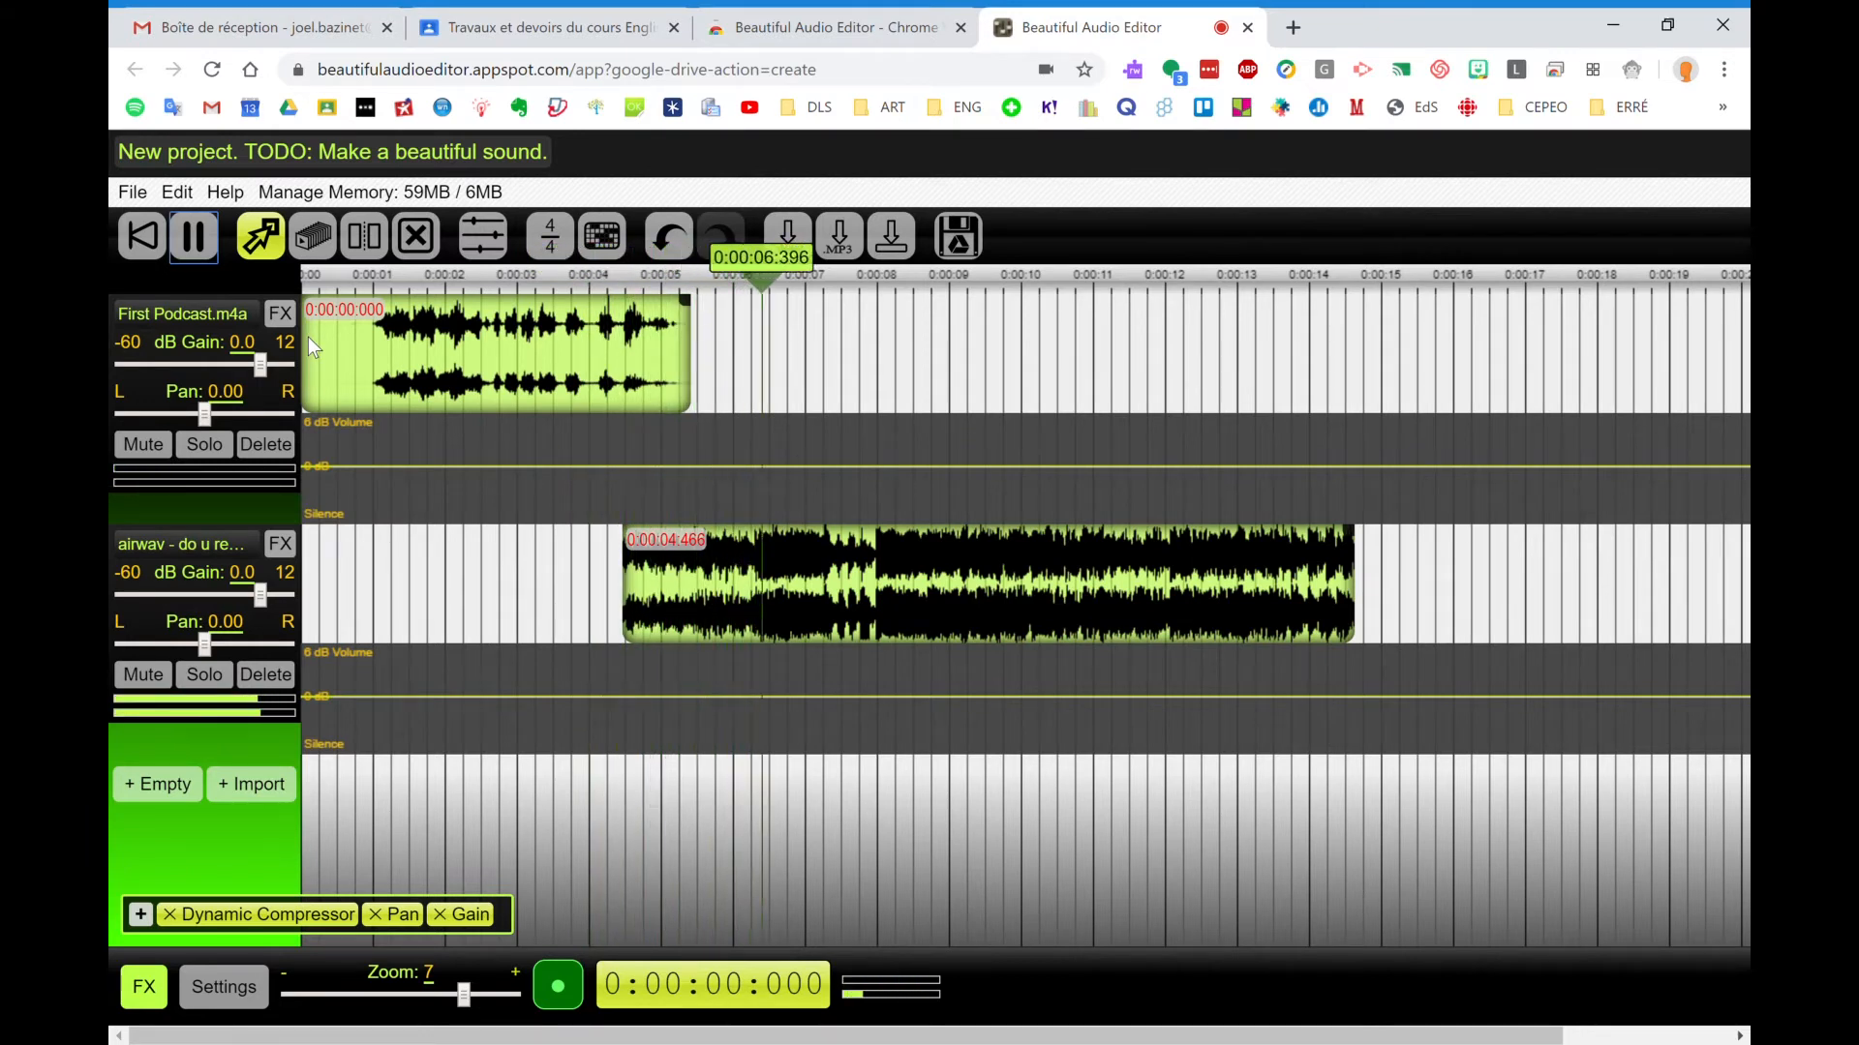
{"action": "left_click", "coordinate": [211, 248]}
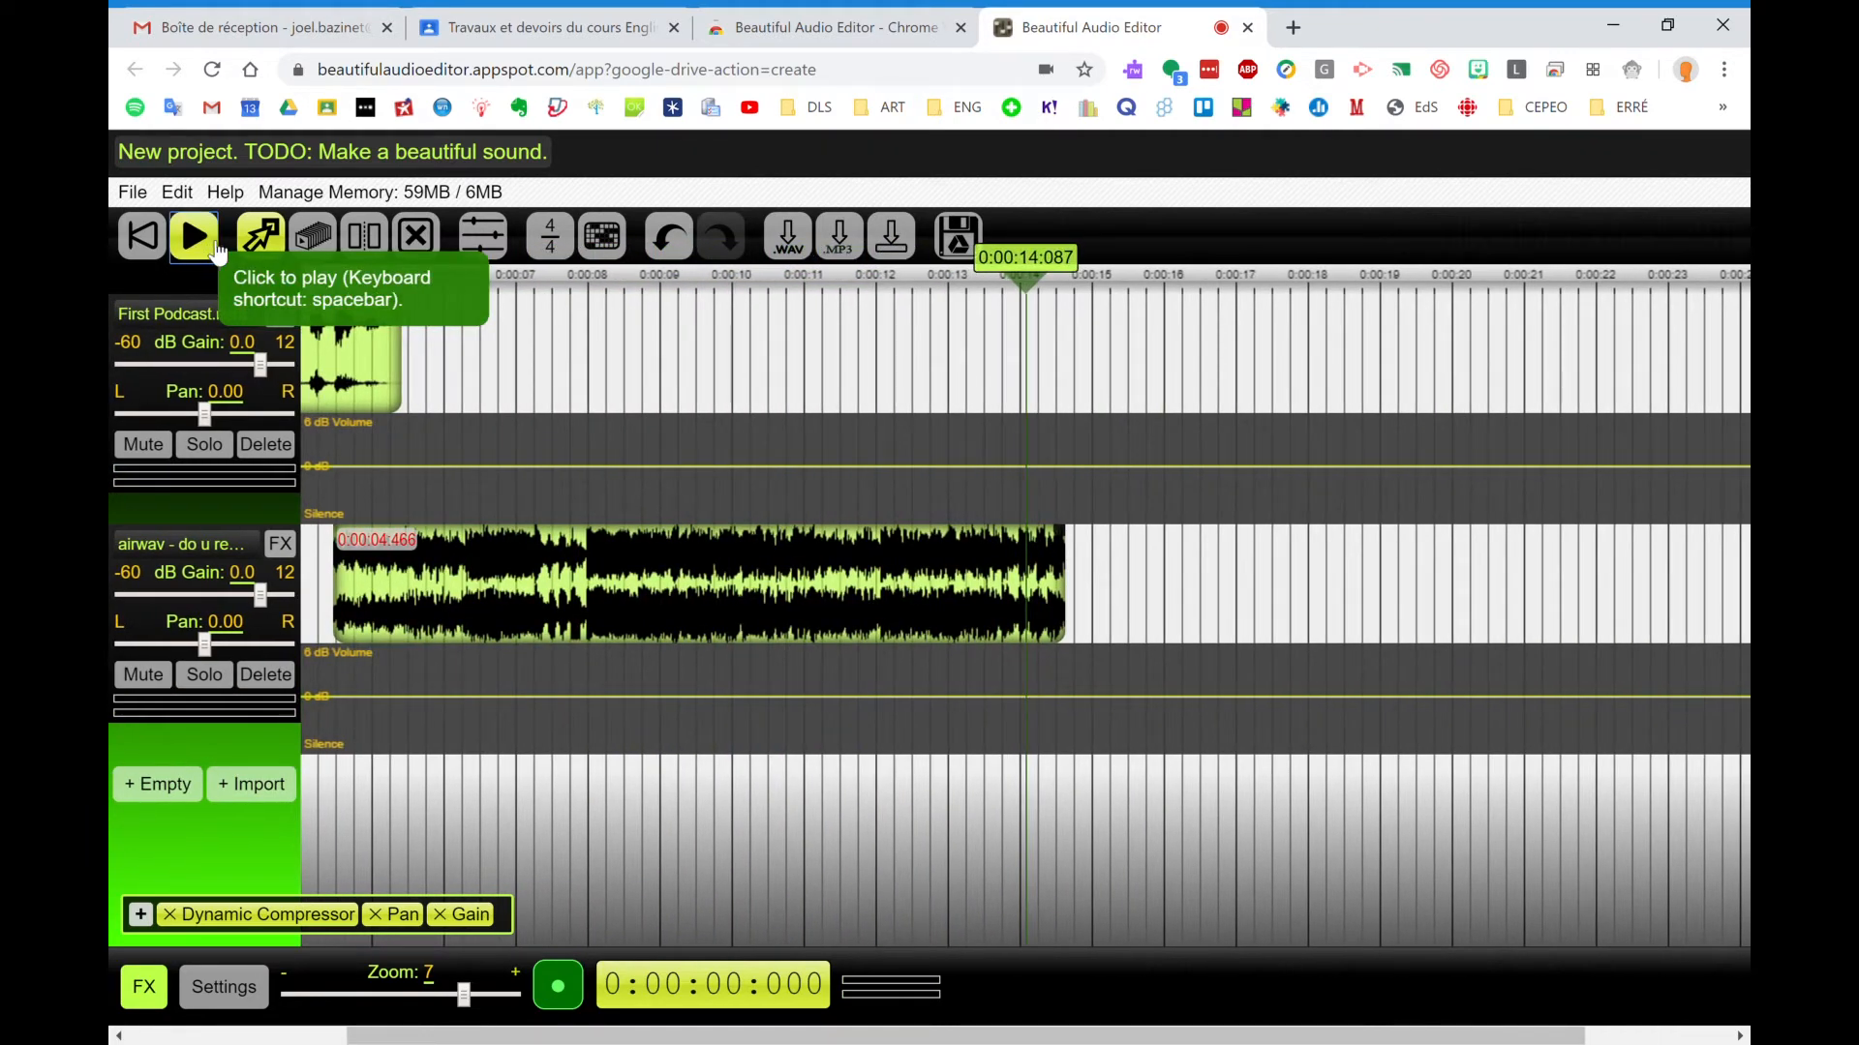
Step: Split the airwav excerpt at 12 s and delete the section after the cut
{"action": "left_click", "coordinate": [364, 236]}
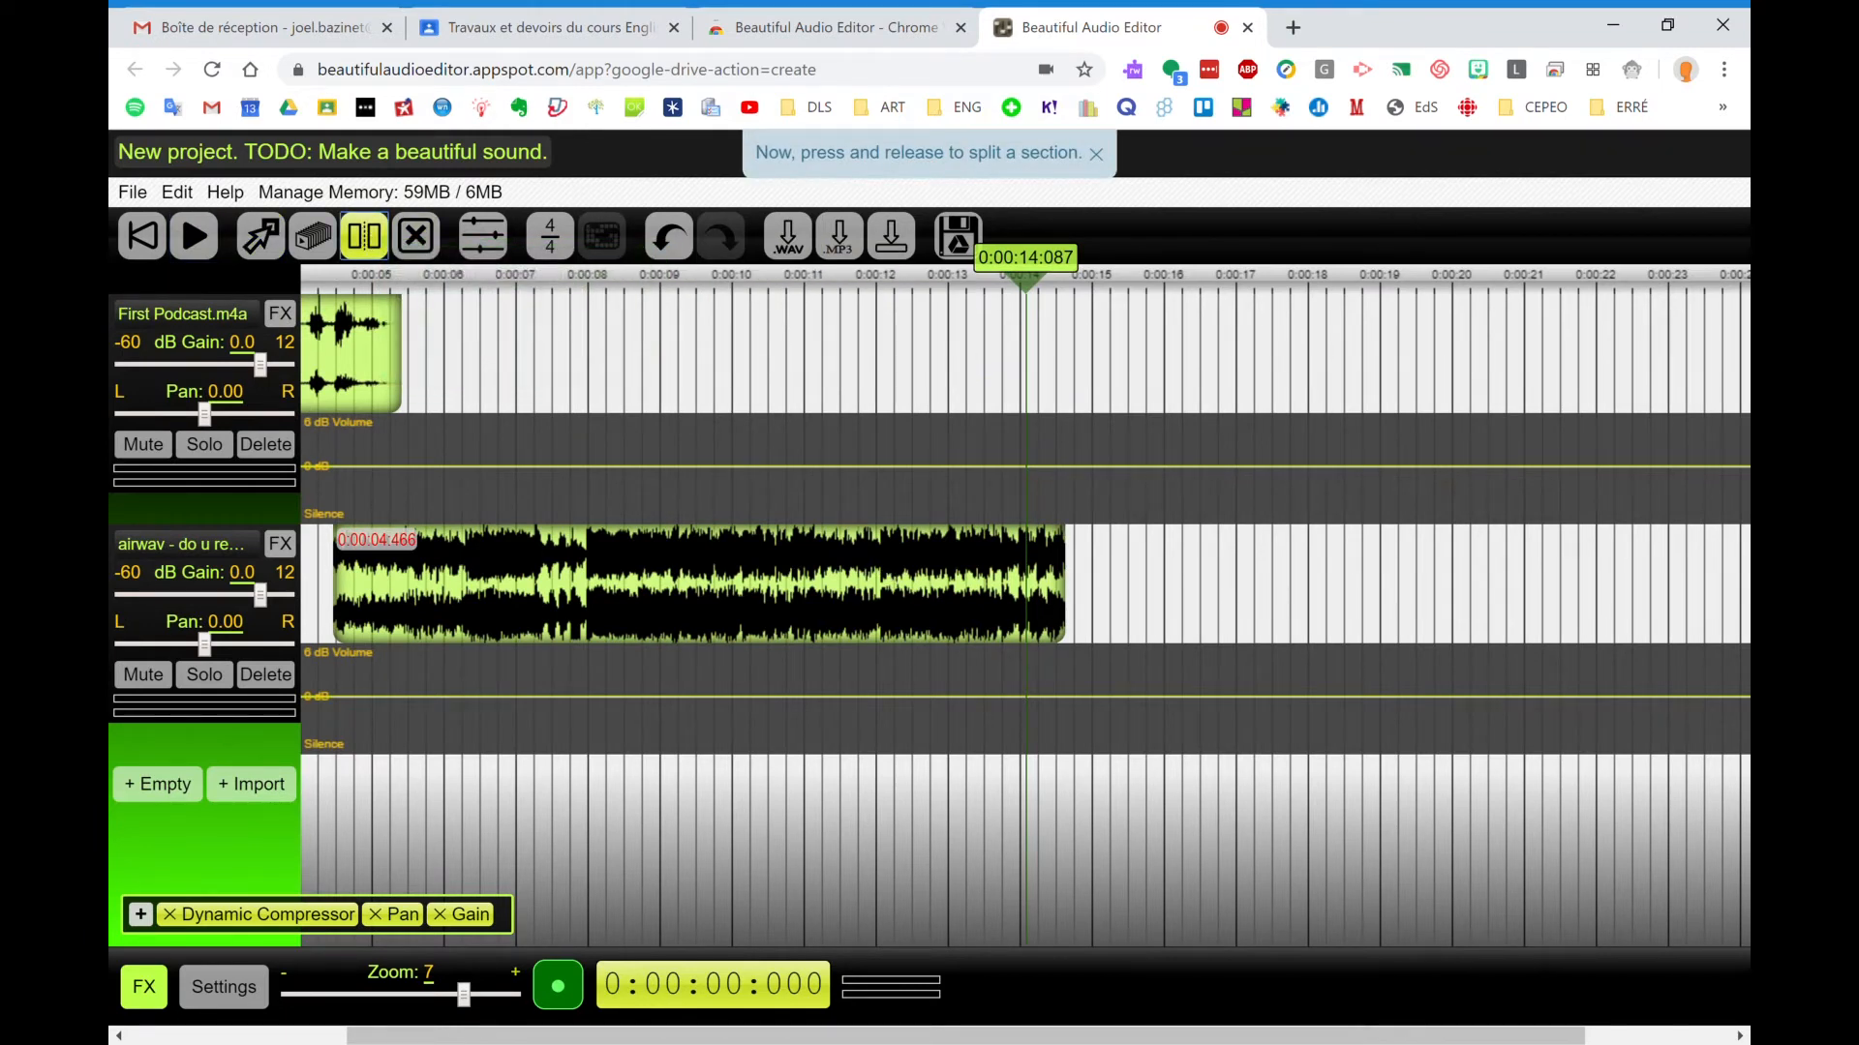
{"action": "left_click", "coordinate": [876, 581]}
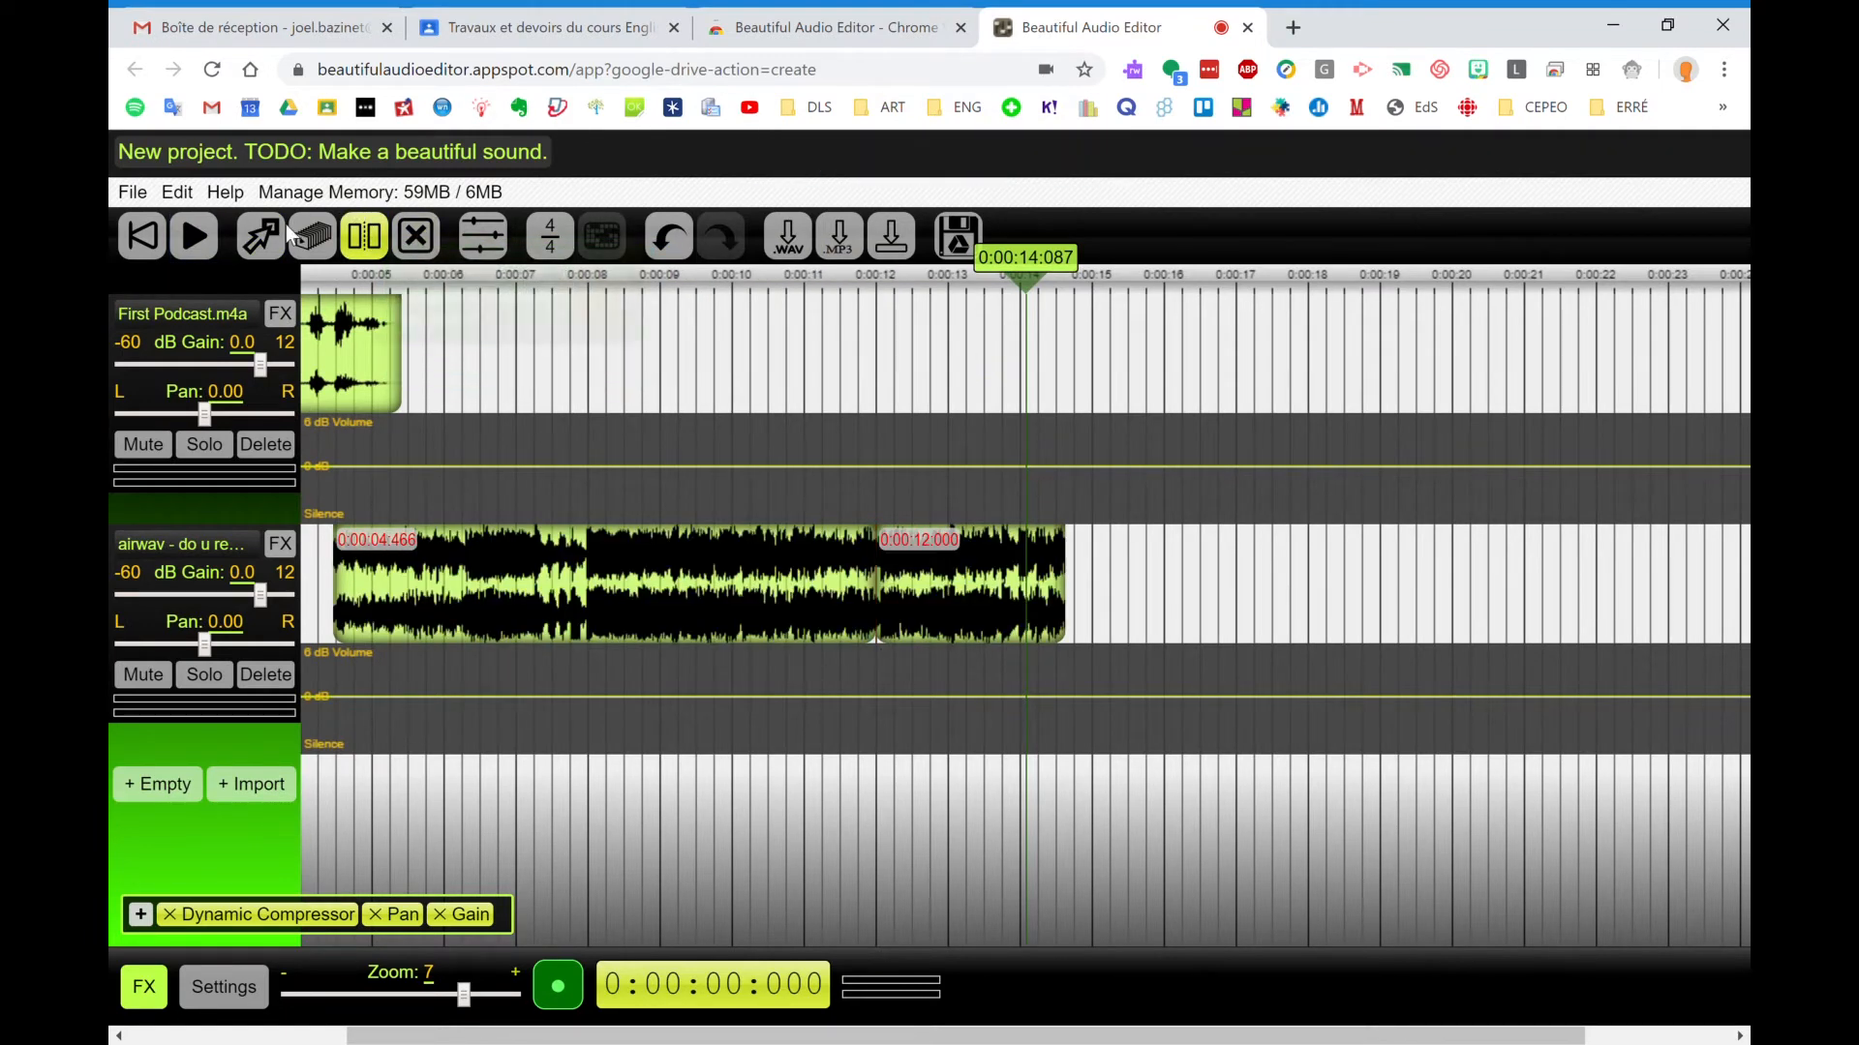
{"action": "left_click", "coordinate": [416, 237]}
{"action": "left_click", "coordinate": [949, 606]}
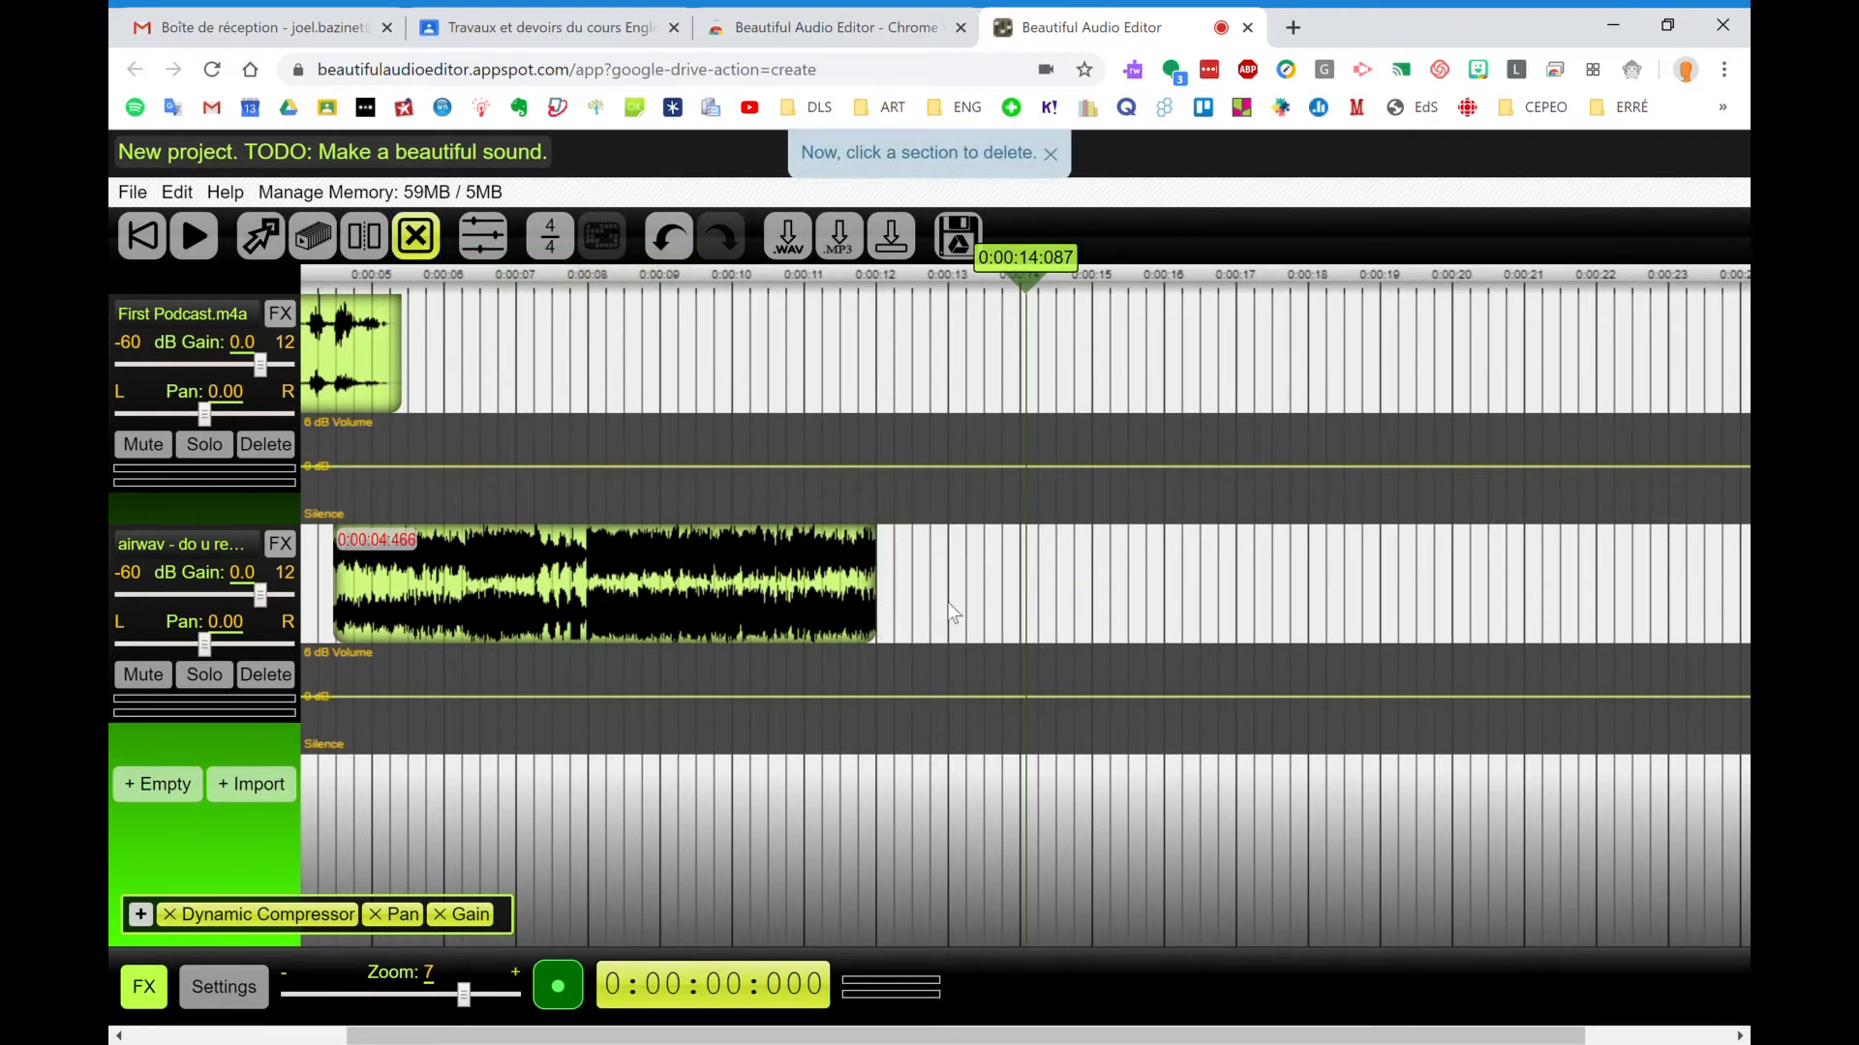
Step: Lower the airwav track's gain to -14.4 dB
{"action": "left_click", "coordinate": [260, 236]}
{"action": "left_click_drag", "start_coordinate": [884, 1036], "coordinate": [519, 986]}
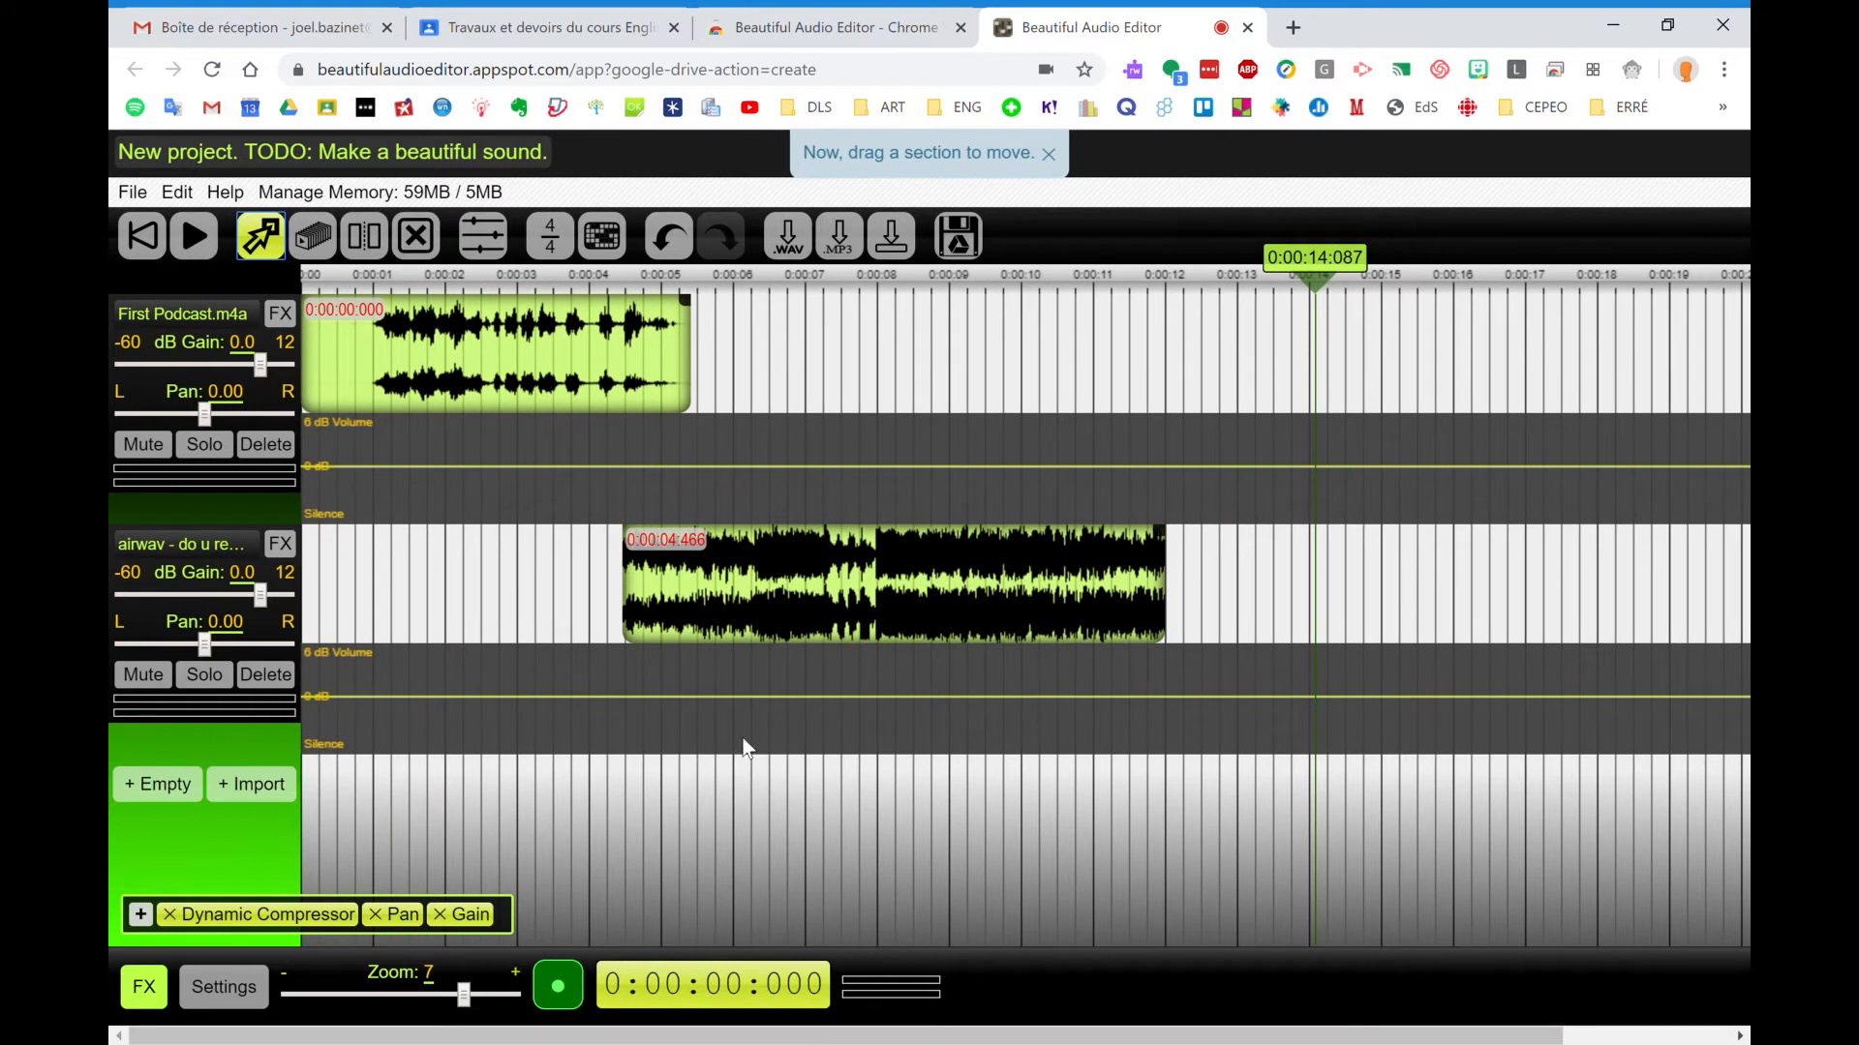
{"action": "left_click", "coordinate": [855, 588]}
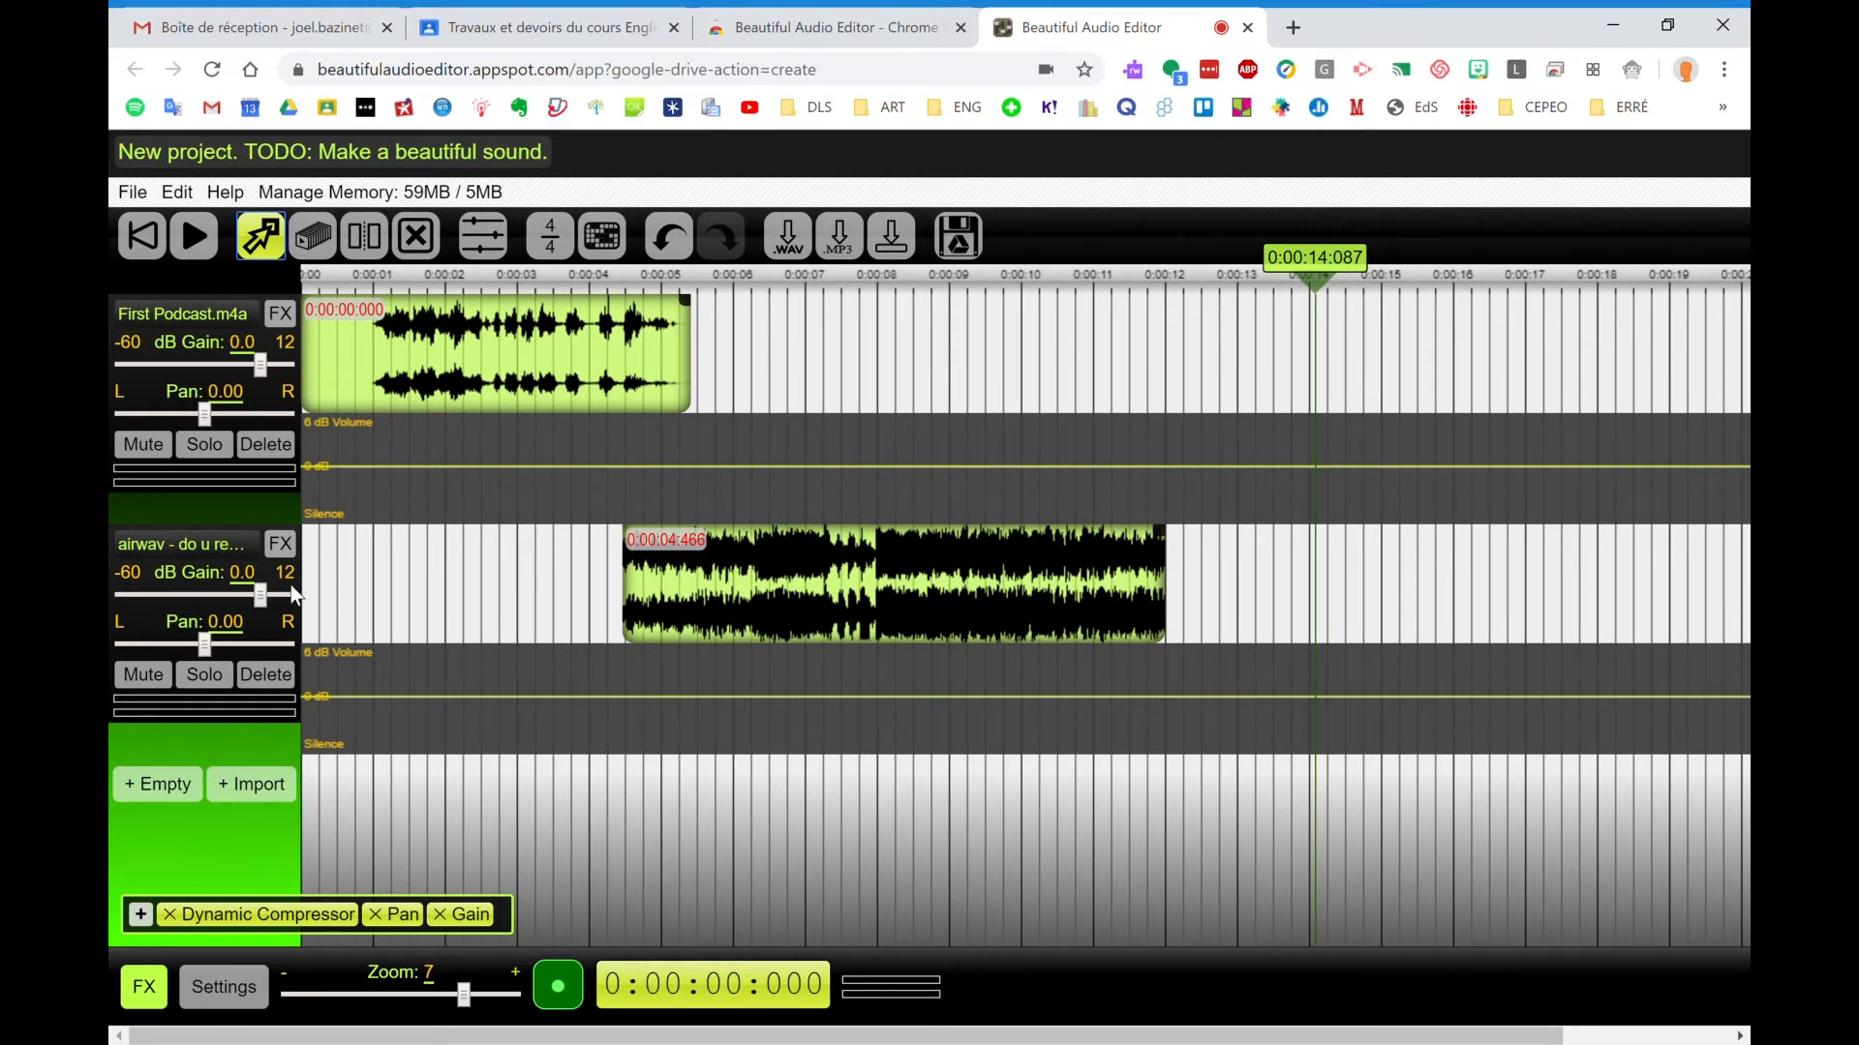
{"action": "left_click_drag", "start_coordinate": [259, 597], "coordinate": [231, 602]}
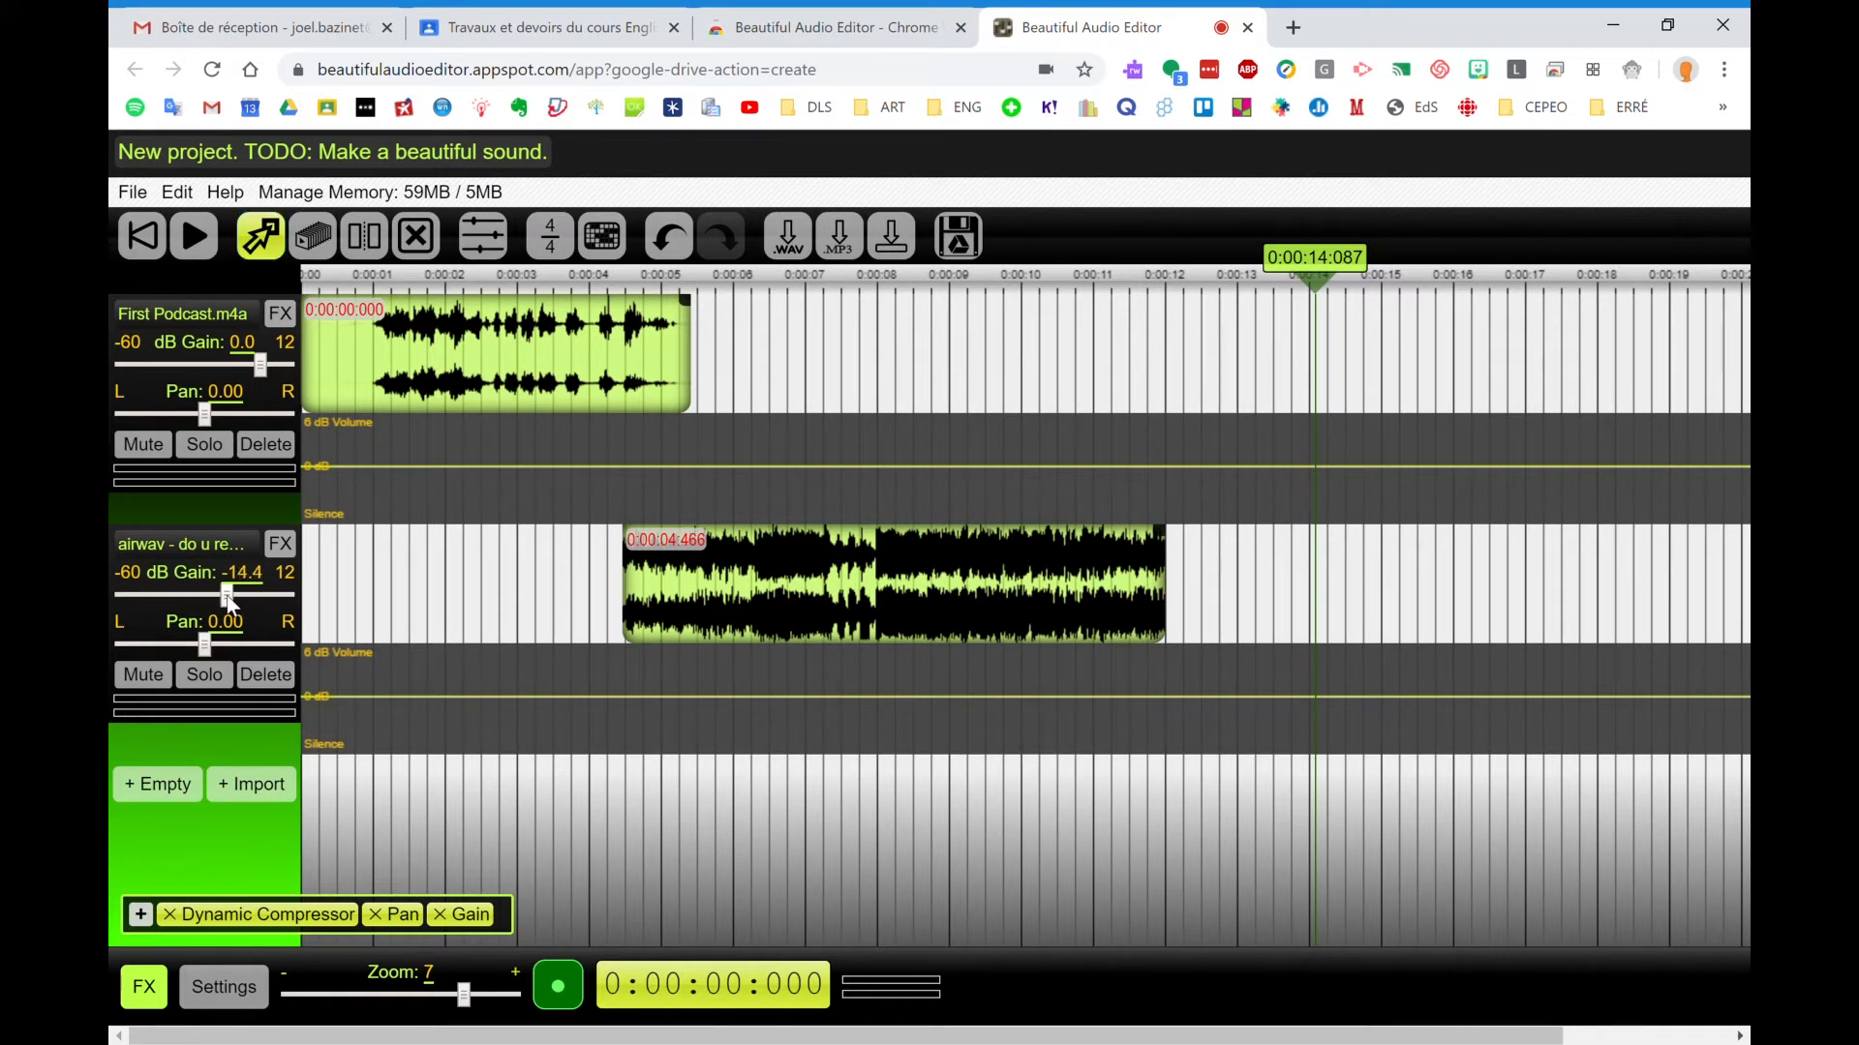
Step: Play back the mix from about 4 s to 11.5 s to check the song's volume
{"action": "left_click", "coordinate": [587, 278]}
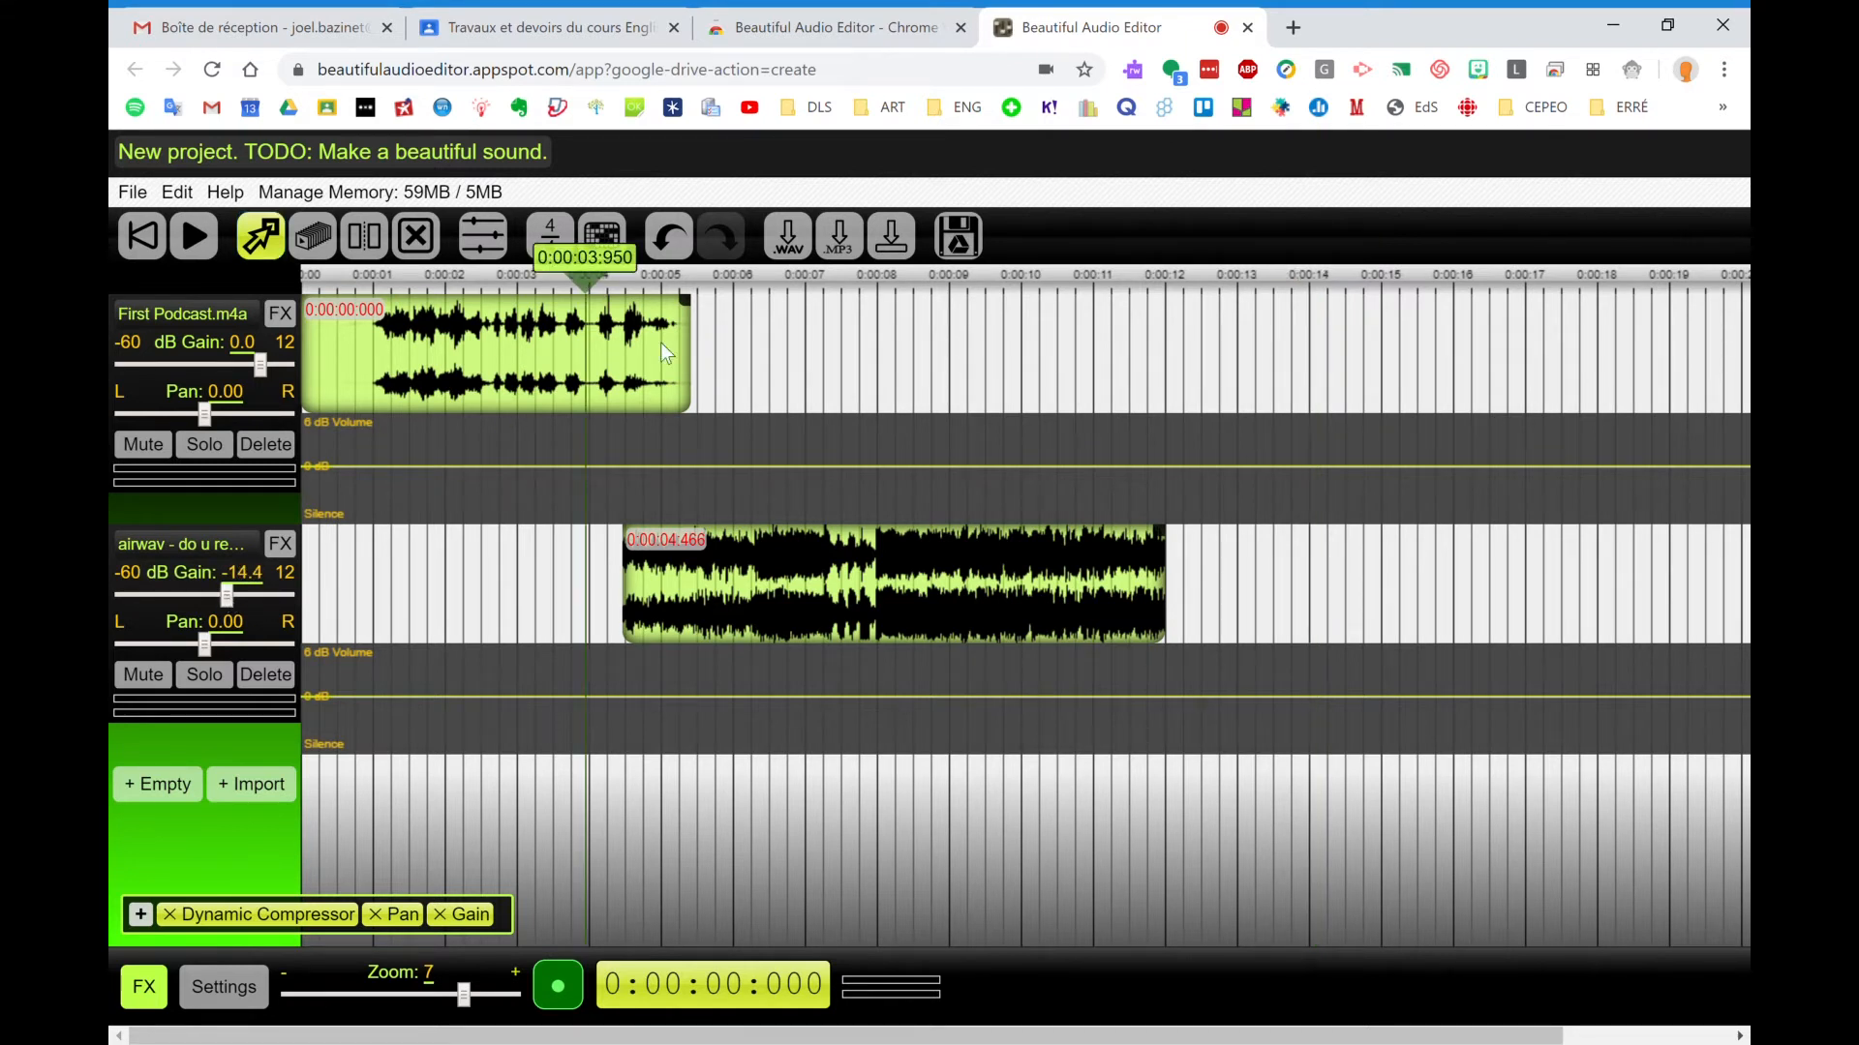
{"action": "left_click", "coordinate": [197, 250]}
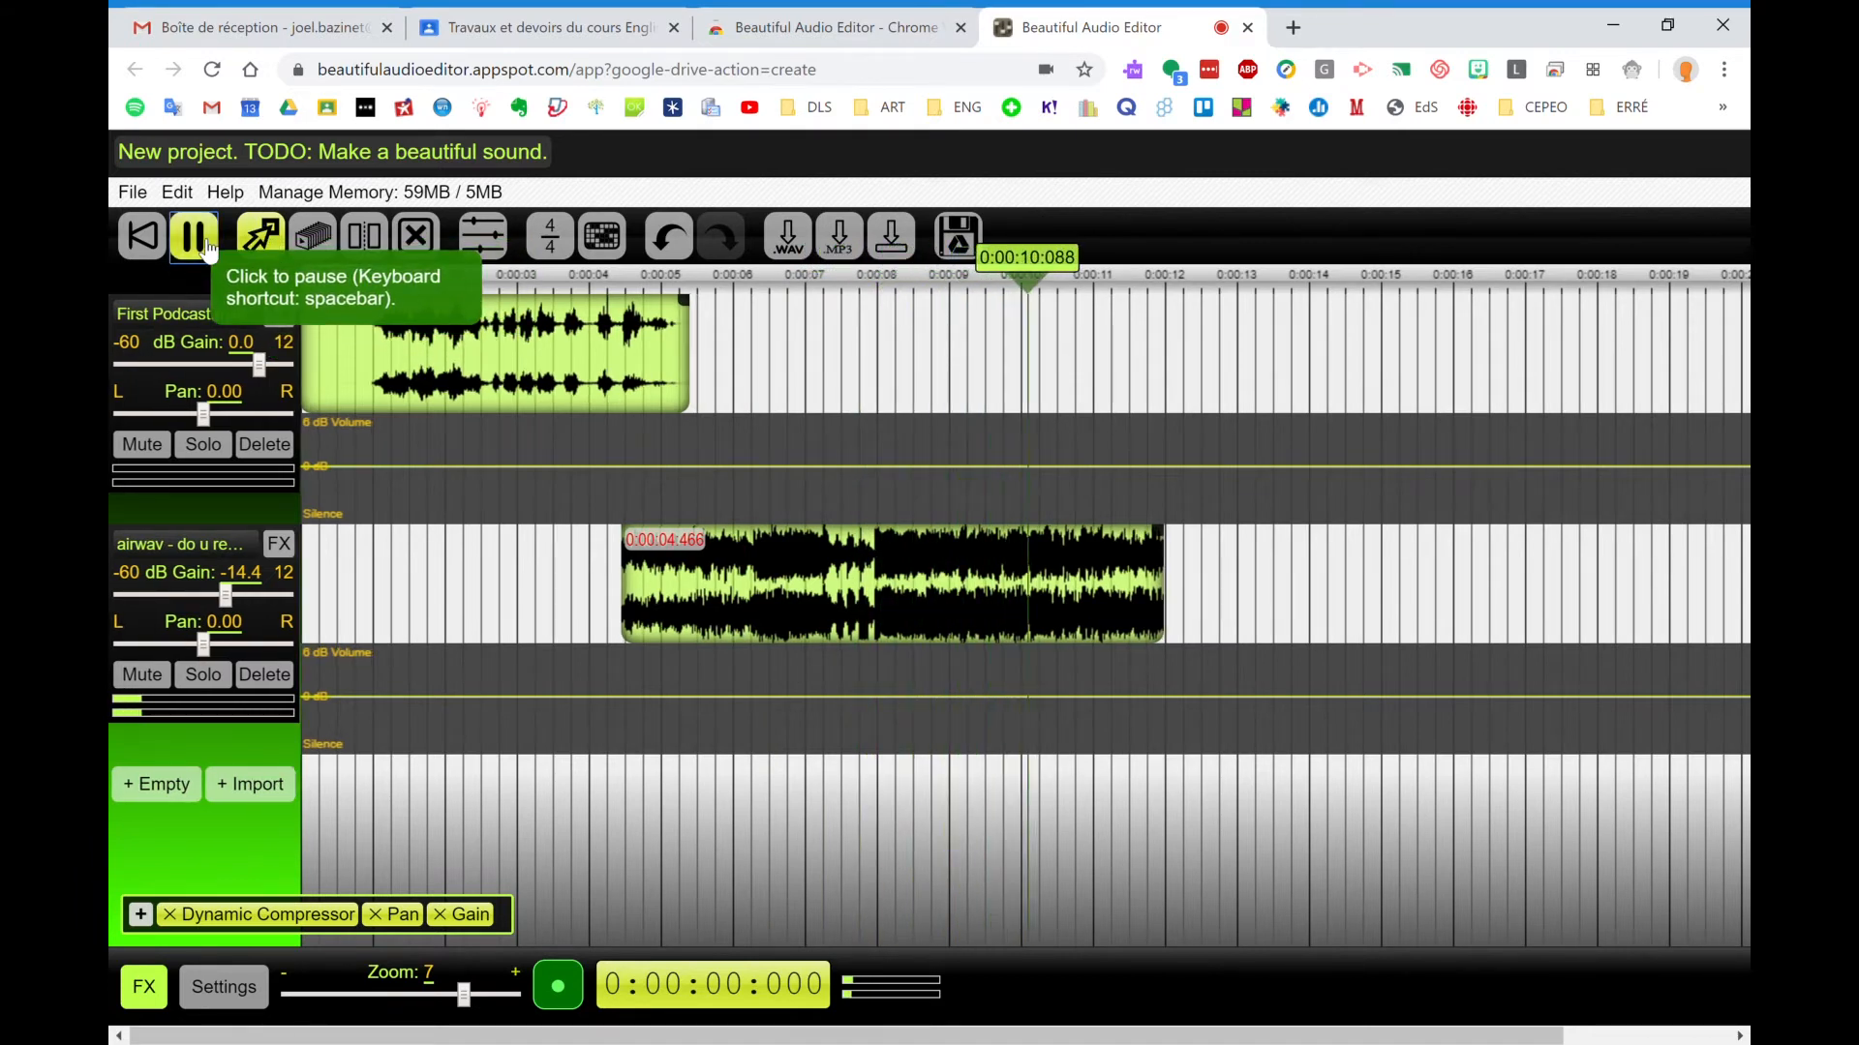
{"action": "left_click", "coordinate": [205, 246]}
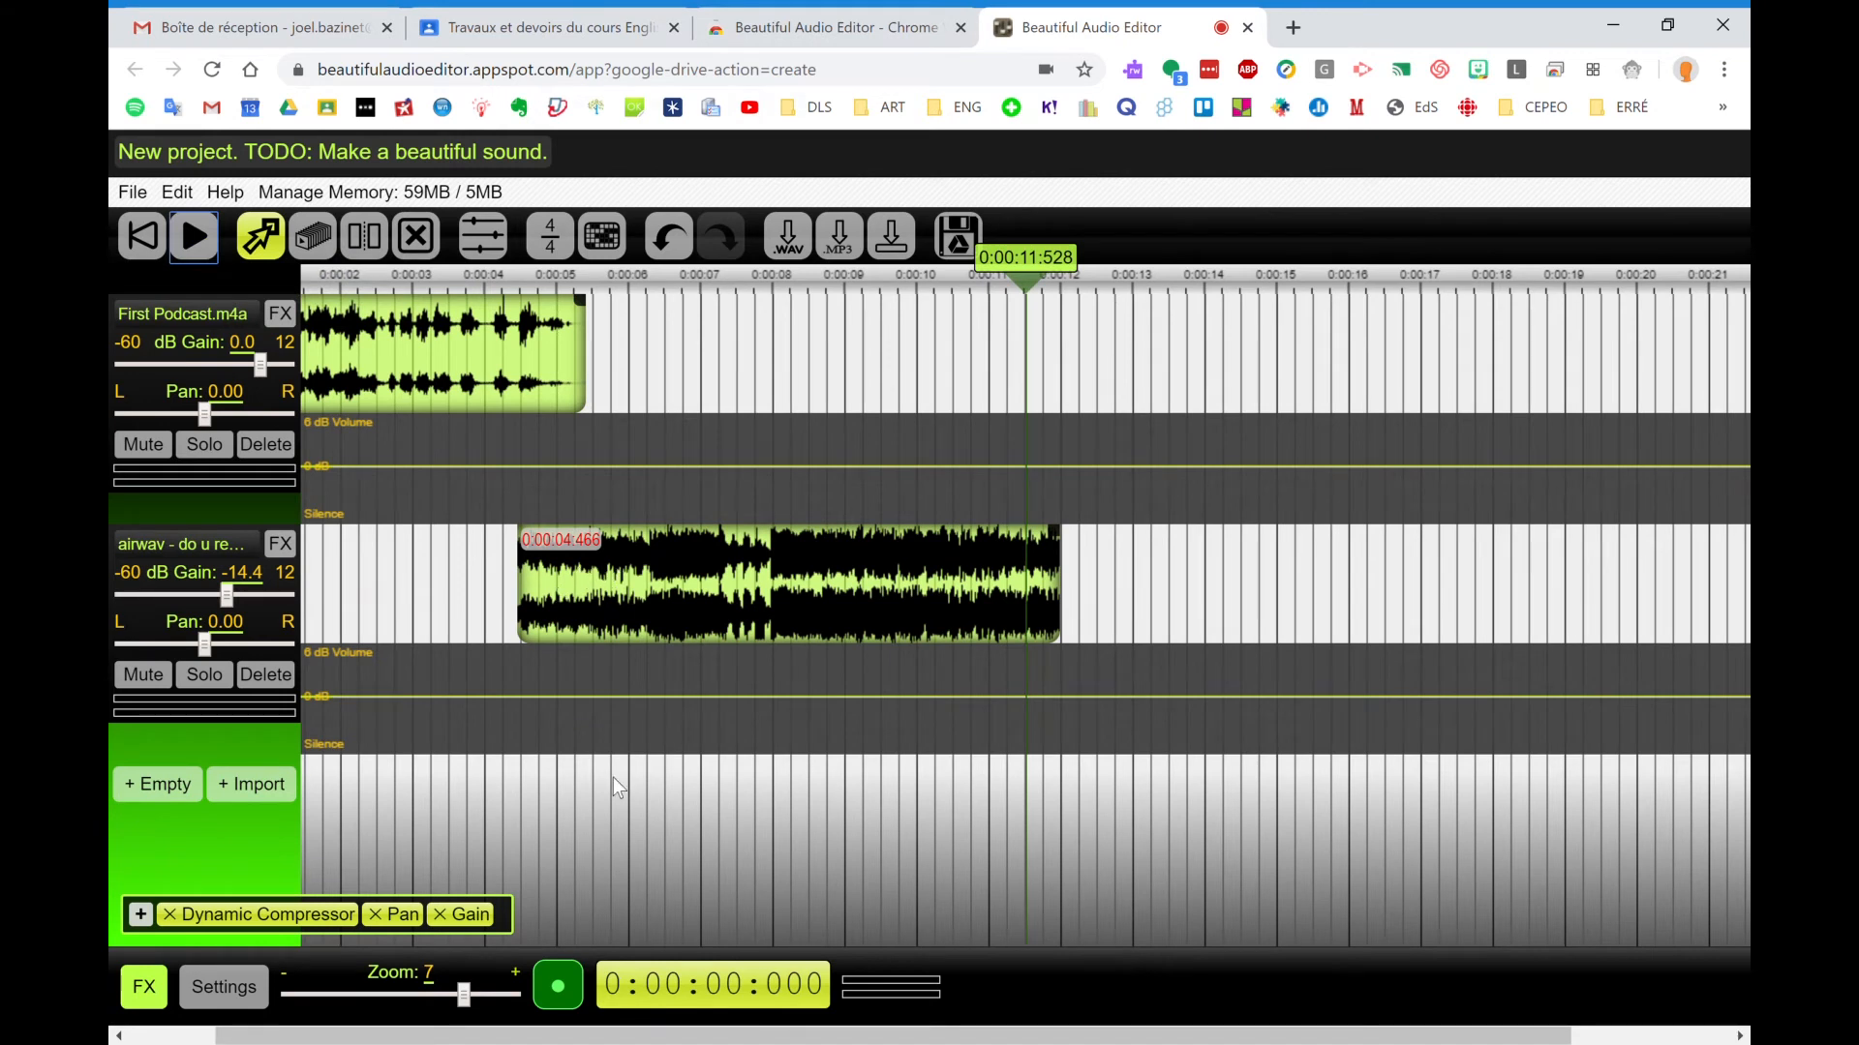
Step: Import the Google Meet recording as a third track
{"action": "left_click", "coordinate": [254, 787]}
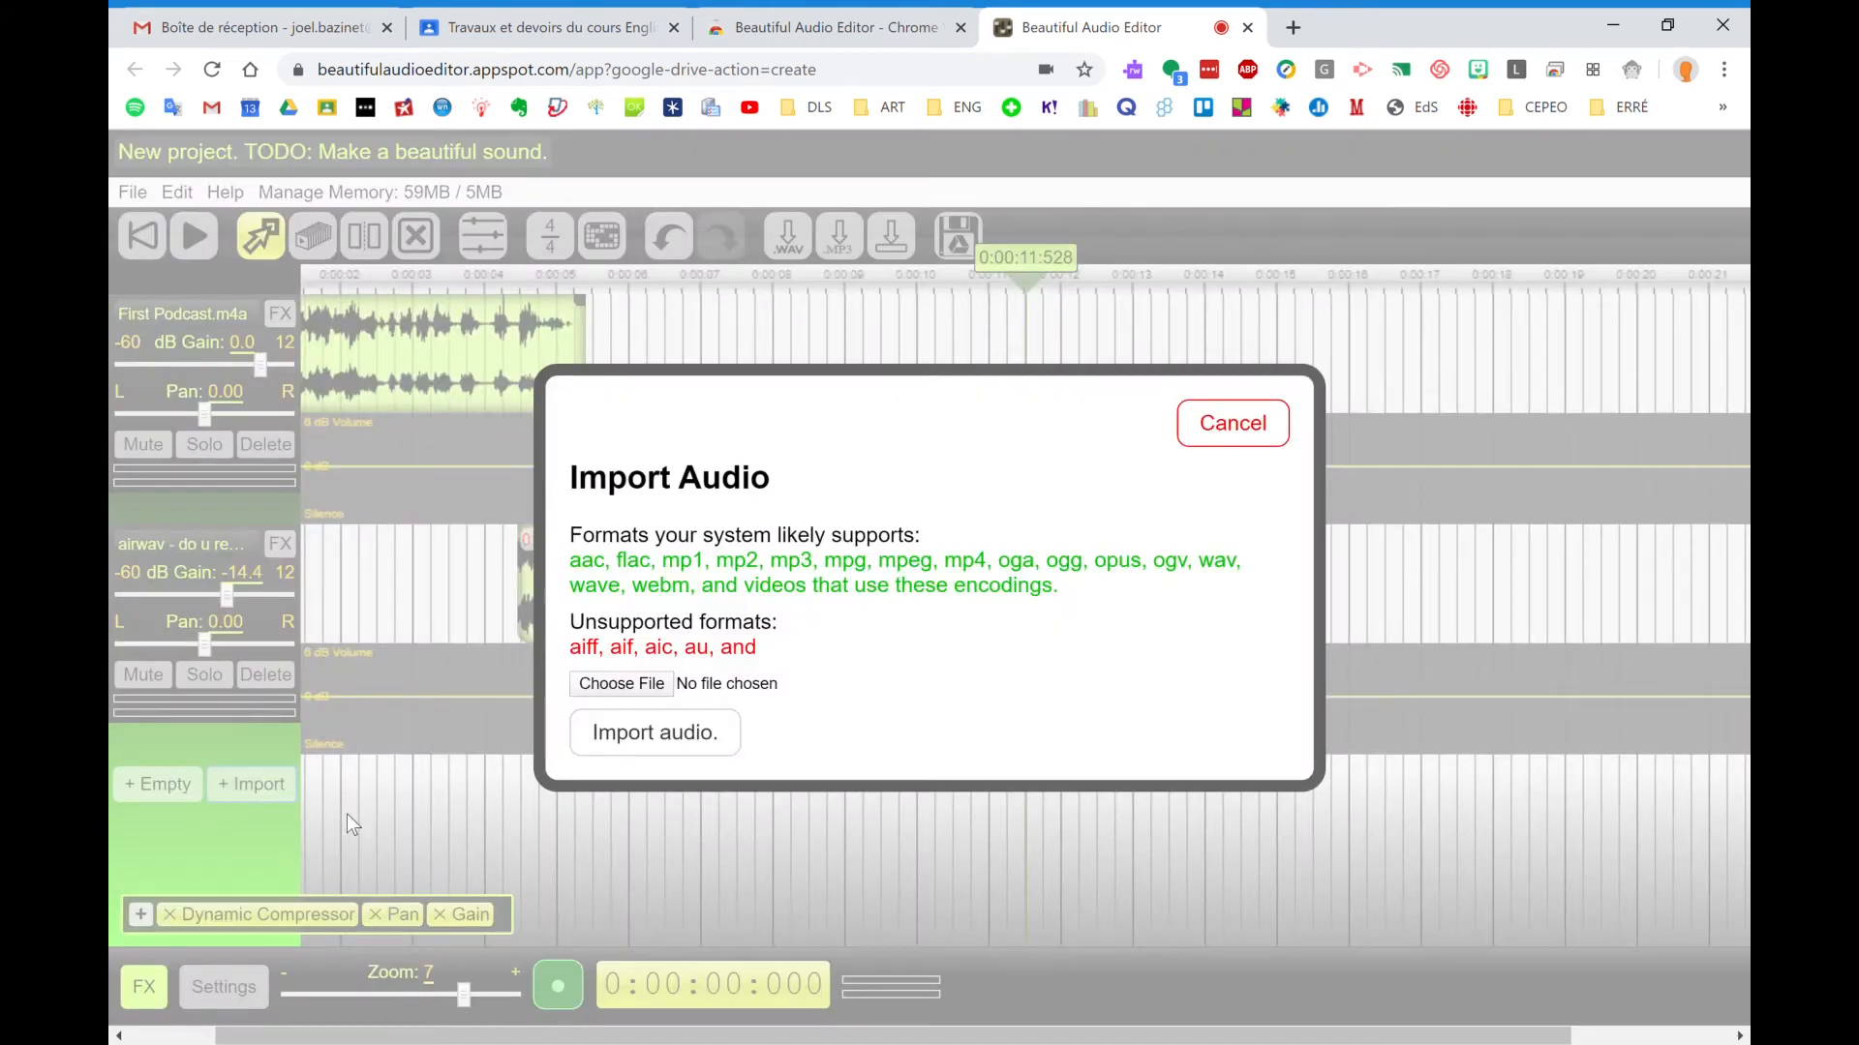
{"action": "left_click", "coordinate": [834, 1044]}
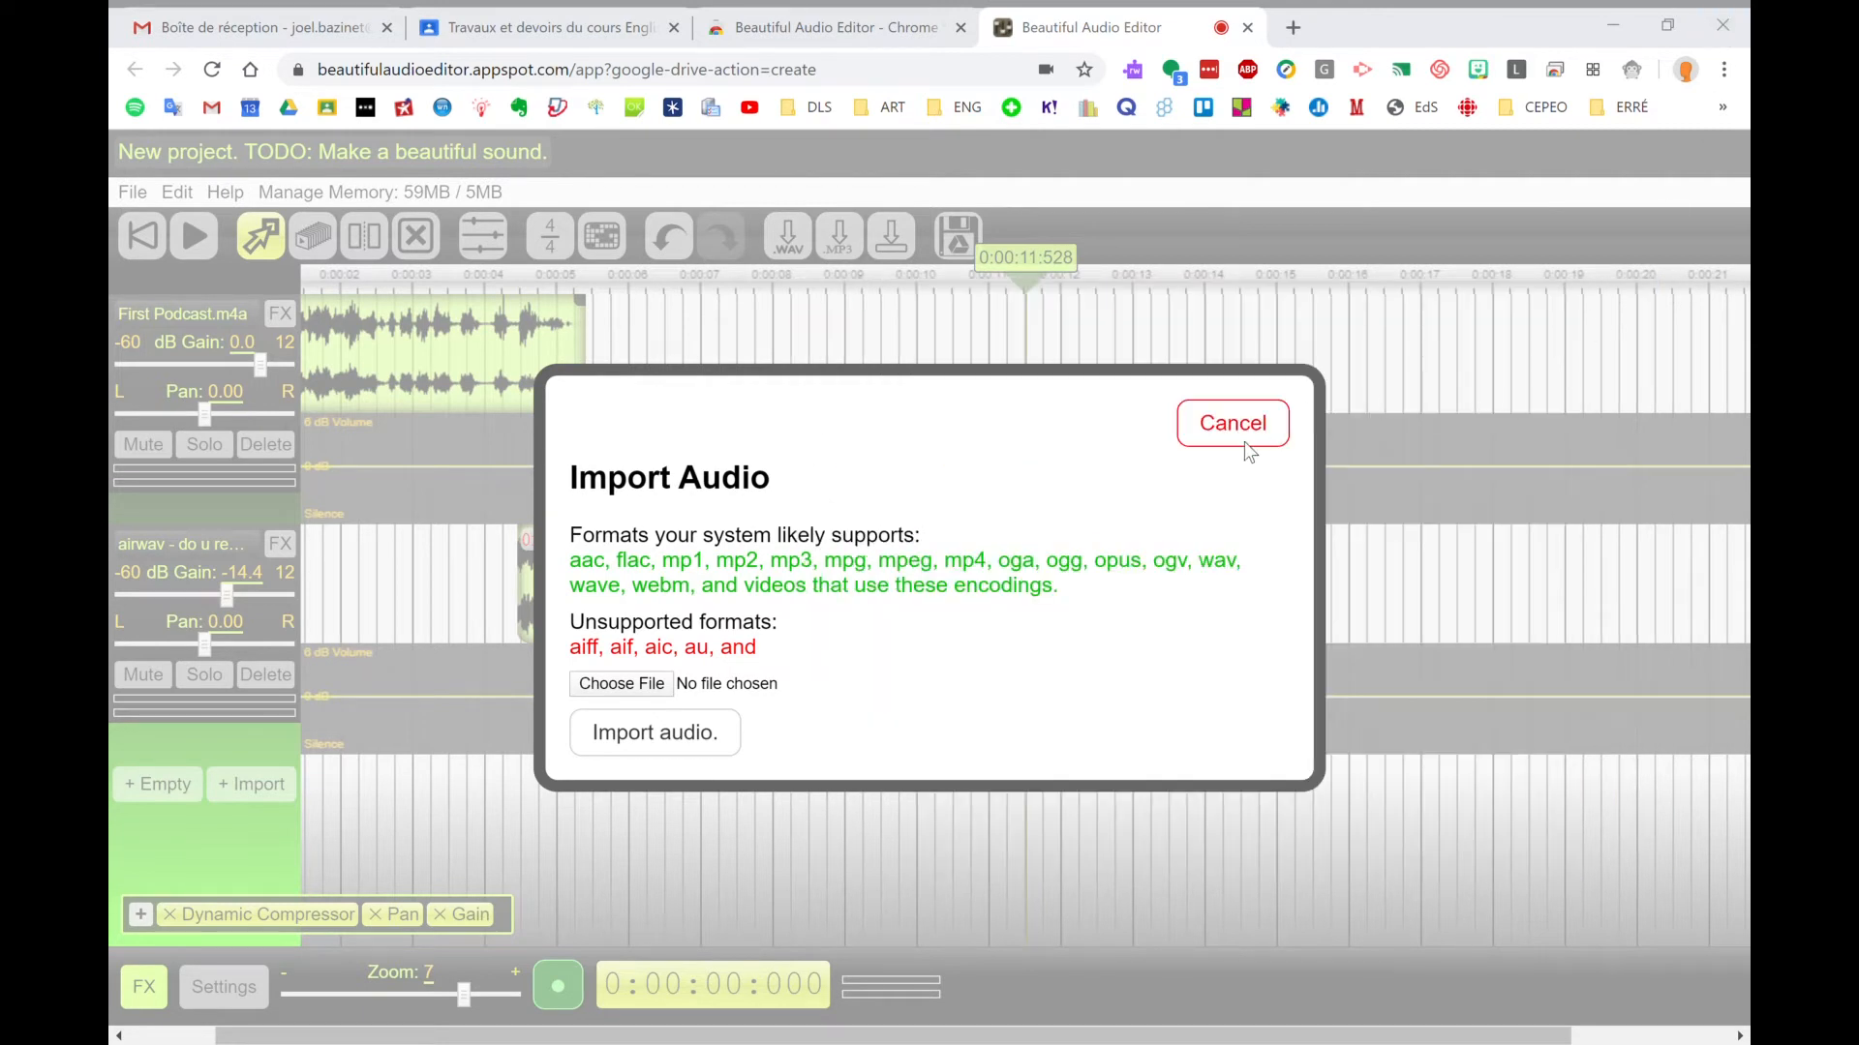
{"action": "left_click", "coordinate": [702, 751]}
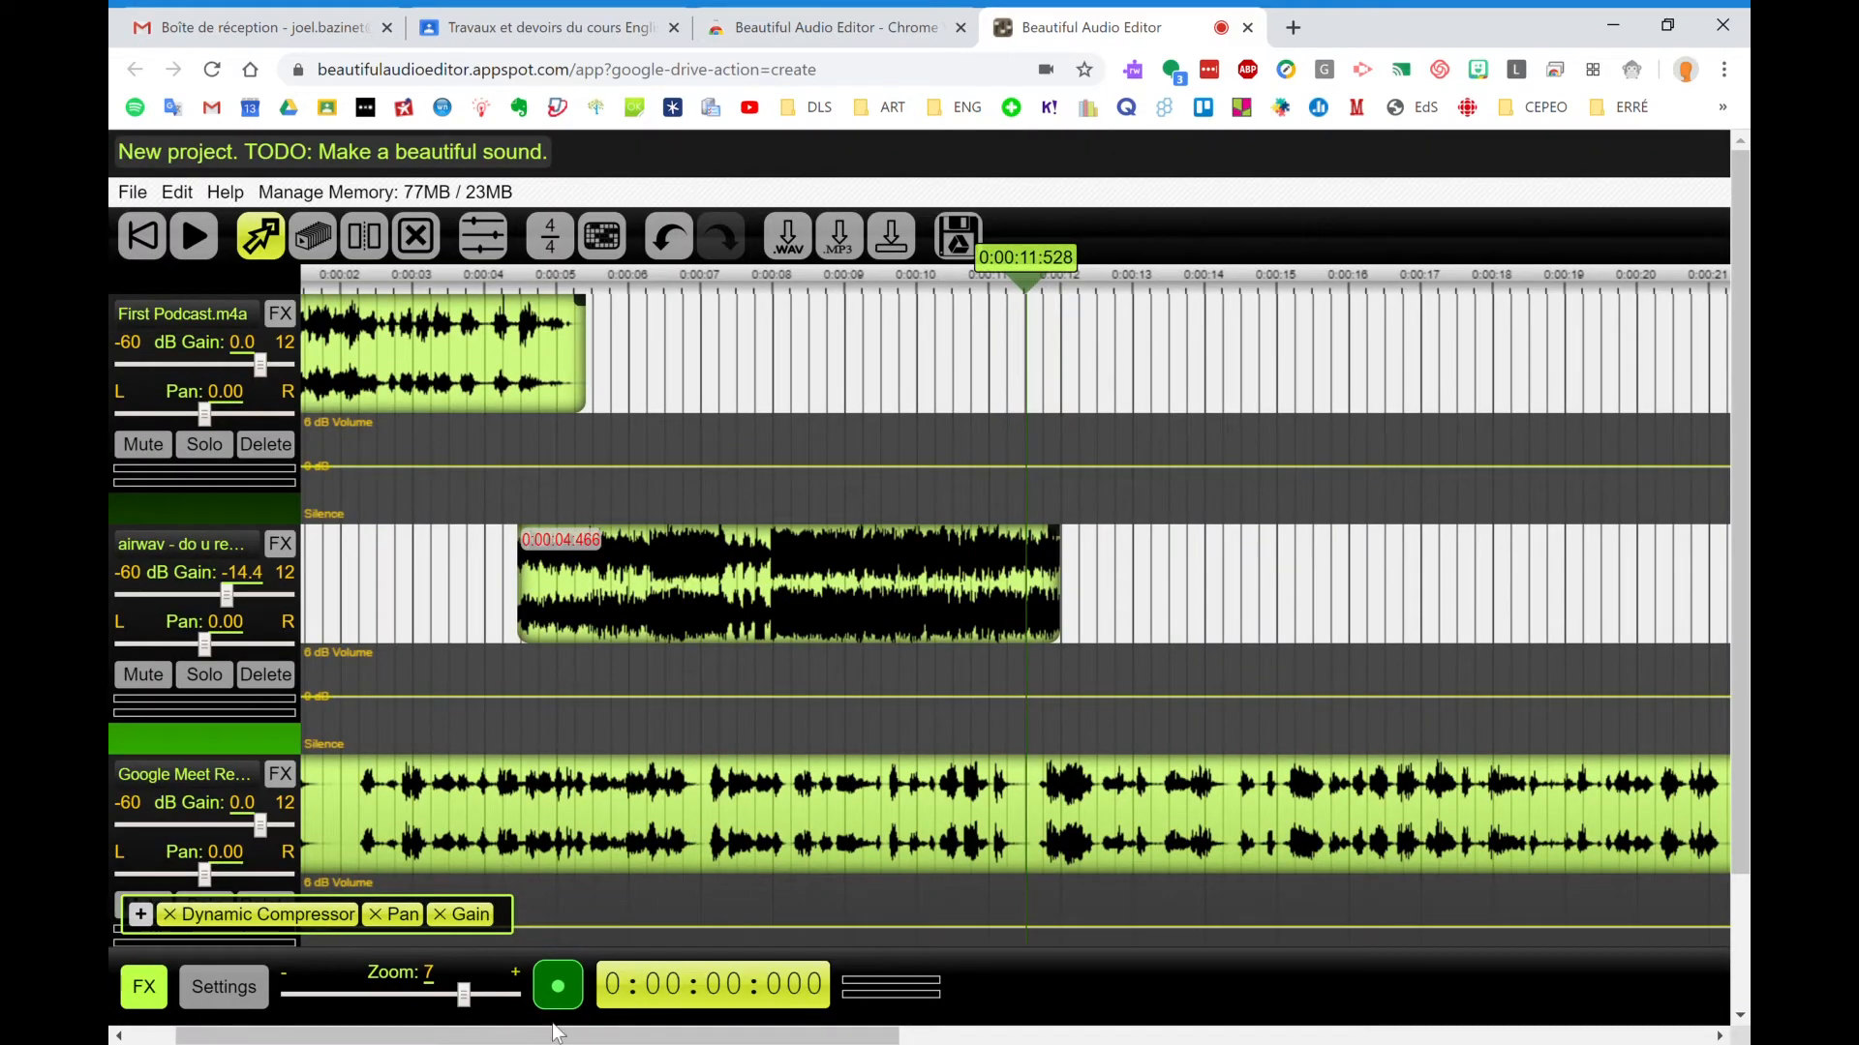
Step: Listen to the Google Meet recording from about 29.3 s to 32.5 s
{"action": "left_click_drag", "start_coordinate": [719, 1037], "coordinate": [629, 1038]}
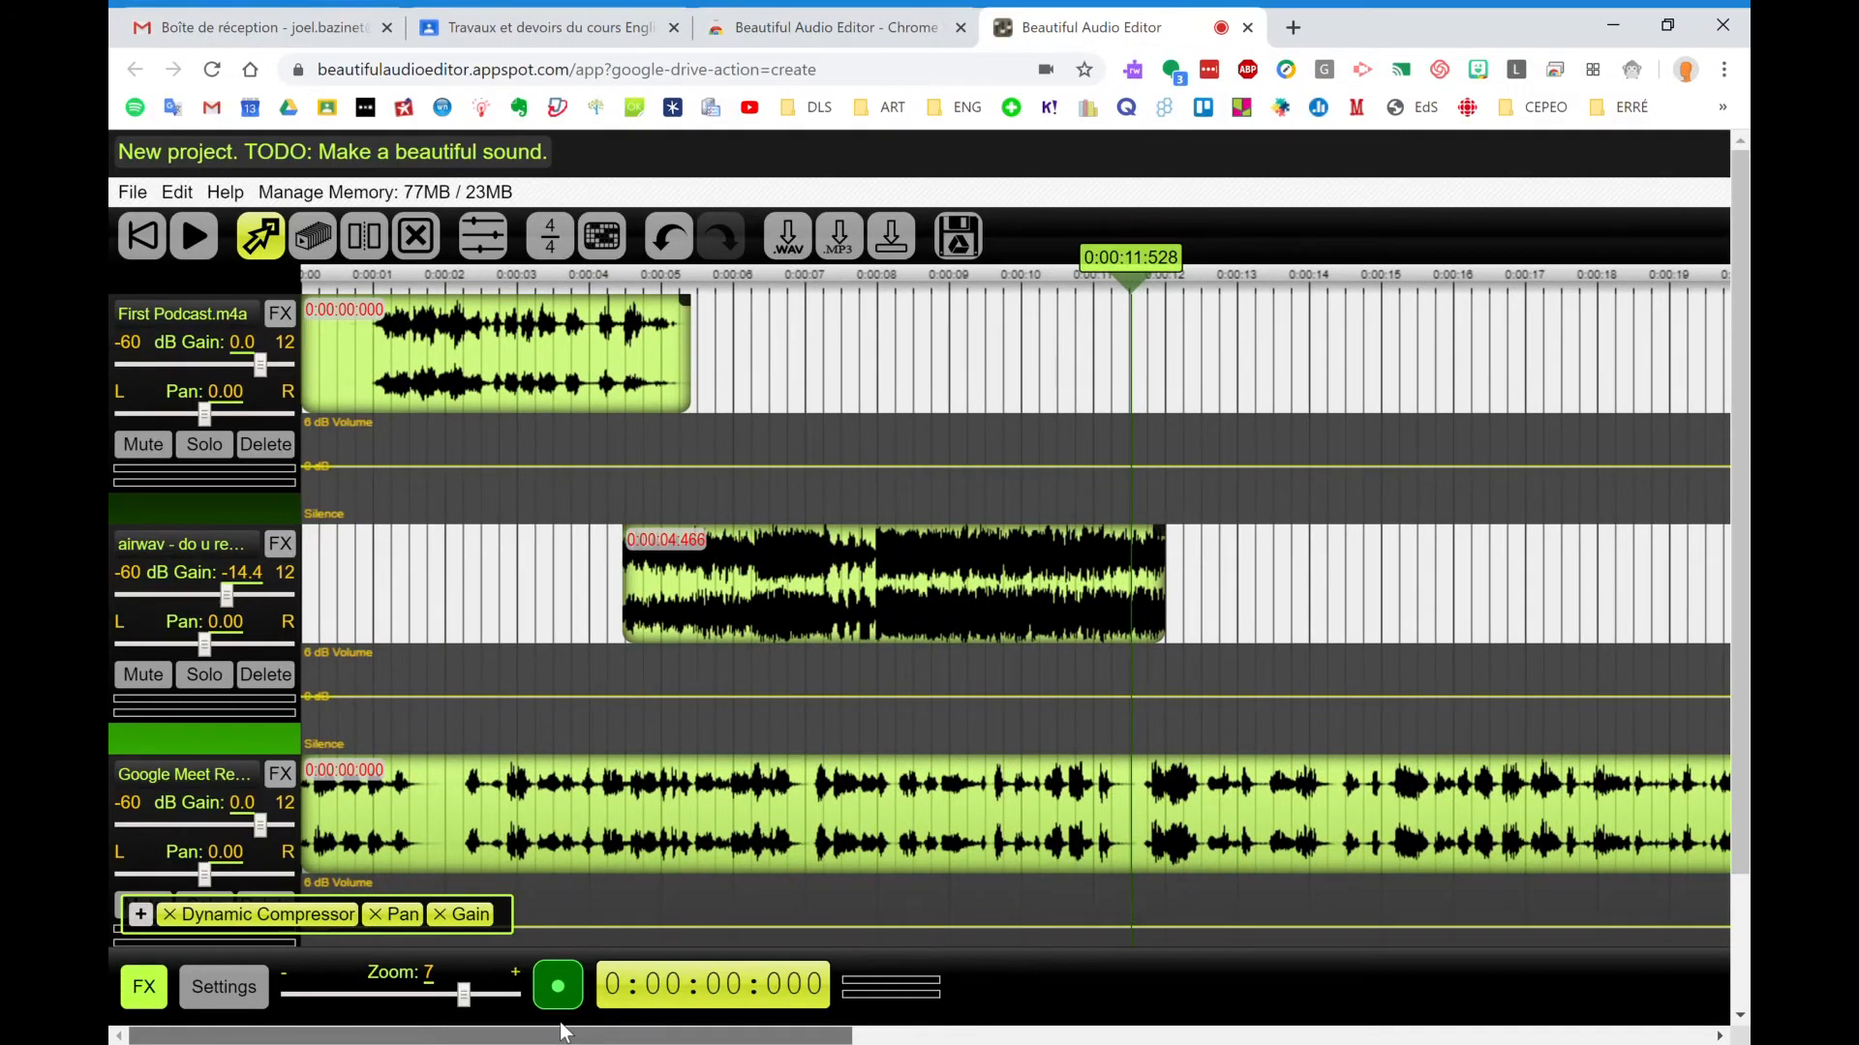
{"action": "left_click_drag", "start_coordinate": [461, 997], "coordinate": [390, 1001]}
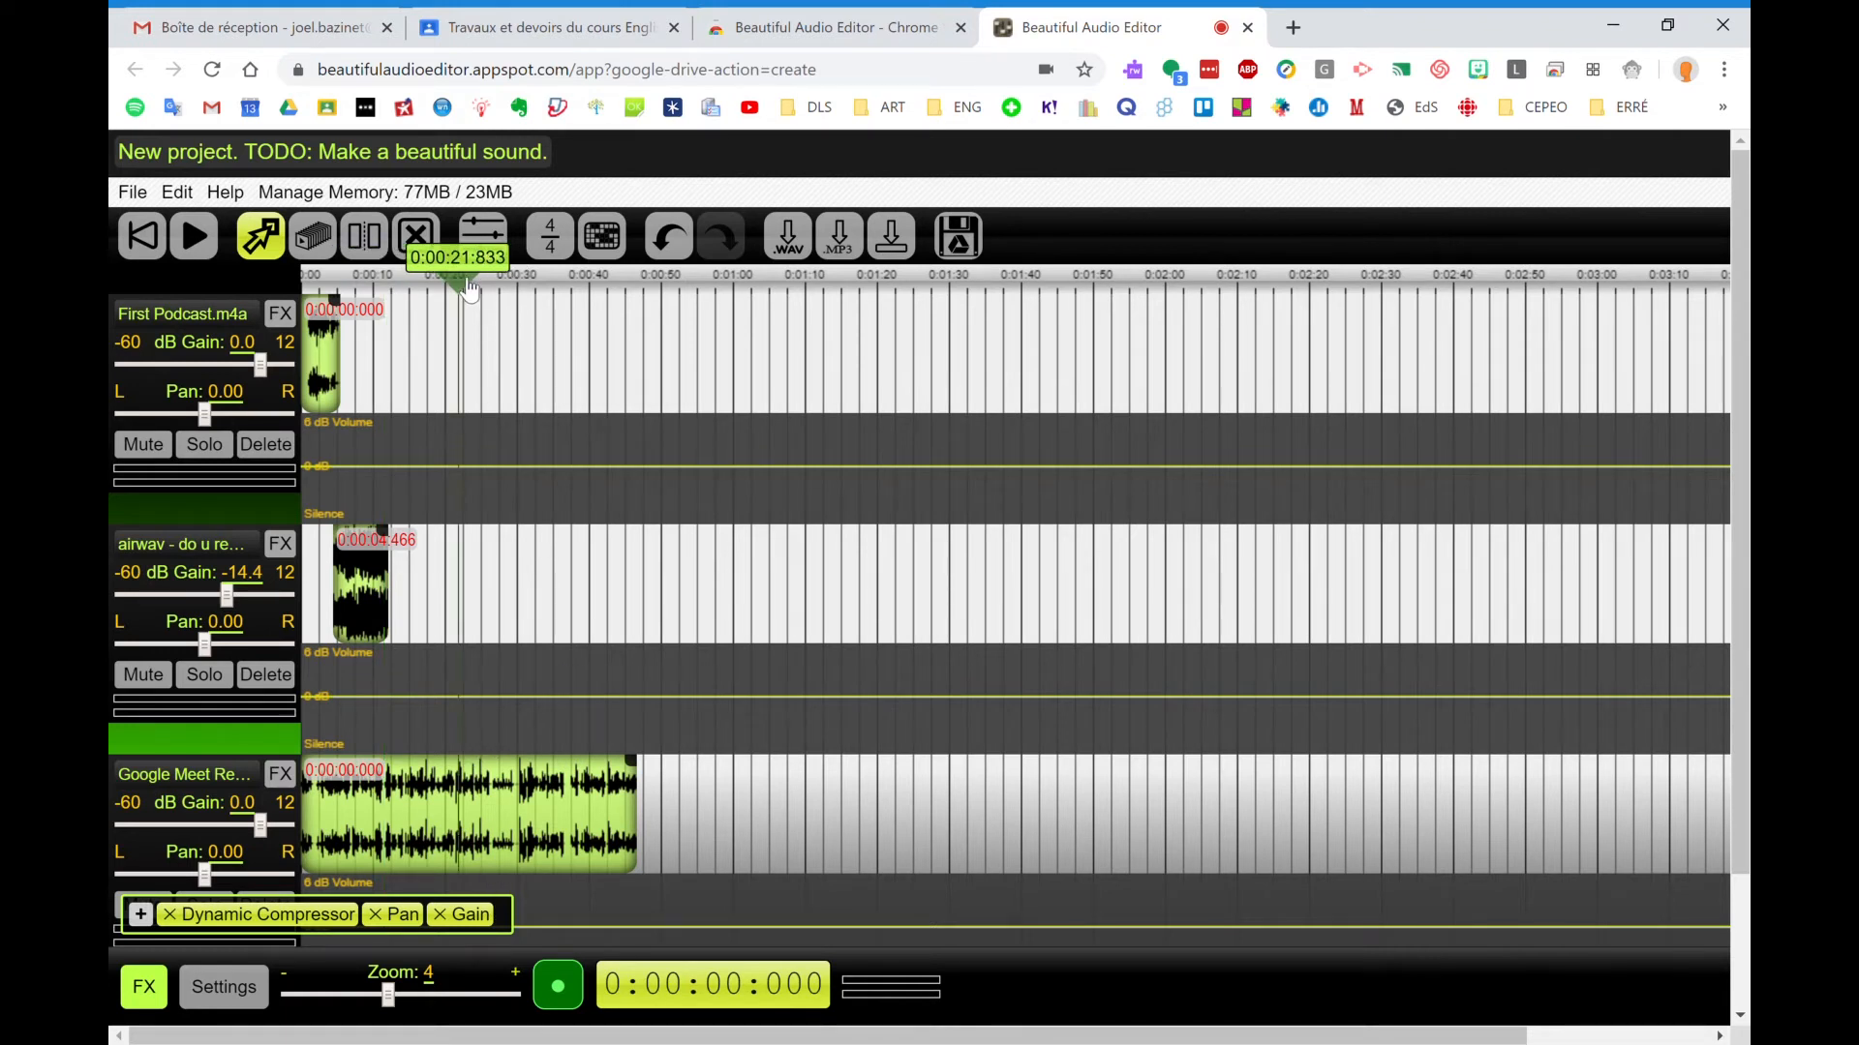
{"action": "left_click", "coordinate": [429, 280]}
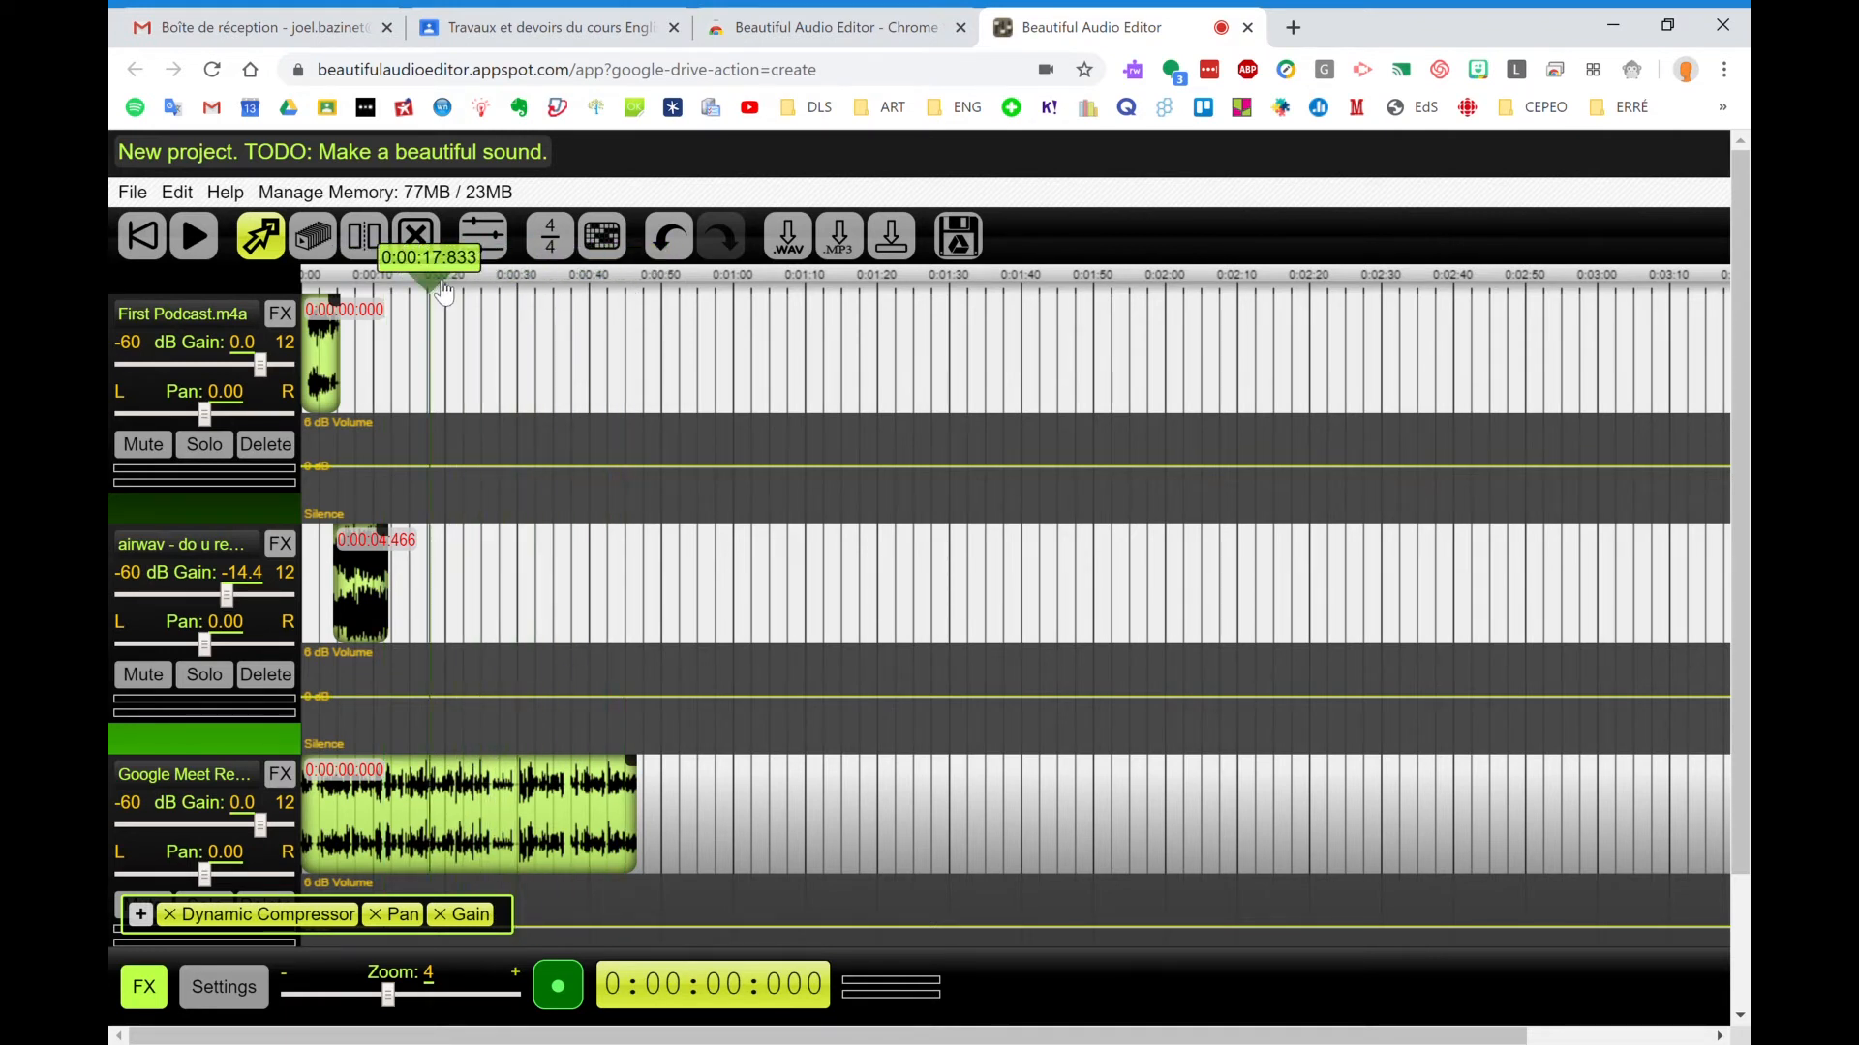
{"action": "left_click_drag", "start_coordinate": [428, 282], "coordinate": [520, 296]}
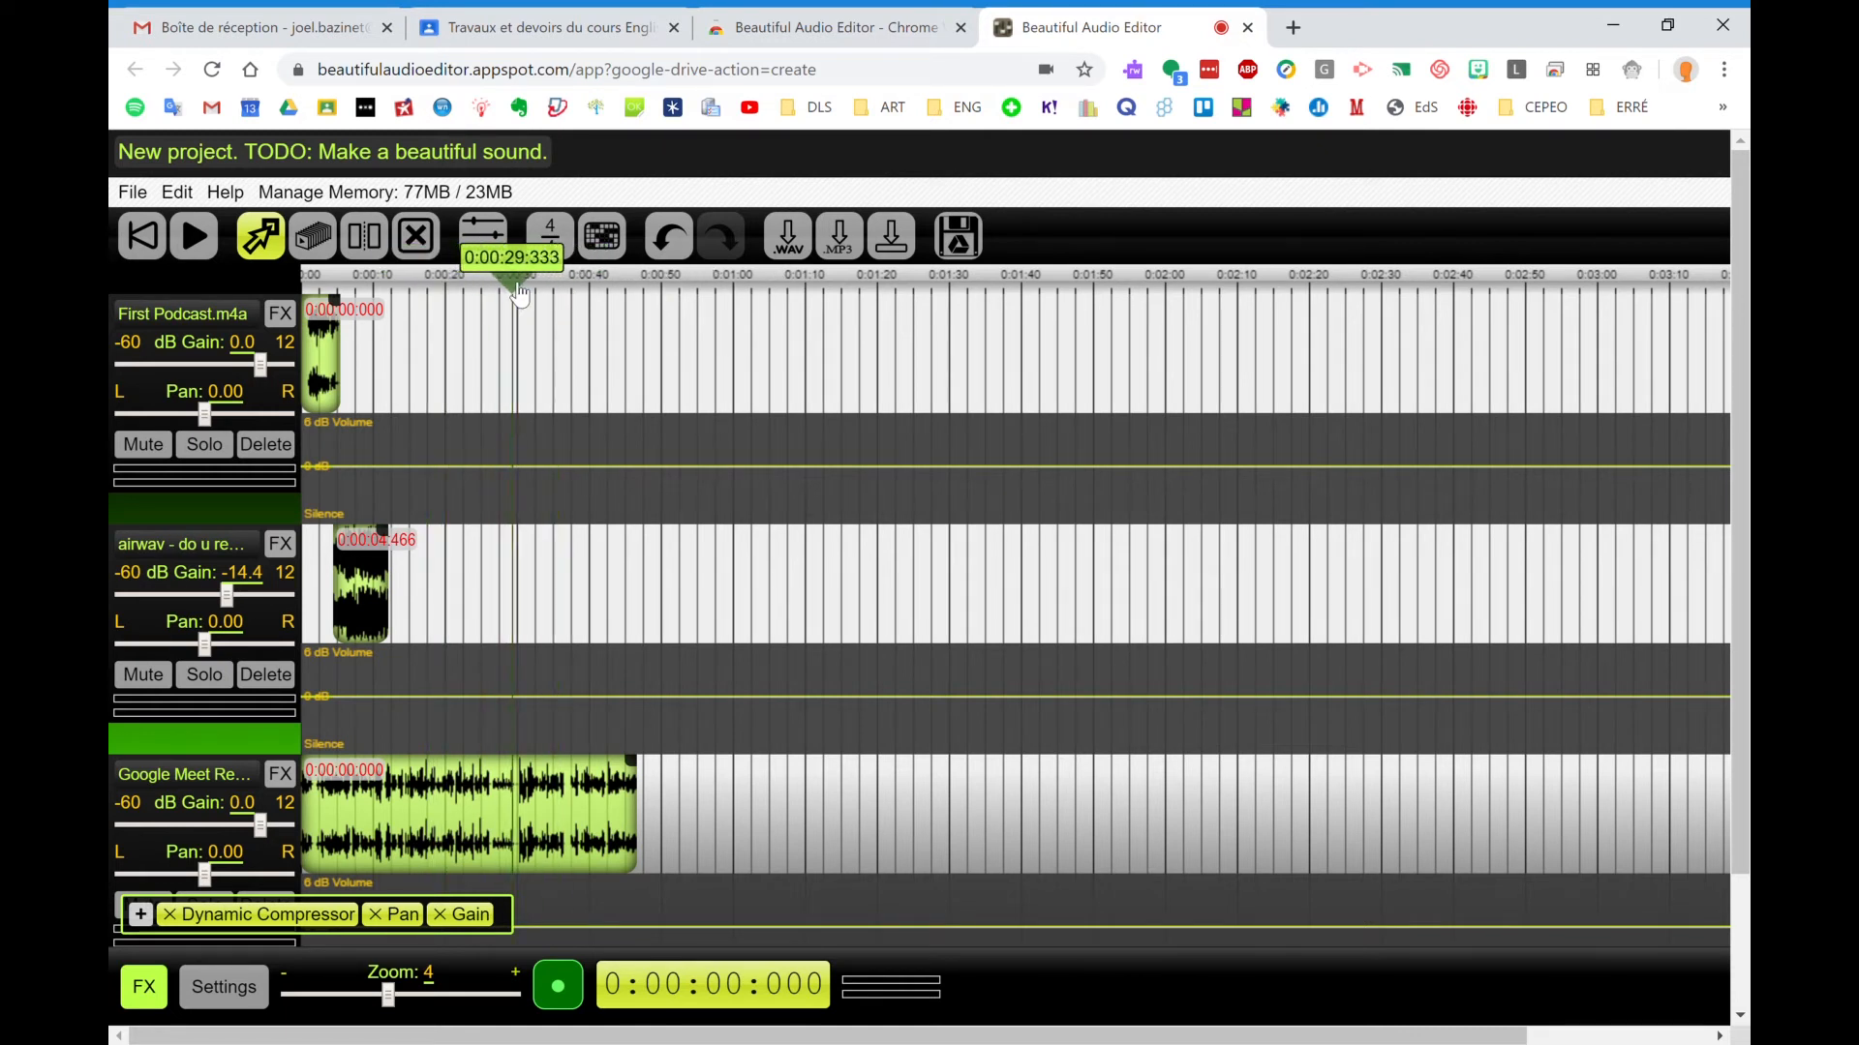
{"action": "left_click", "coordinate": [196, 244]}
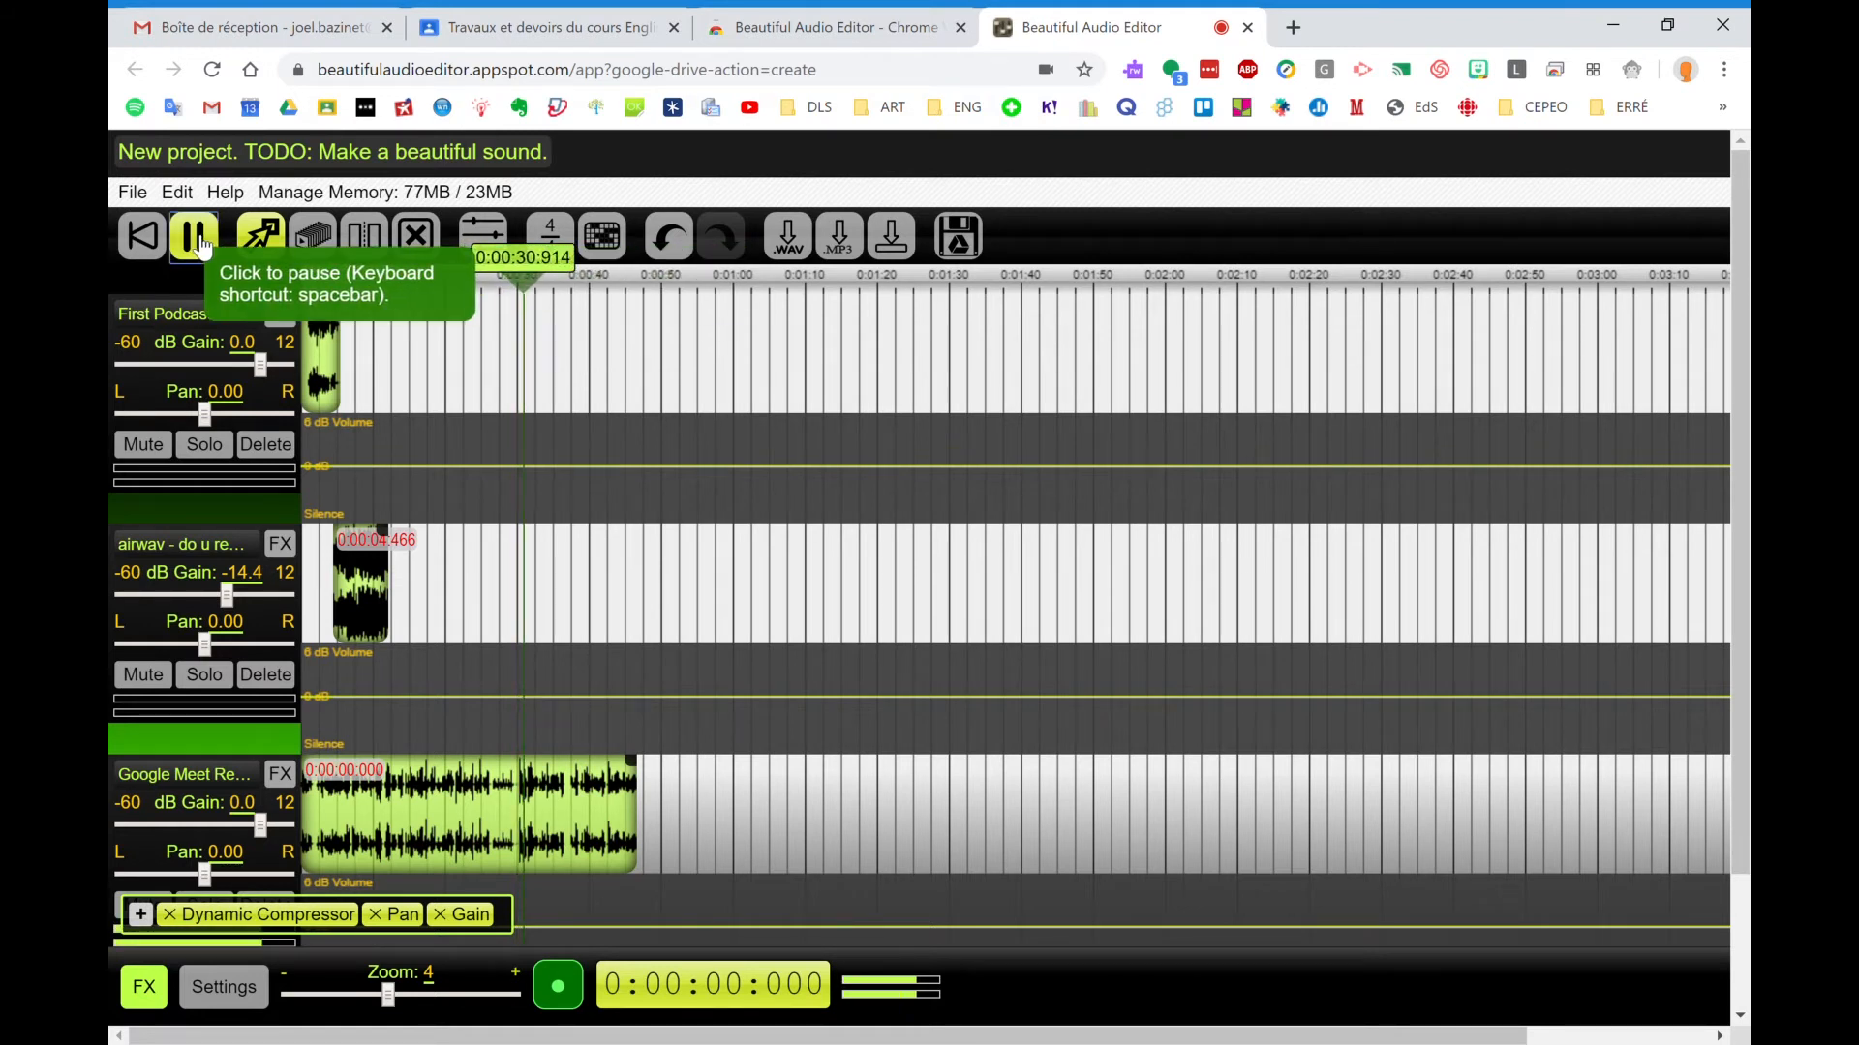
{"action": "left_click", "coordinate": [197, 244]}
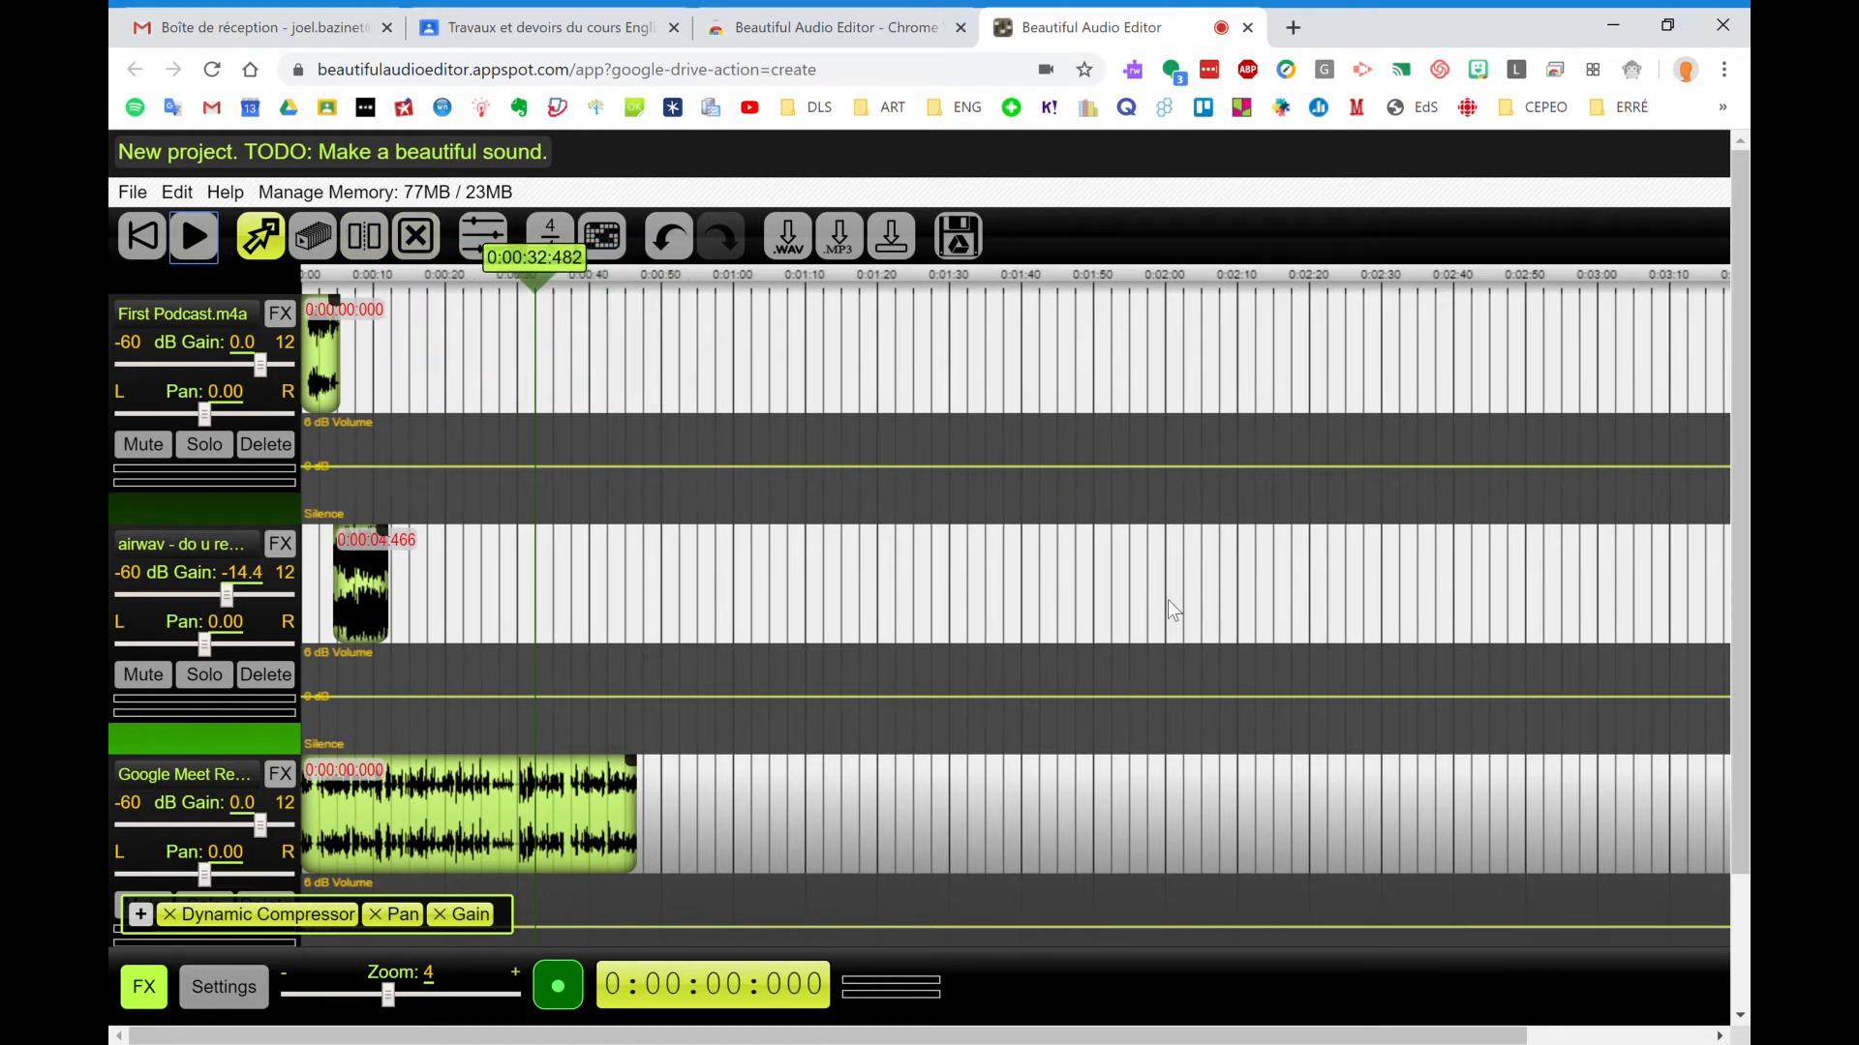
Step: Cut out the Google Meet recording between 29.5 s and about 36.8 s, and move the last section to 29.5 s to close the gap
{"action": "left_click", "coordinate": [365, 235]}
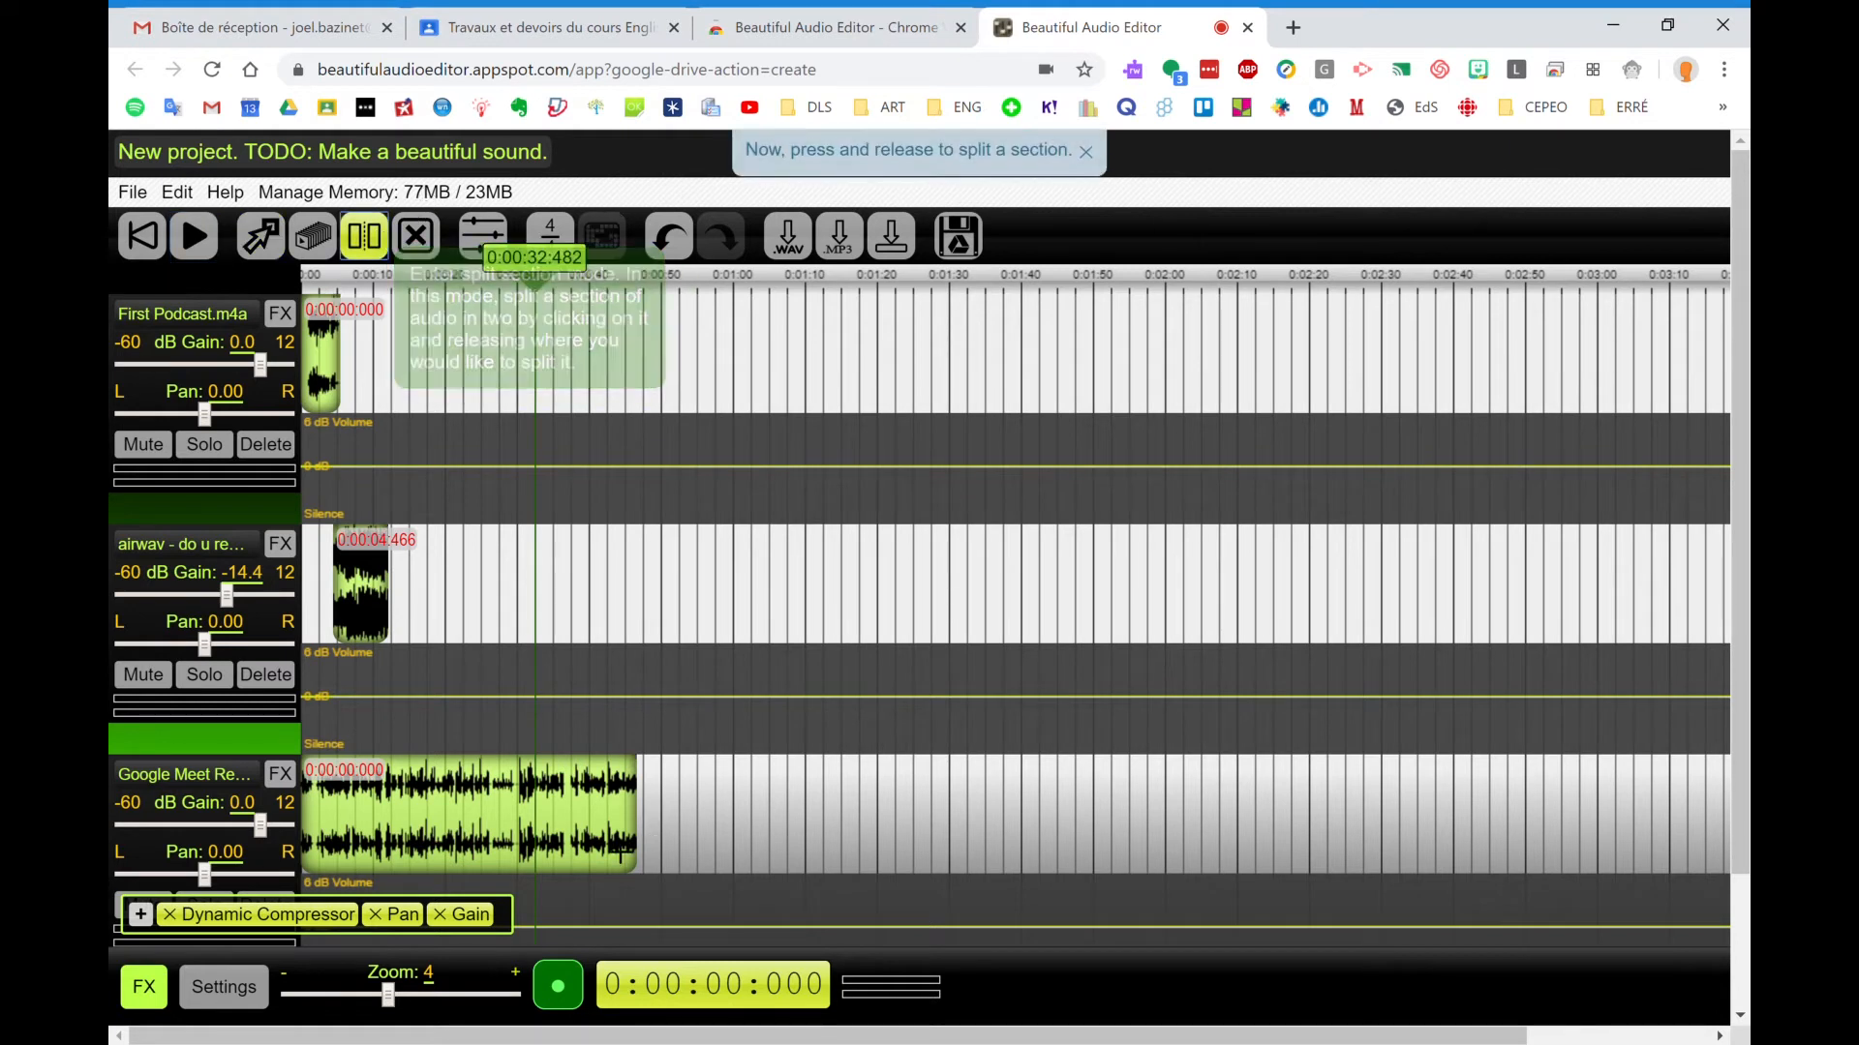
{"action": "left_click", "coordinate": [515, 814]}
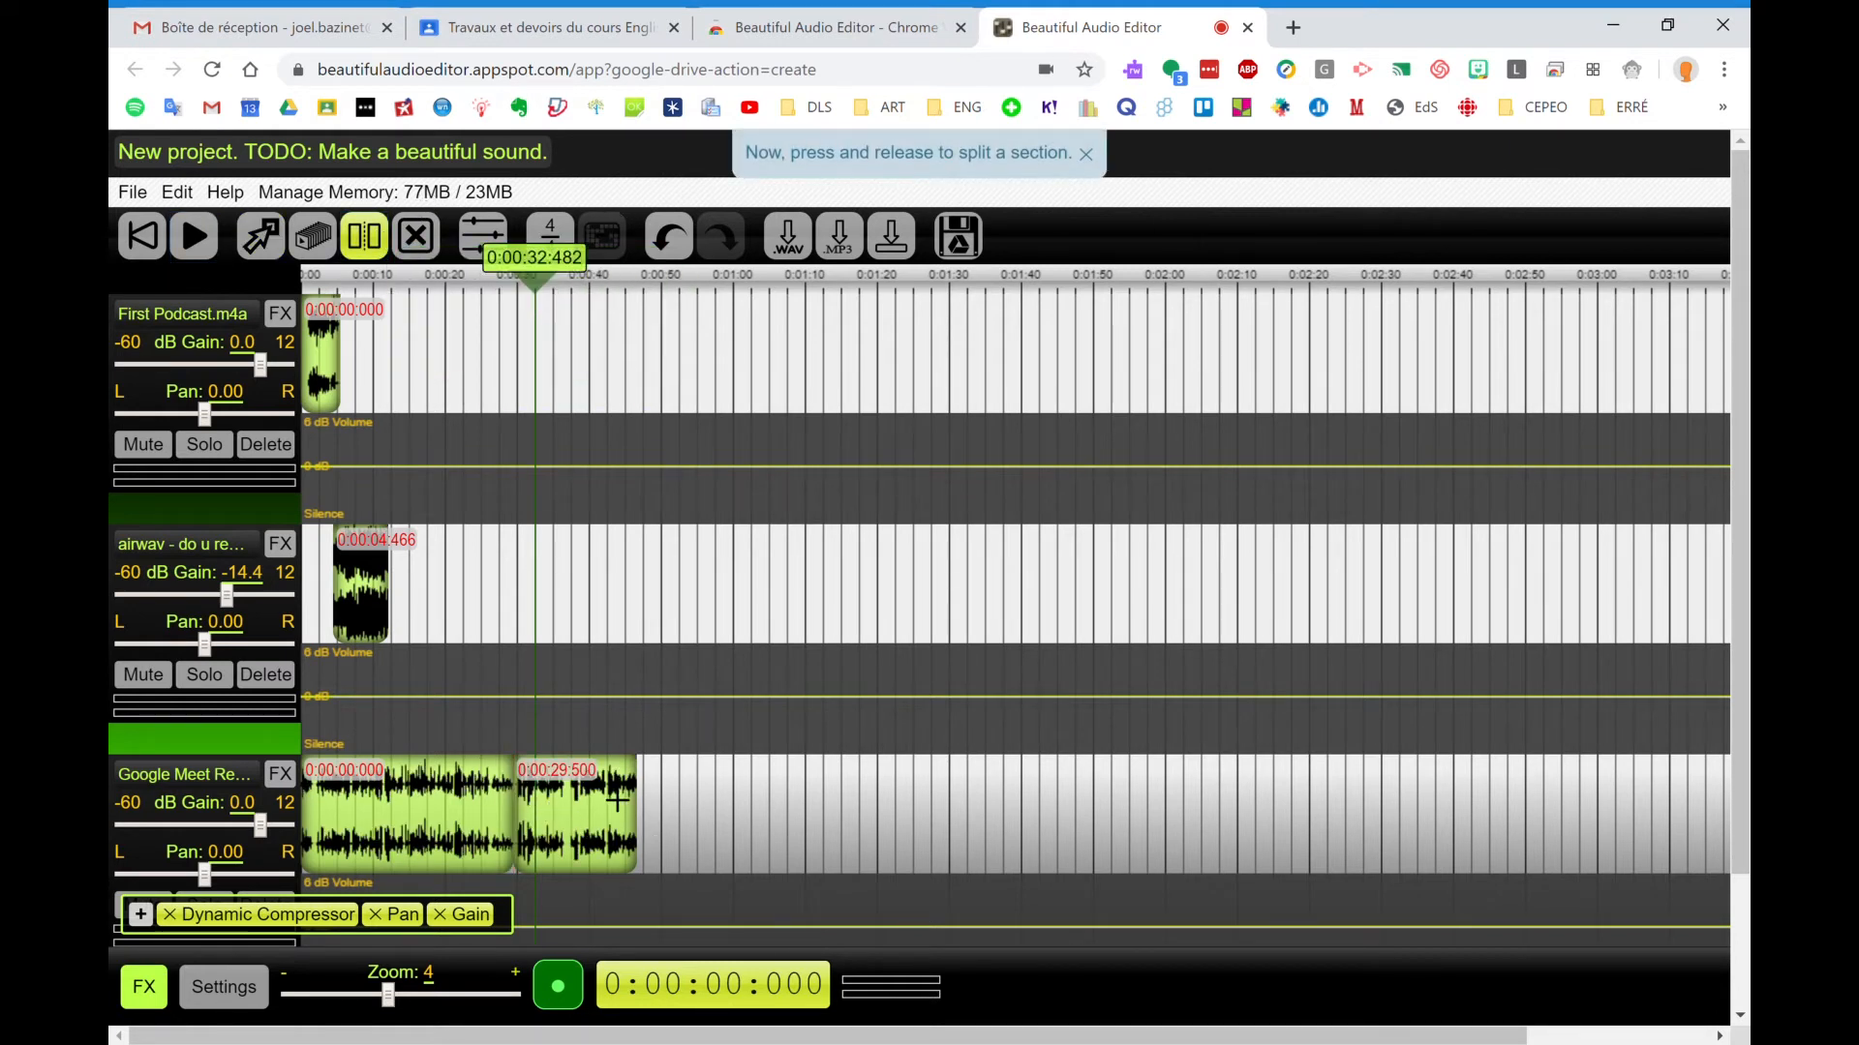
{"action": "left_click", "coordinate": [567, 813]}
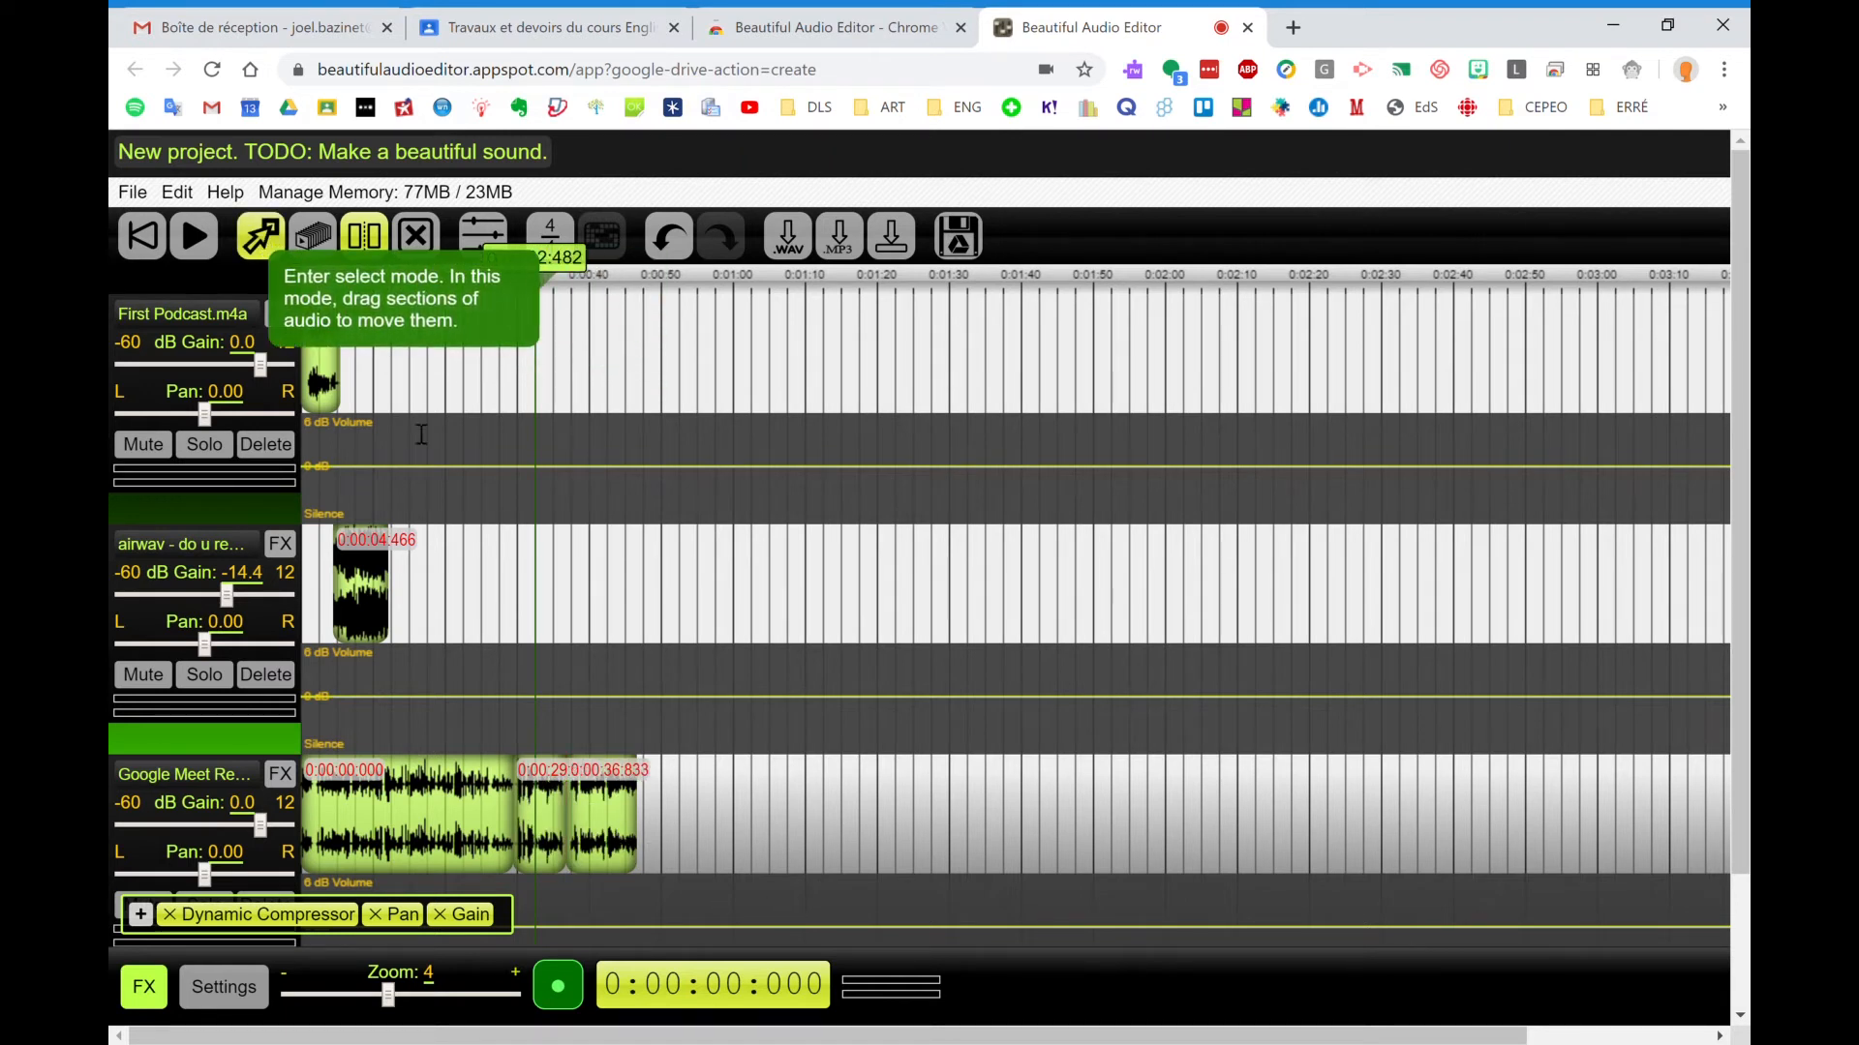
{"action": "left_click", "coordinate": [416, 235]}
{"action": "left_click", "coordinate": [565, 832]}
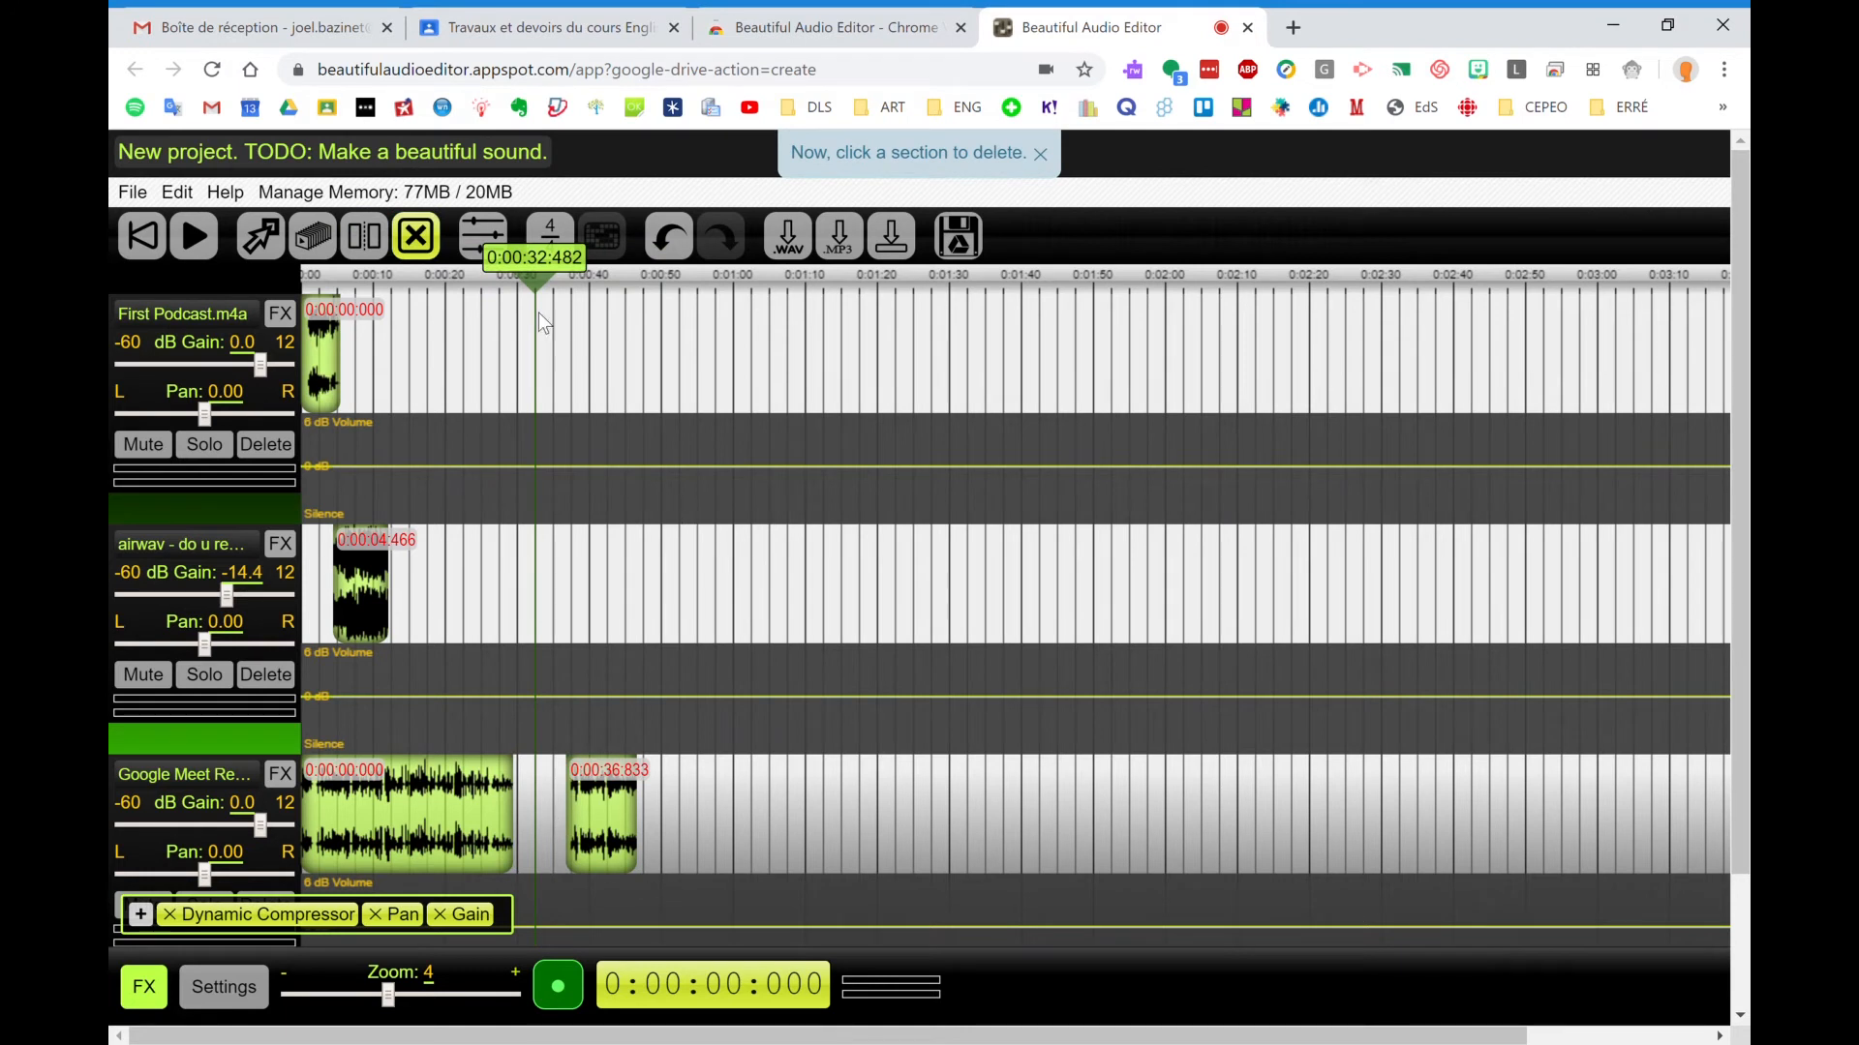
{"action": "left_click", "coordinate": [259, 236]}
{"action": "left_click_drag", "start_coordinate": [602, 823], "coordinate": [563, 834]}
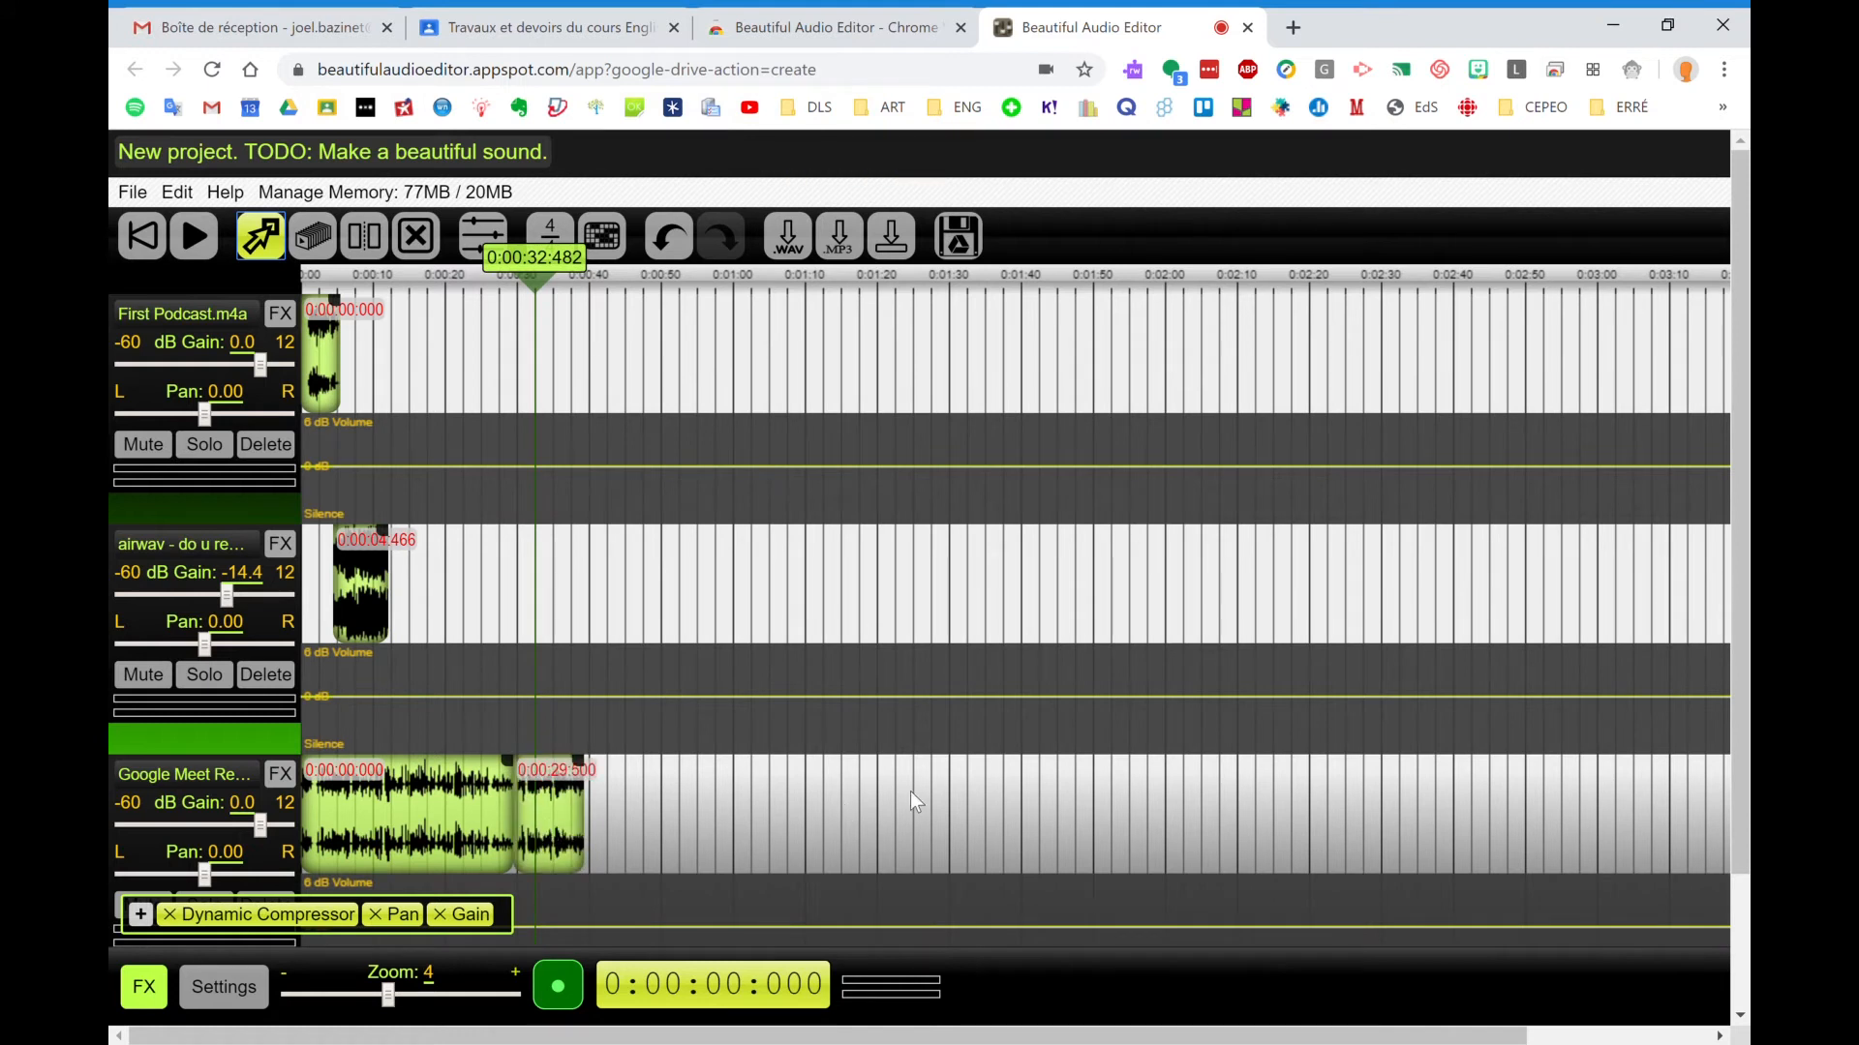
Step: Play back the join in the Google Meet recording from about 28.1 s to 31.6 s
{"action": "left_click_drag", "start_coordinate": [538, 281], "coordinate": [515, 282]}
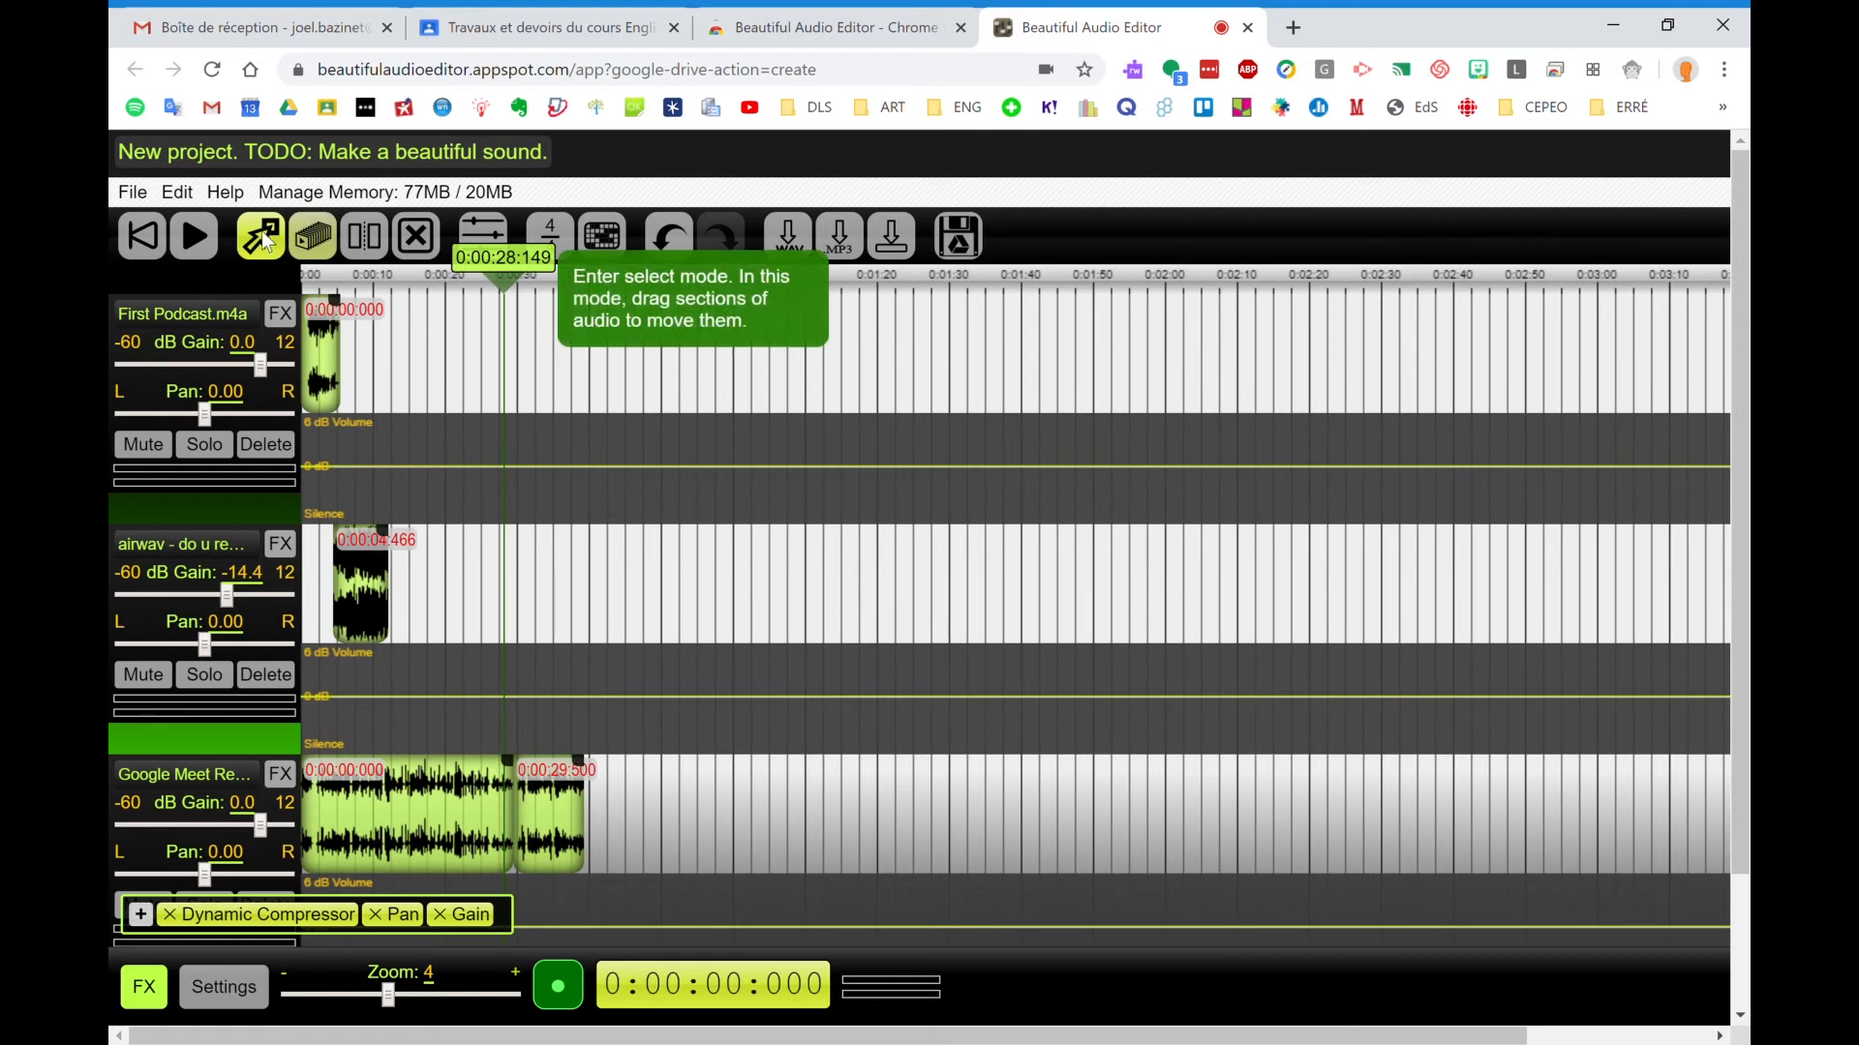
{"action": "left_click", "coordinate": [197, 254]}
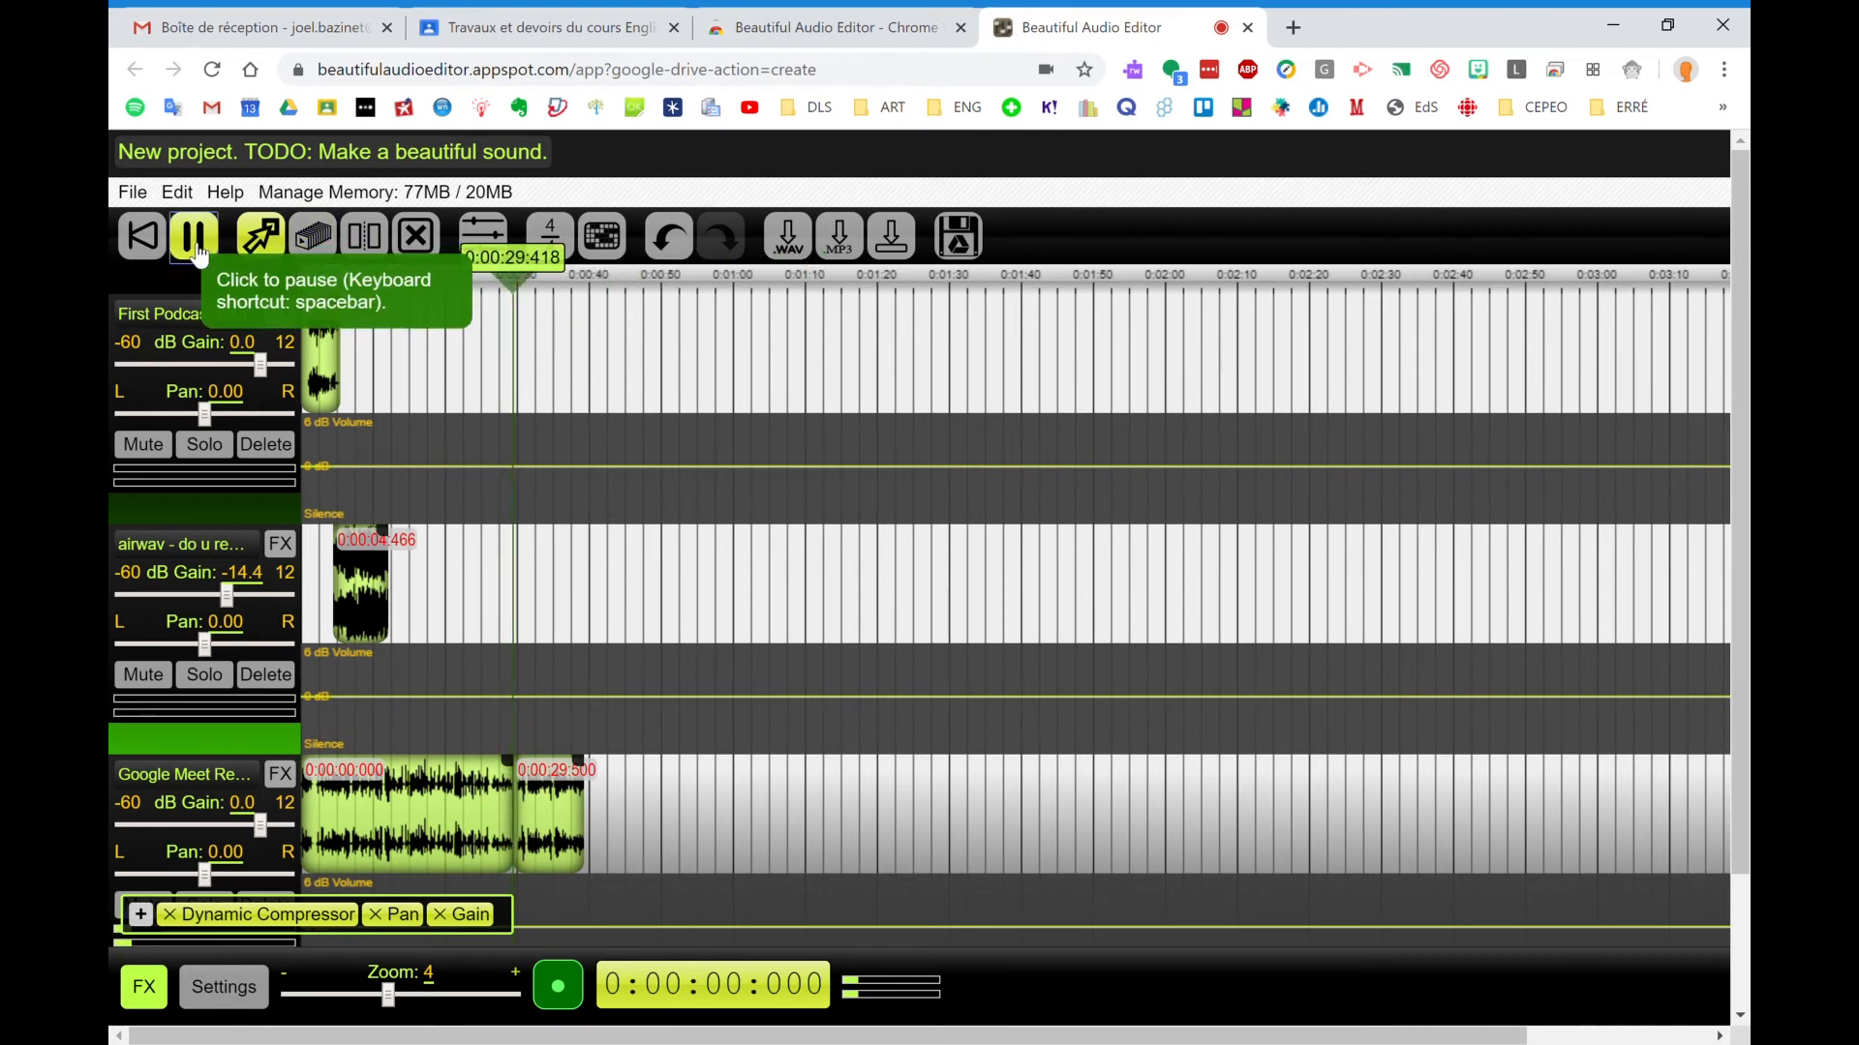
{"action": "left_click", "coordinate": [197, 254]}
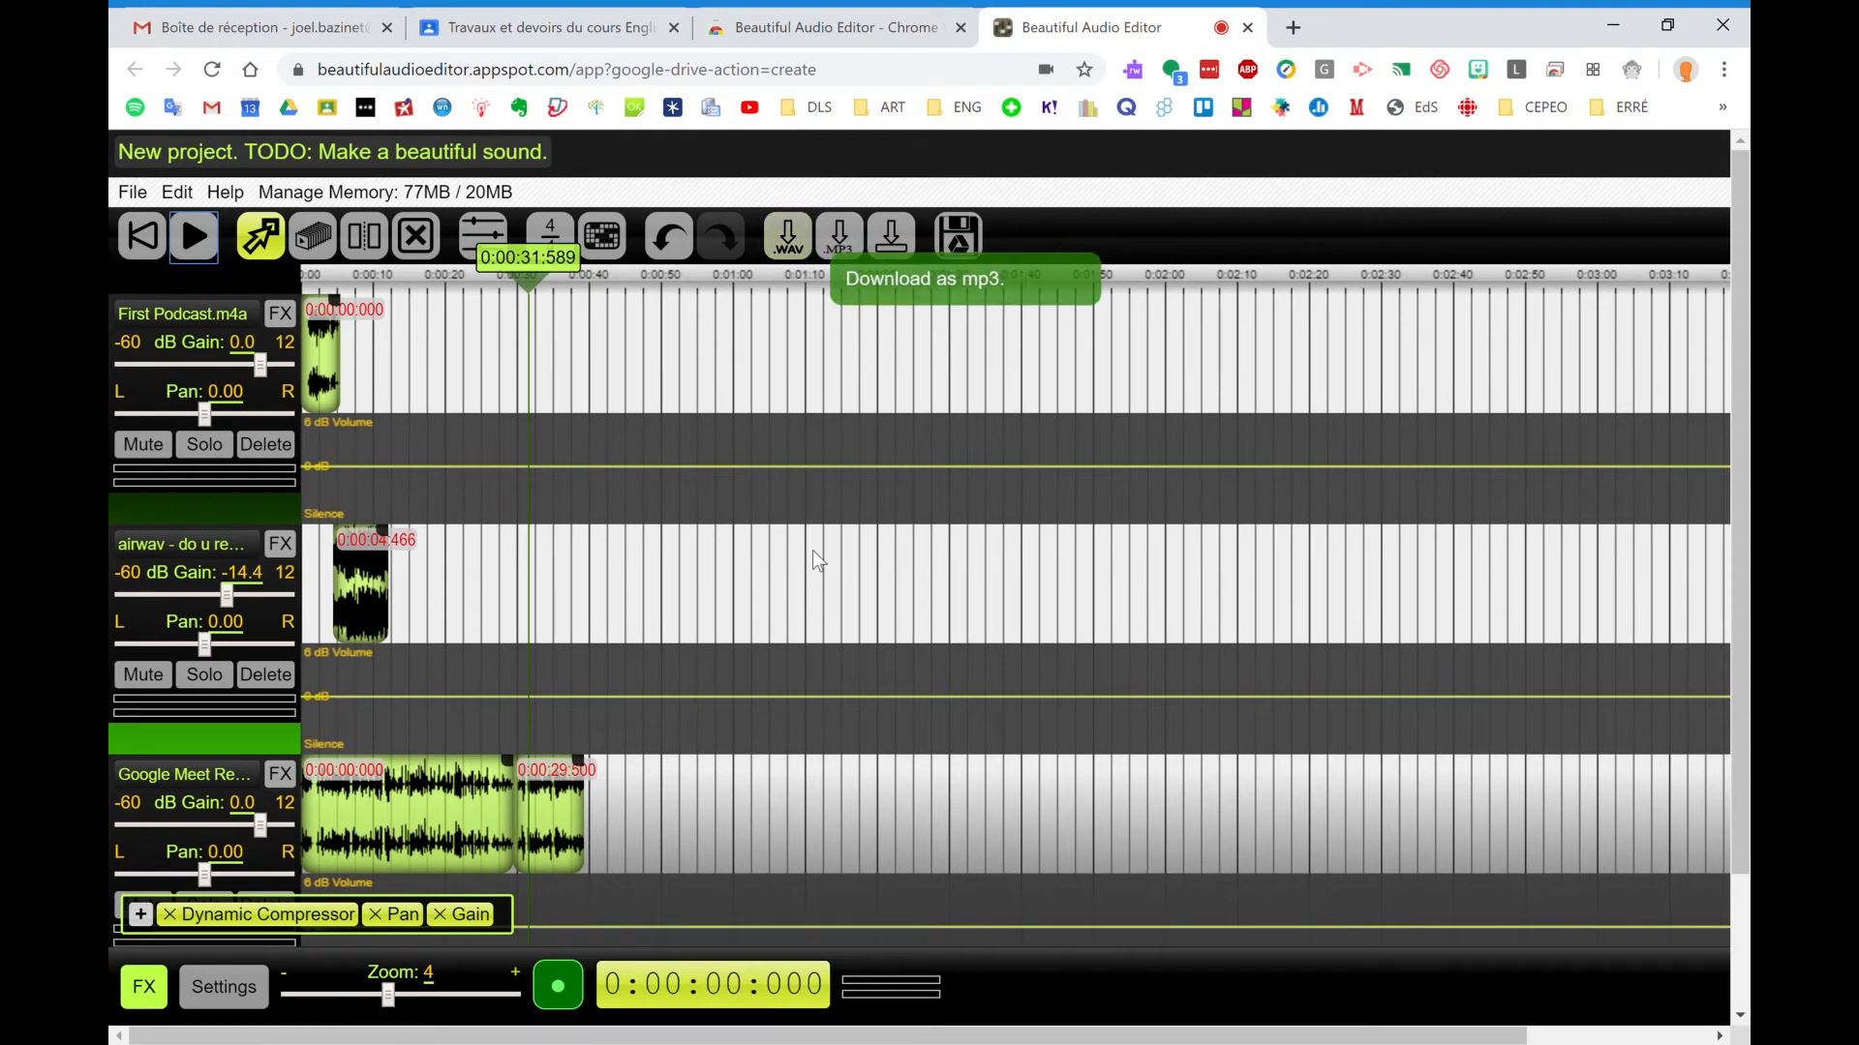
Step: Export the project as an MP3 file and download it
{"action": "left_click", "coordinate": [841, 240]}
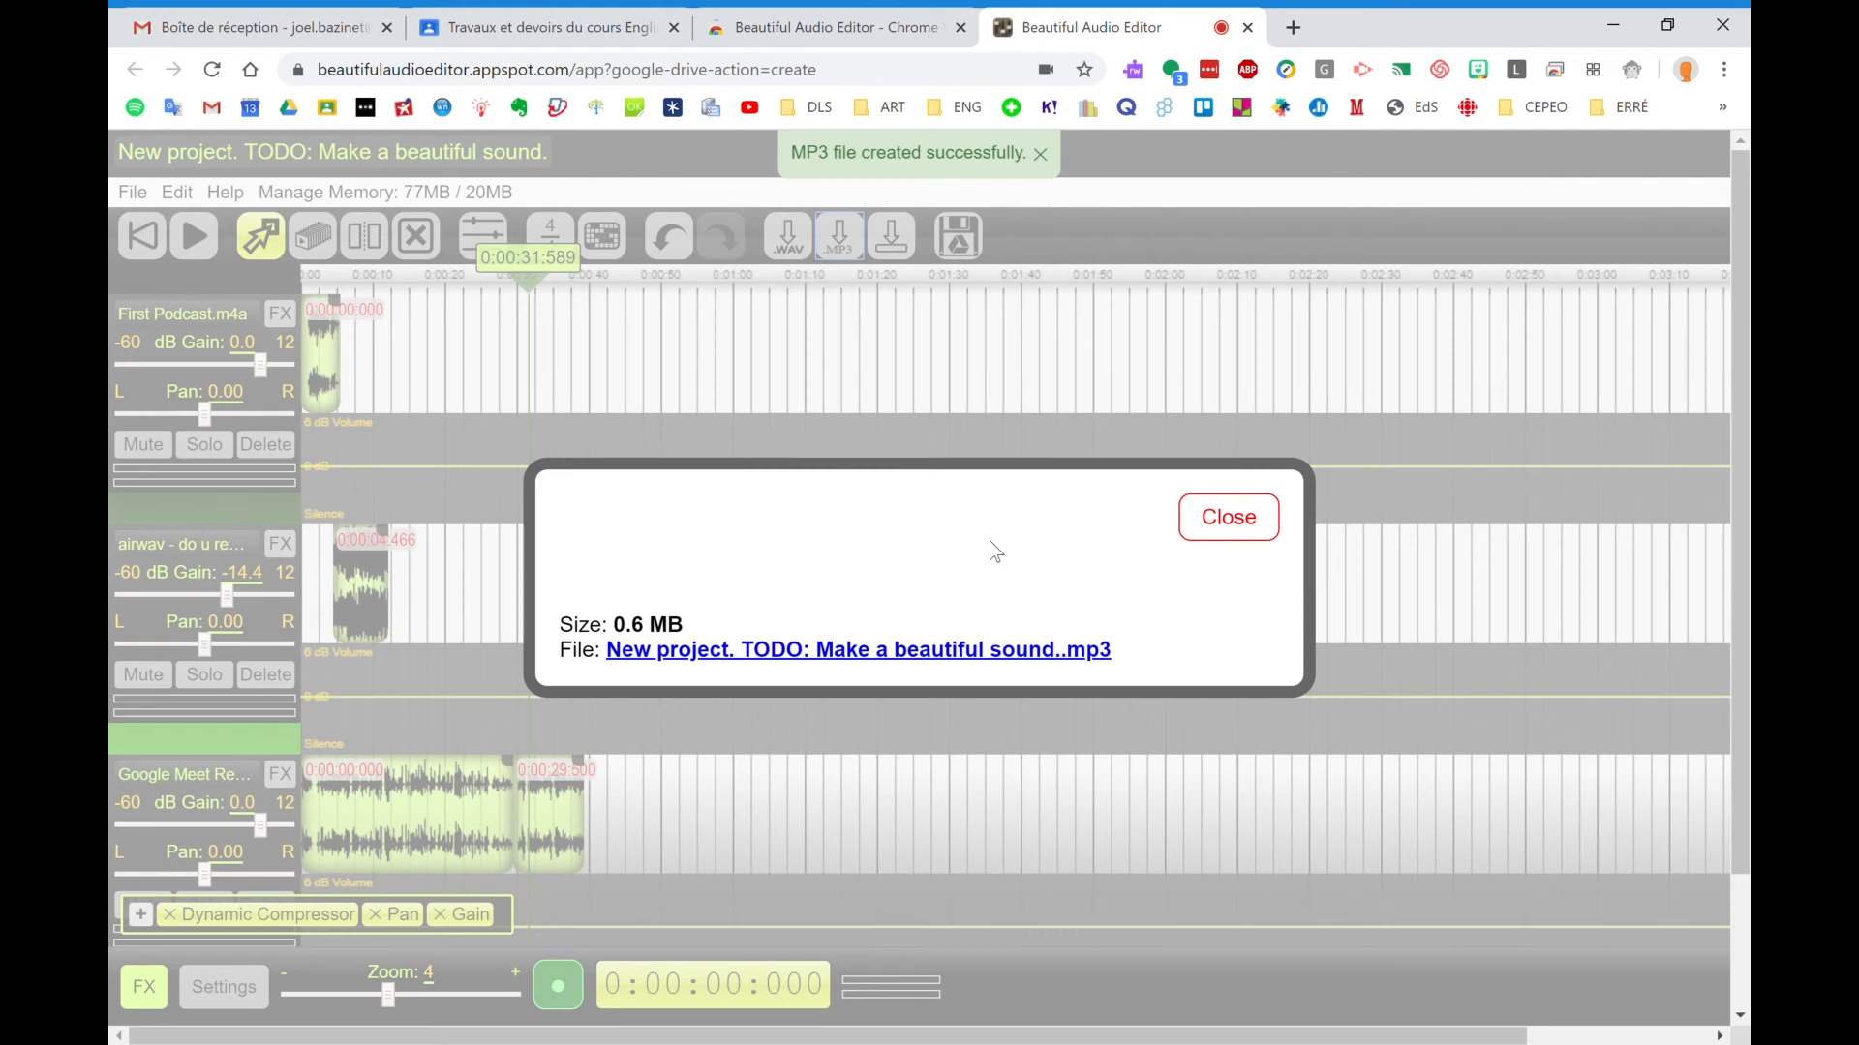
{"action": "left_click", "coordinate": [920, 664]}
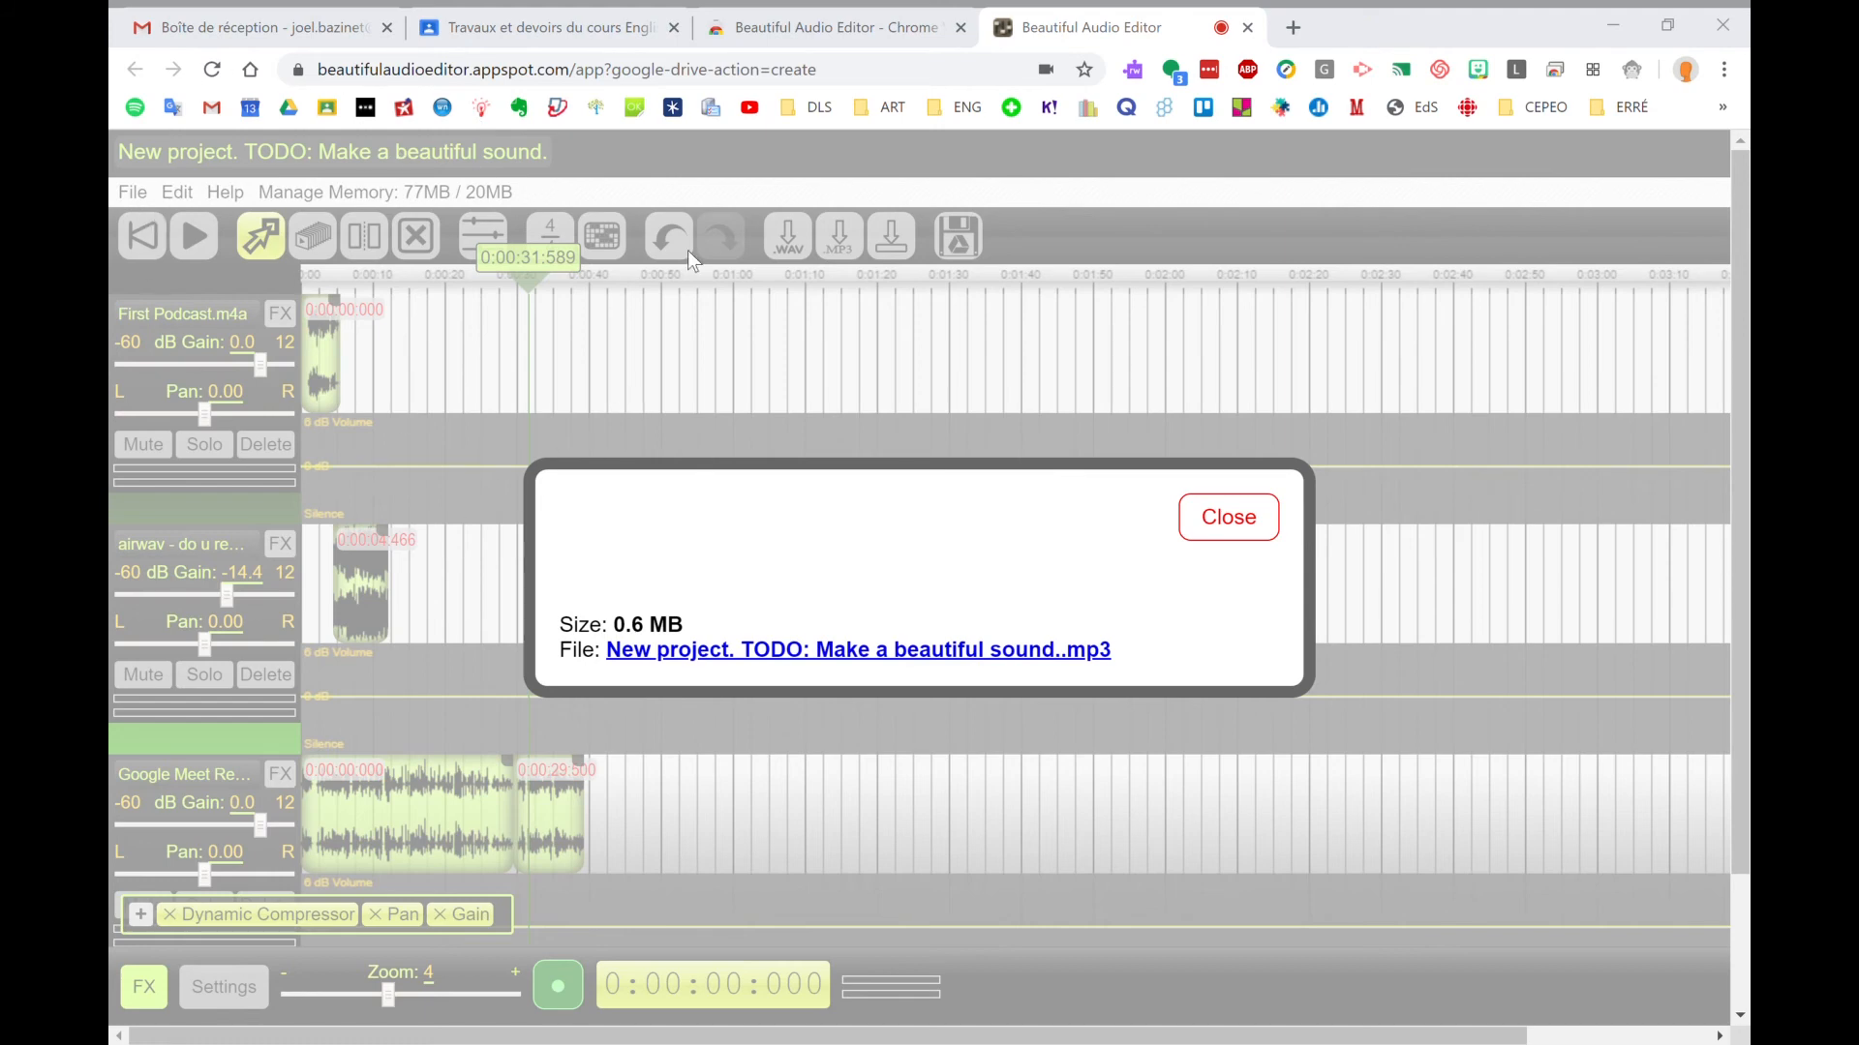
{"action": "left_click", "coordinate": [1229, 517]}
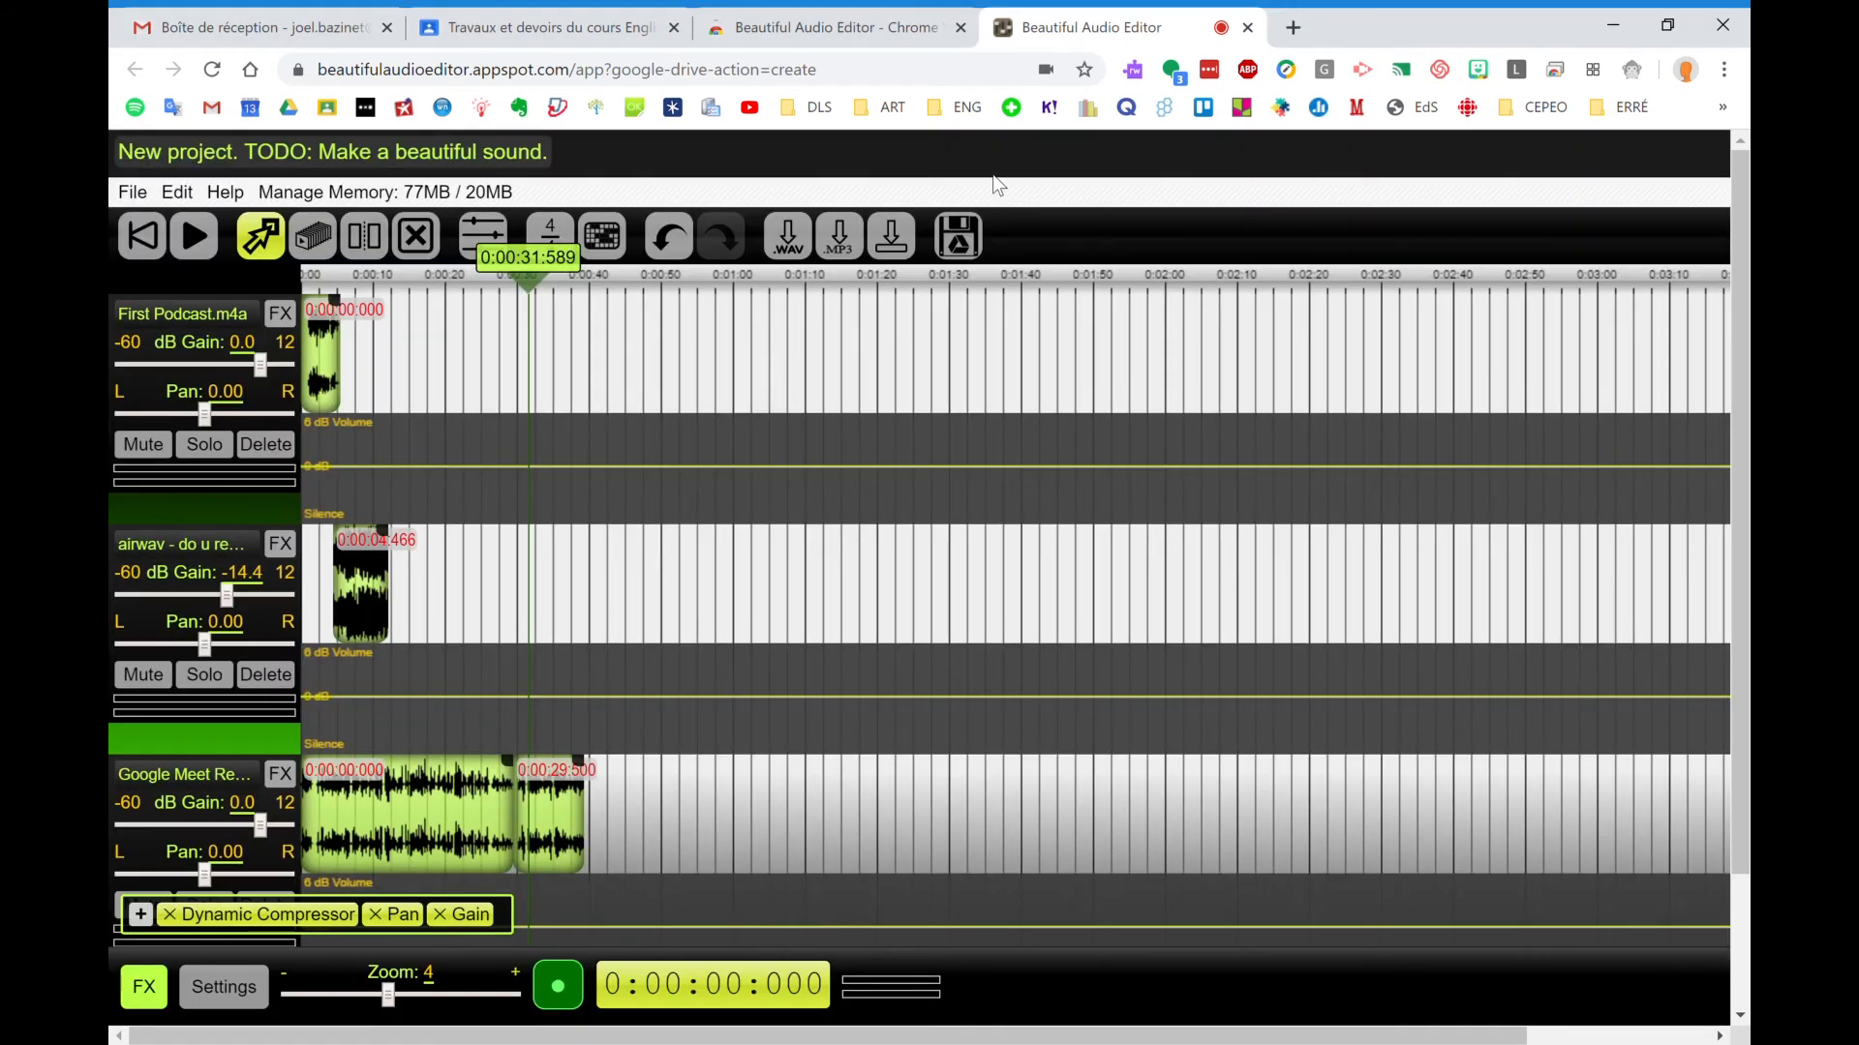
Step: Save the project to Google Drive, check for the audioproject file in Mon Drive, and return to the editor
{"action": "left_click", "coordinate": [961, 238]}
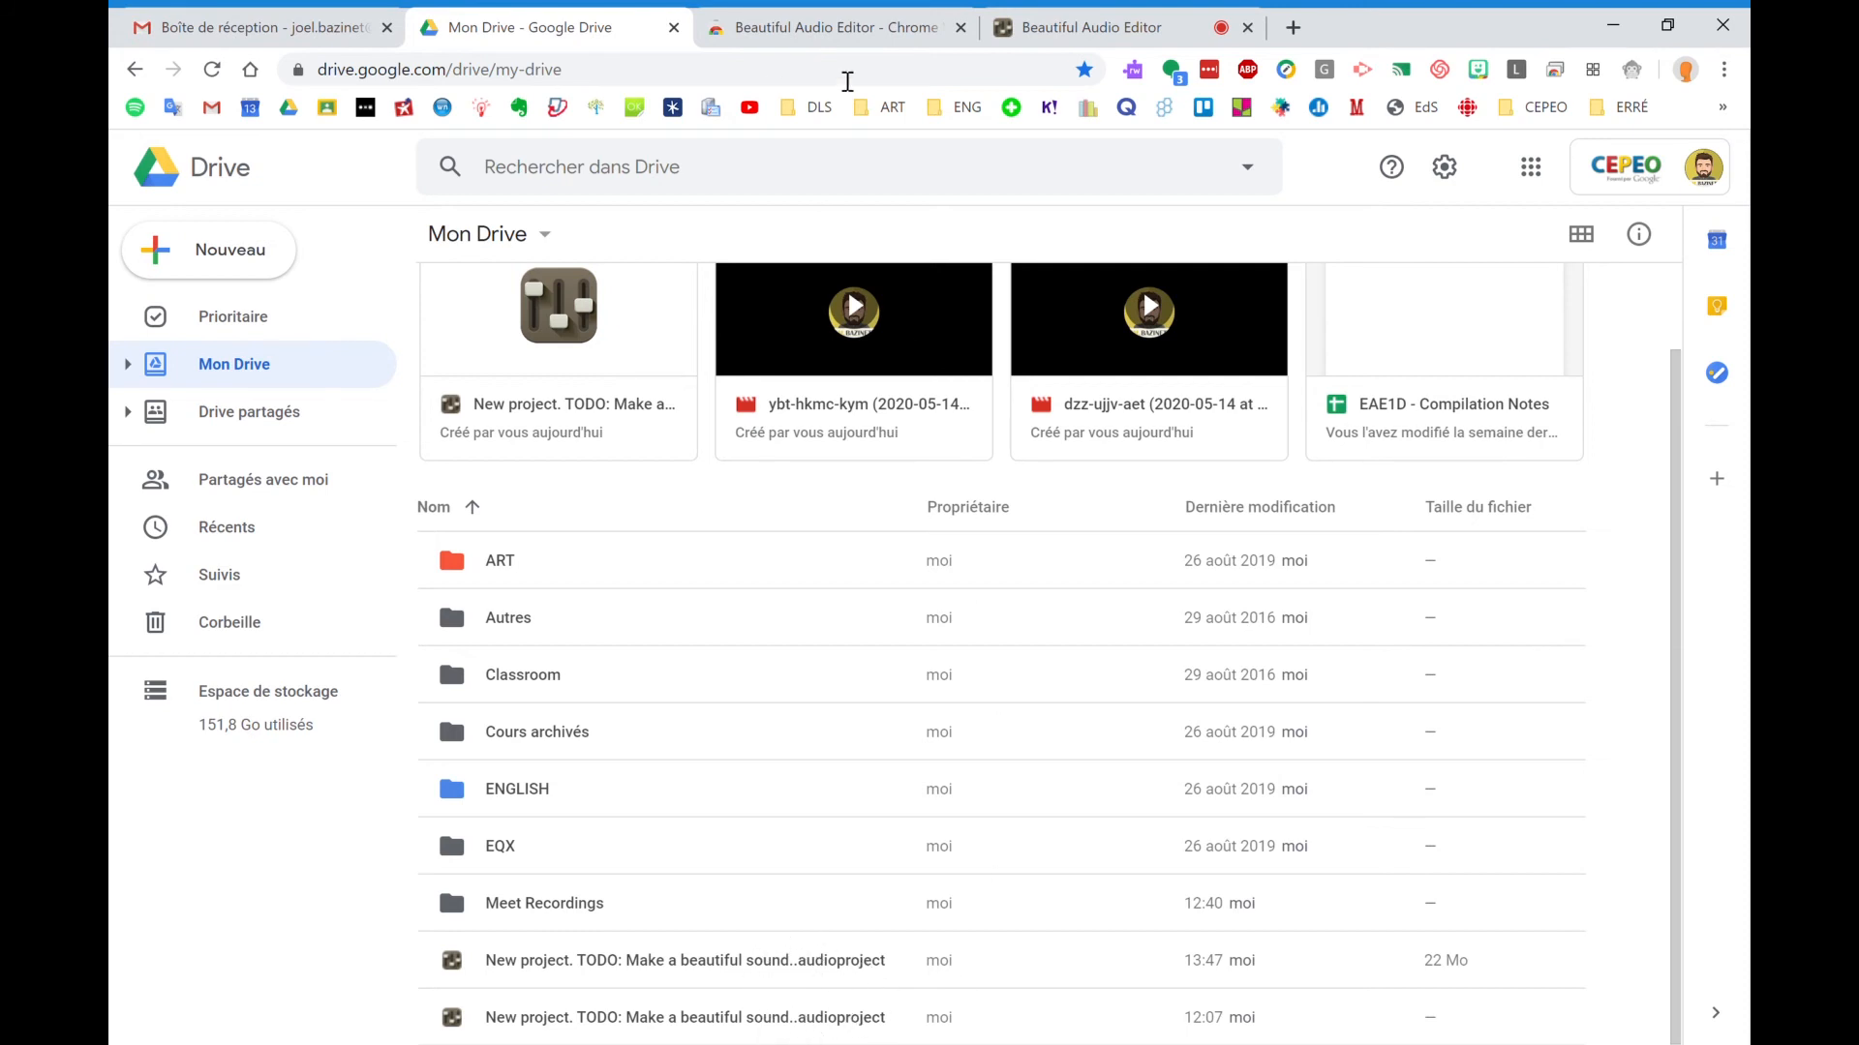
{"action": "left_click", "coordinate": [1062, 13]}
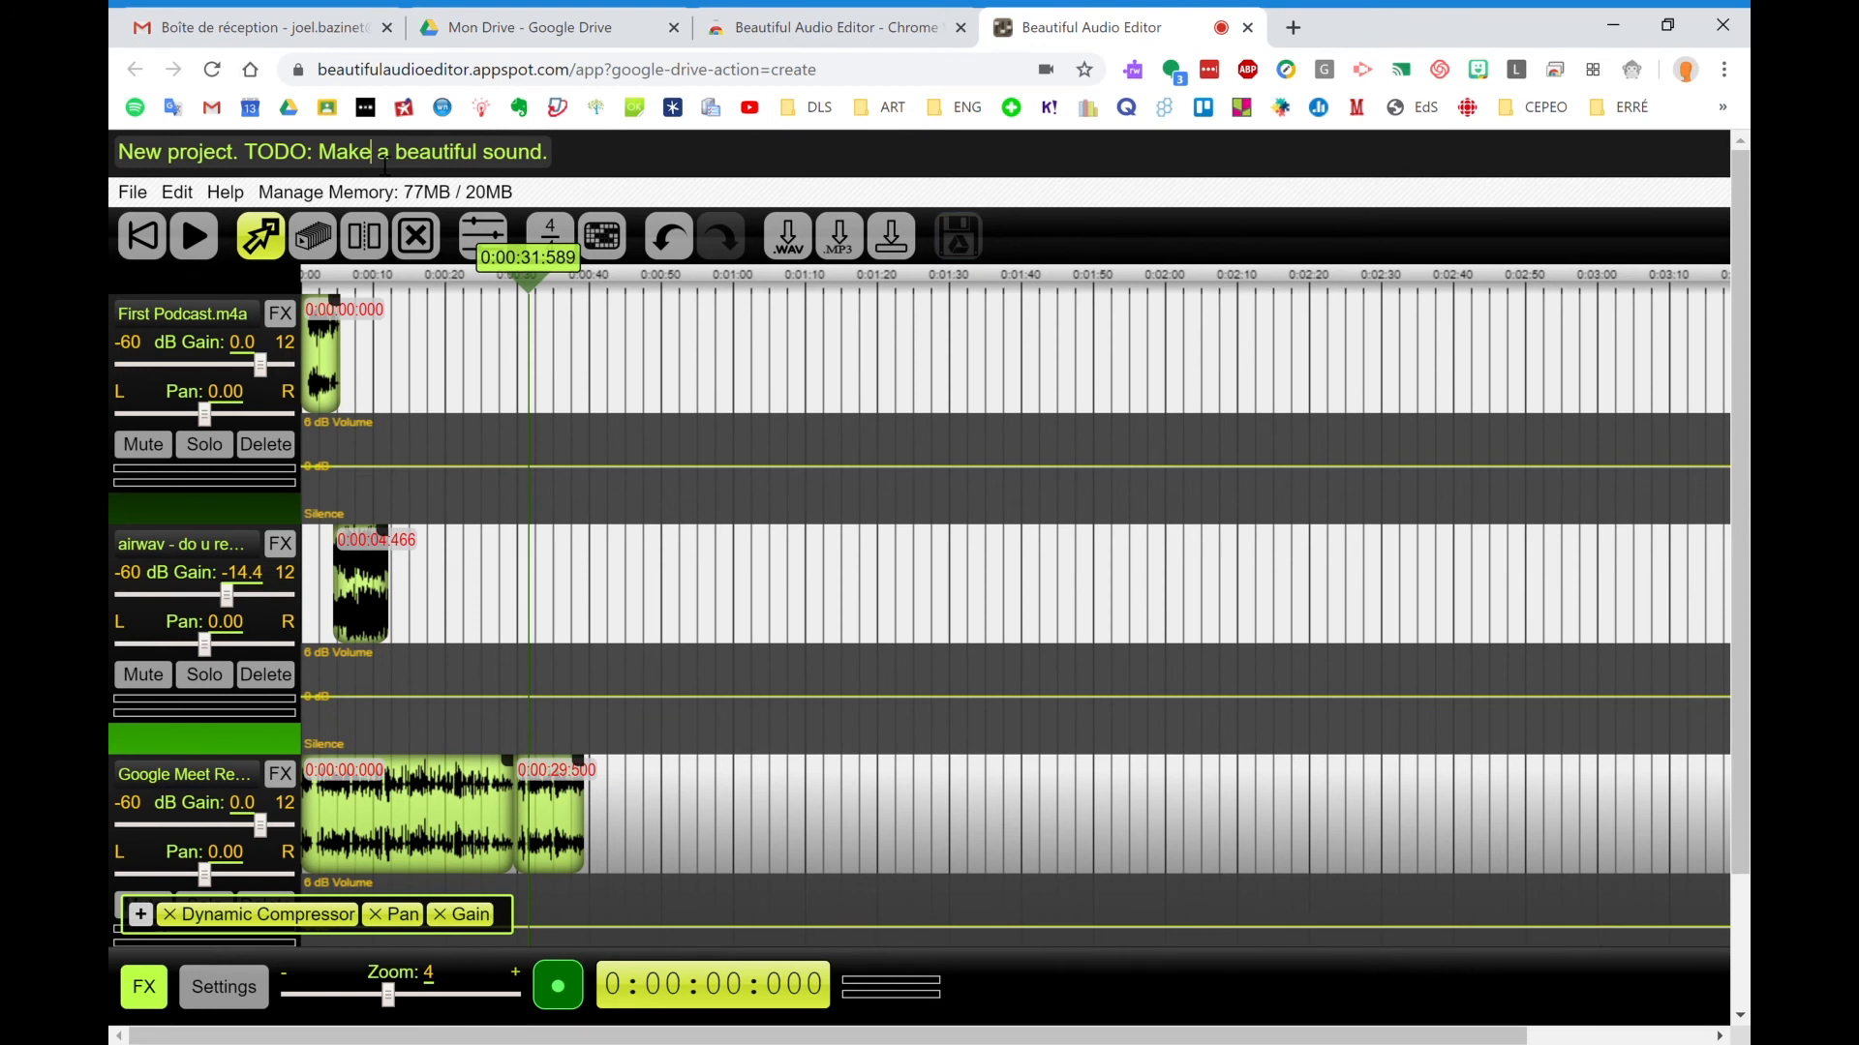
Step: Replace the project's default title with a new one beginning with "New Ti"
{"action": "left_click_drag", "start_coordinate": [553, 168], "coordinate": [117, 120]}
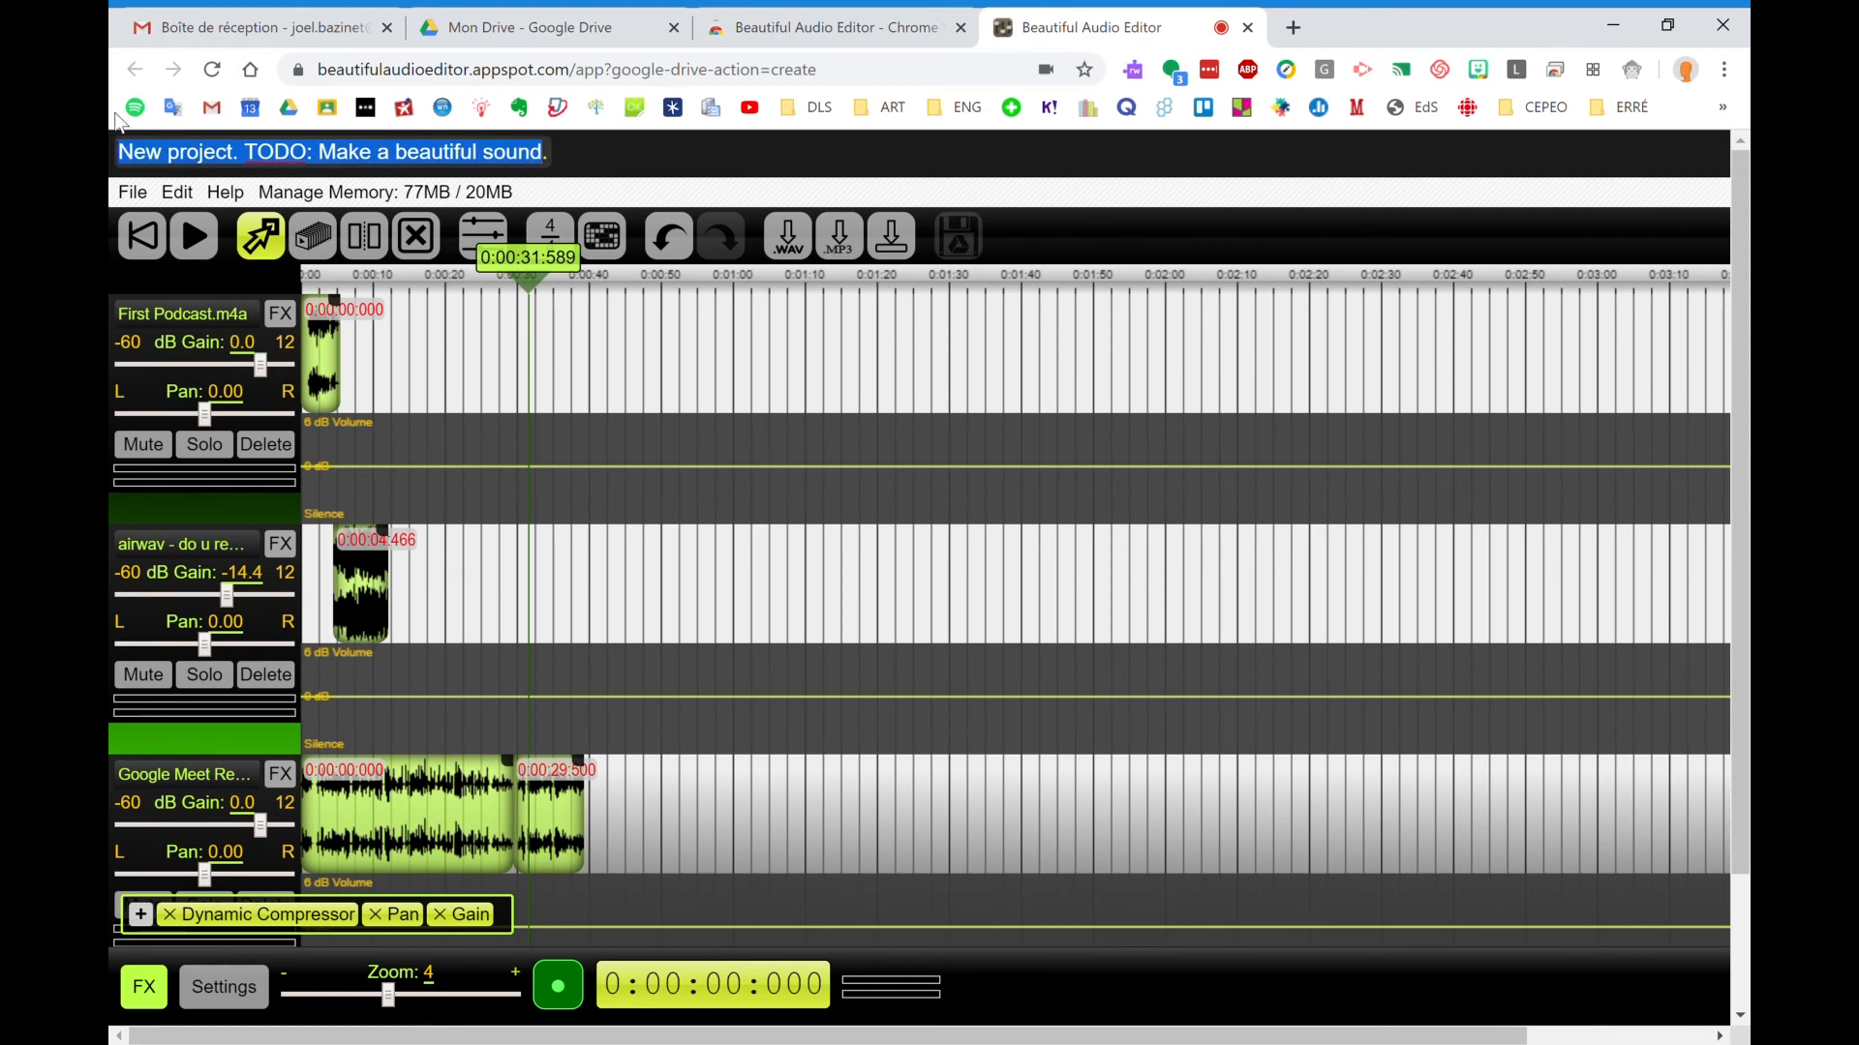
{"action": "type", "text": "New Titilt"}
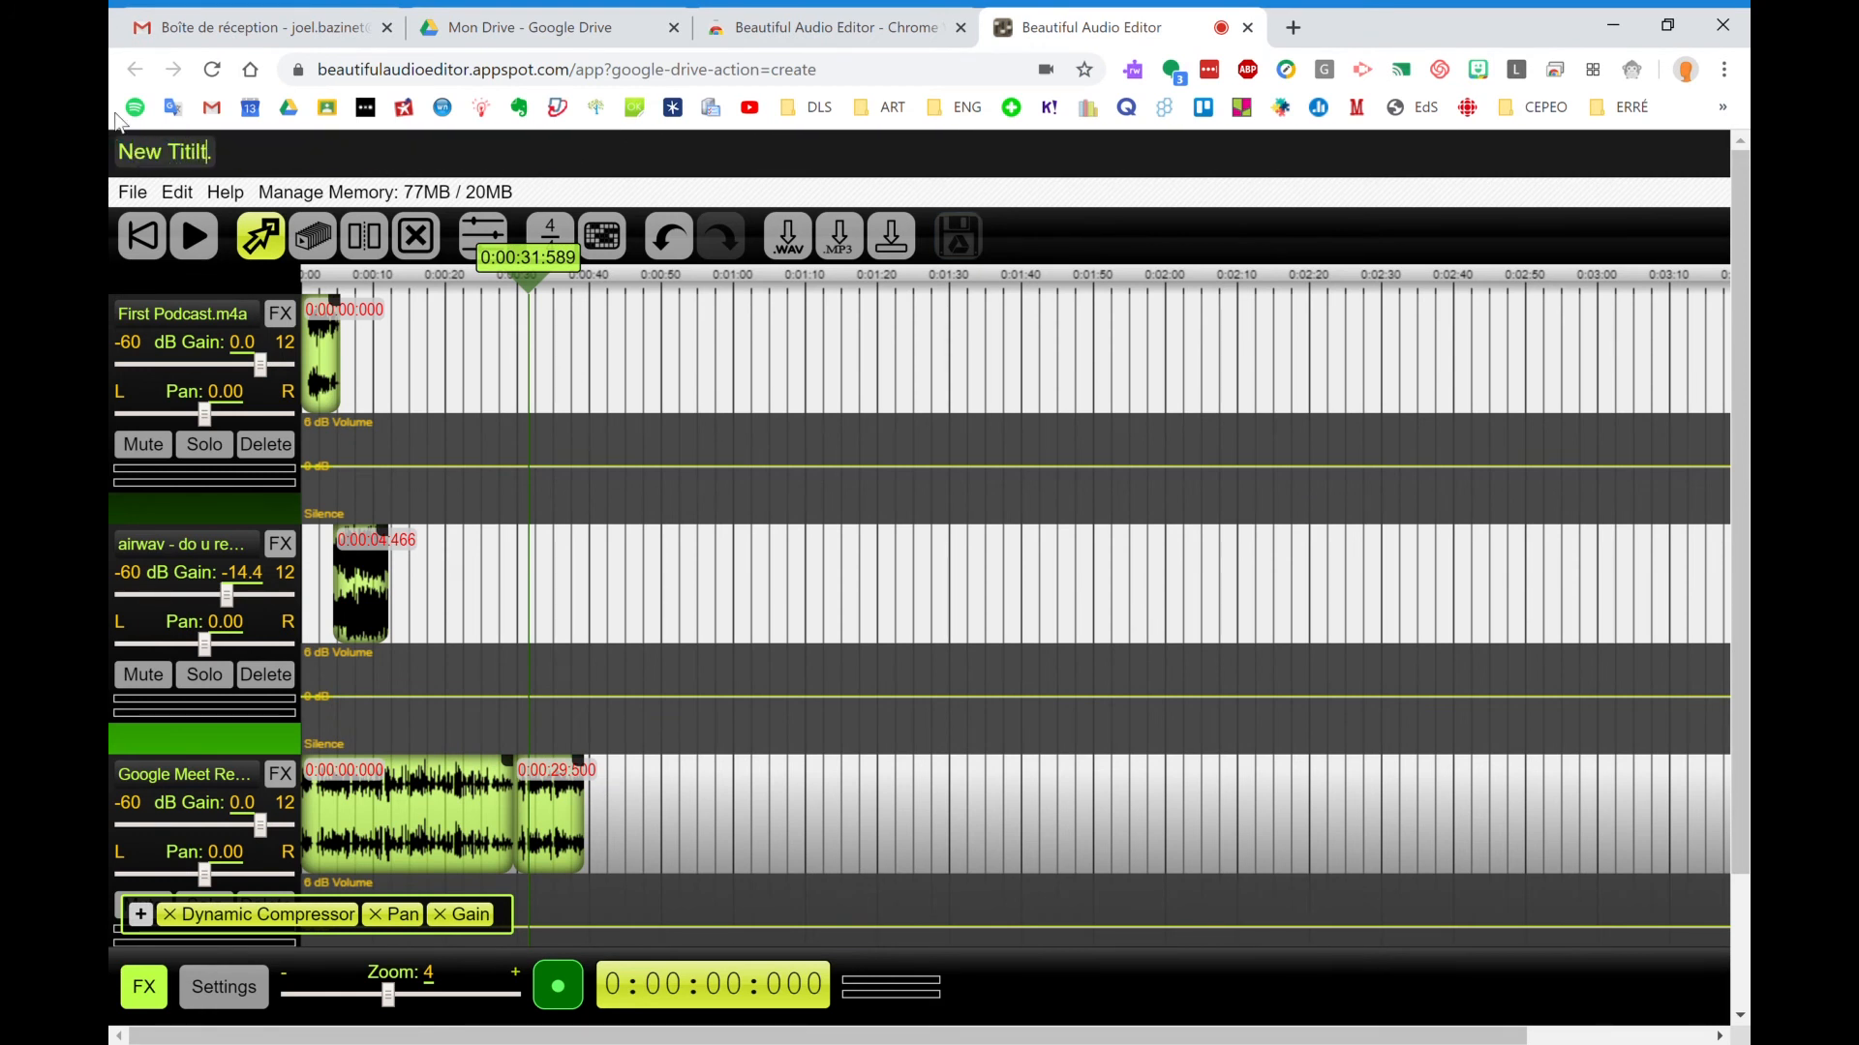
{"action": "key", "text": "BackSpace"}
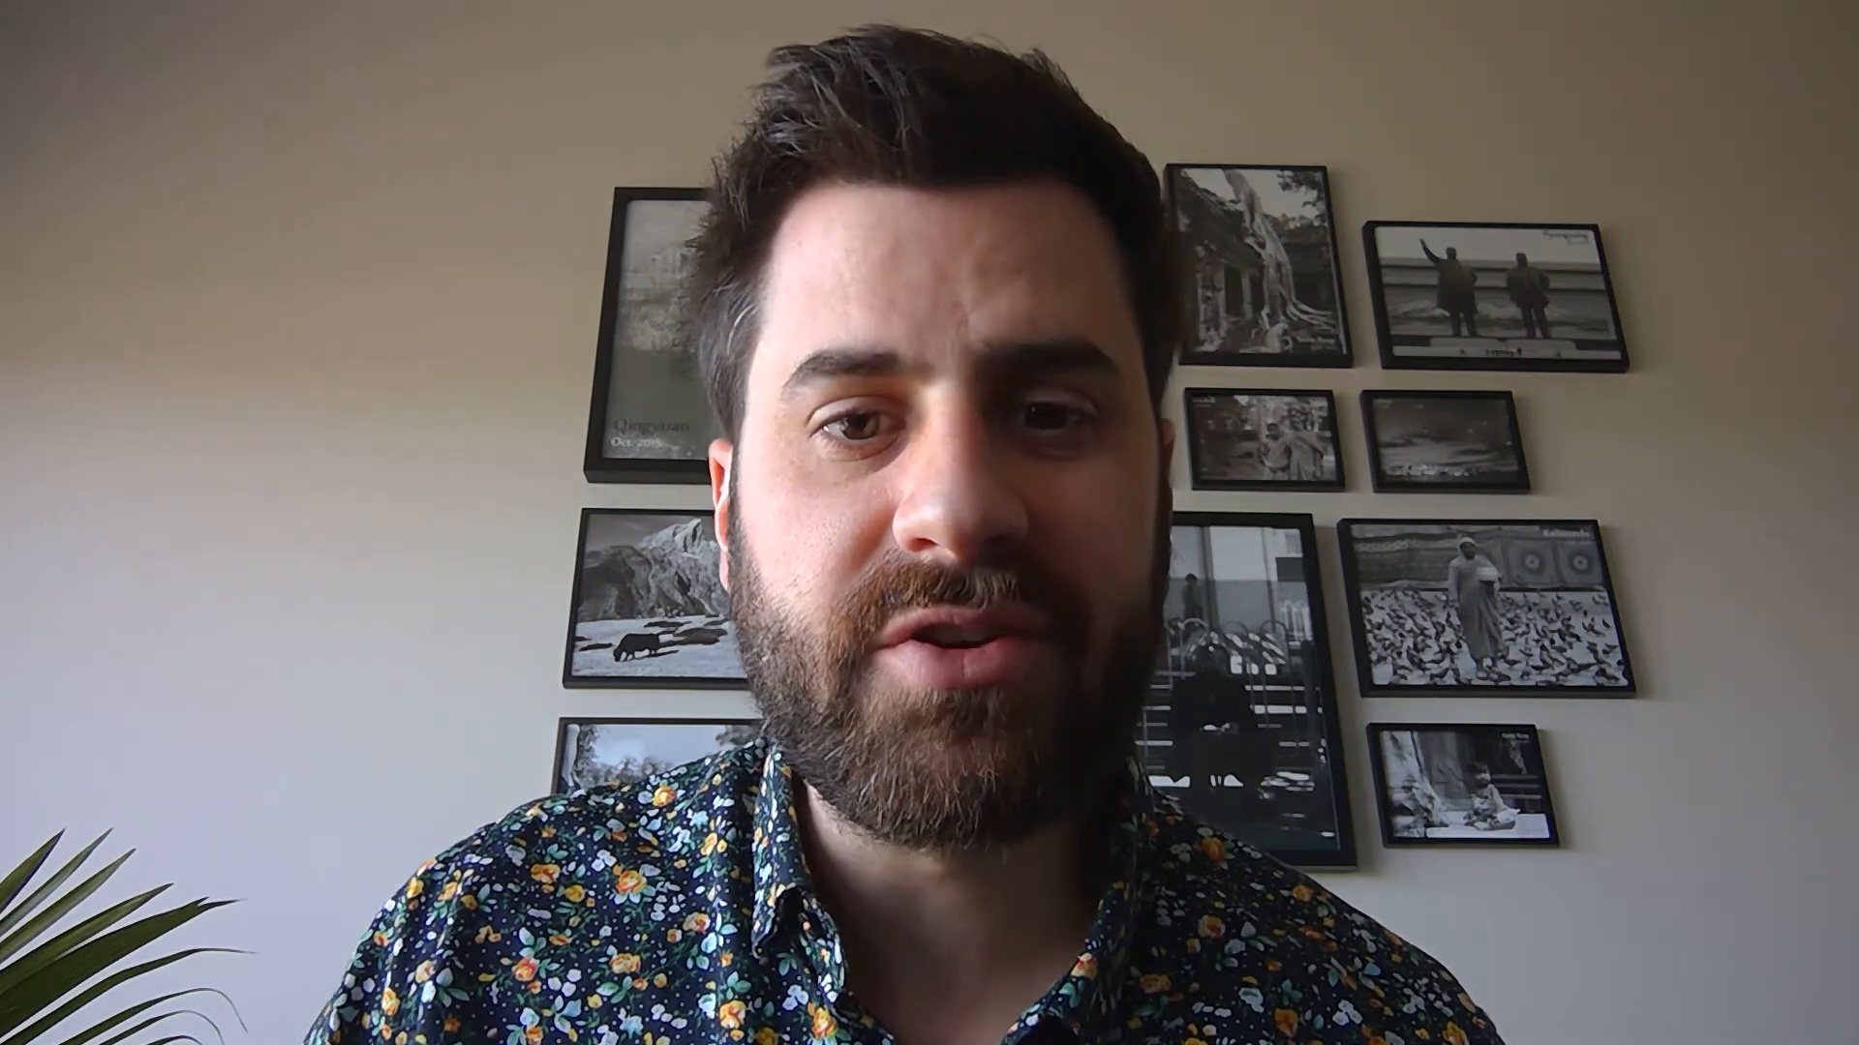